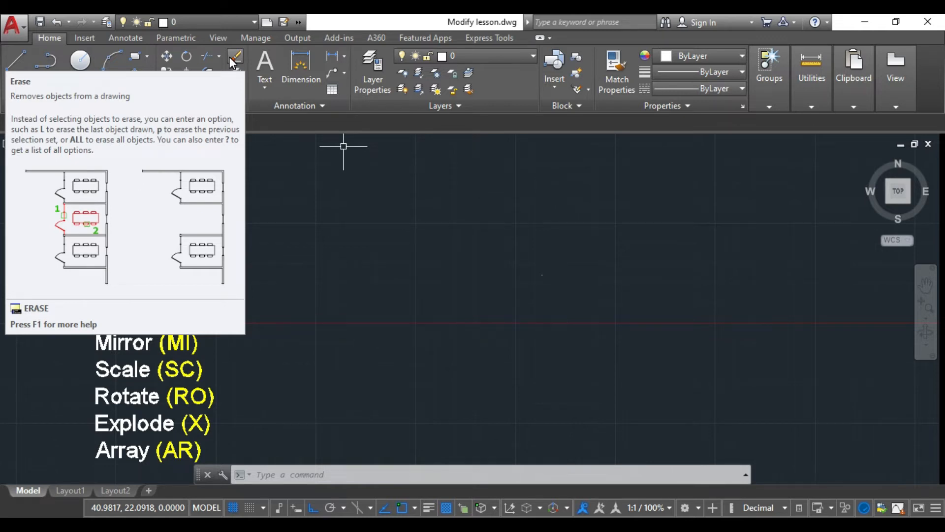
- Draw a circle with a radius of about 7.1 units in the empty area beside the Modify command list
key("Escape")
key("Escape")
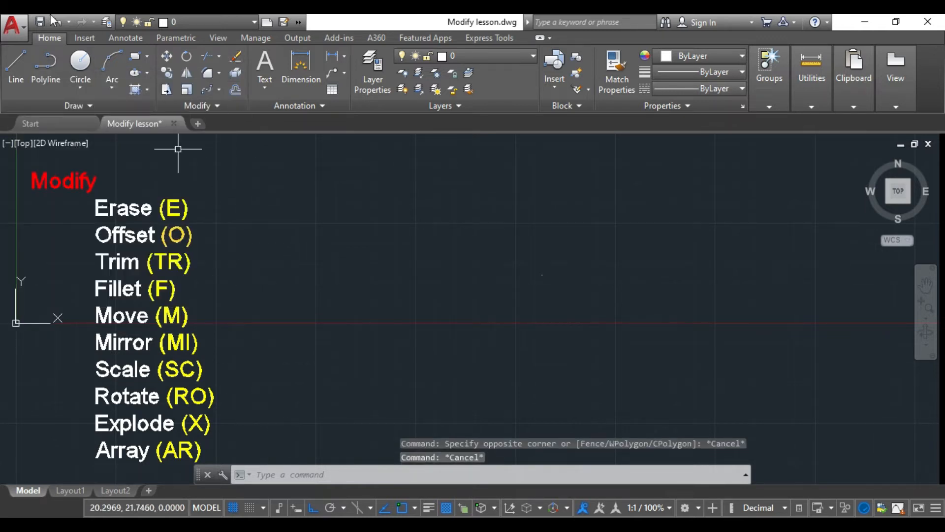
left_click(80, 61)
left_click(399, 287)
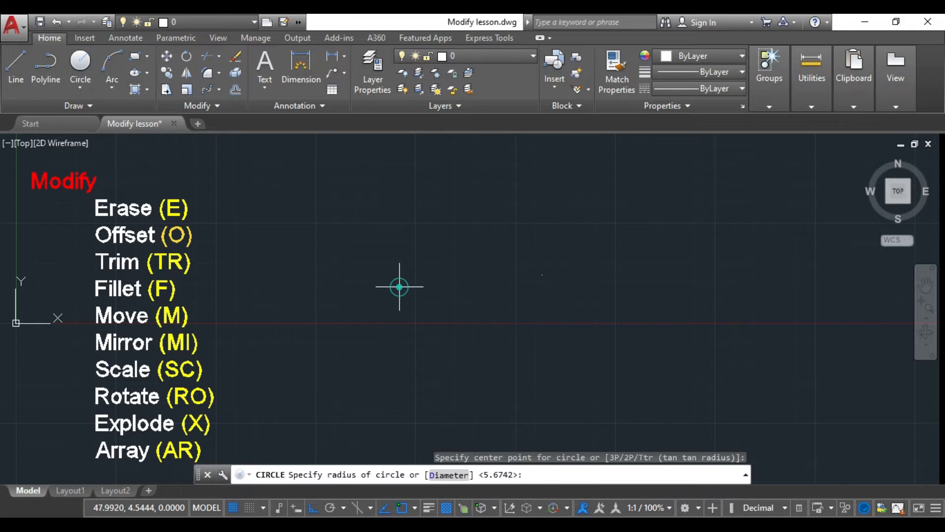
left_click(457, 231)
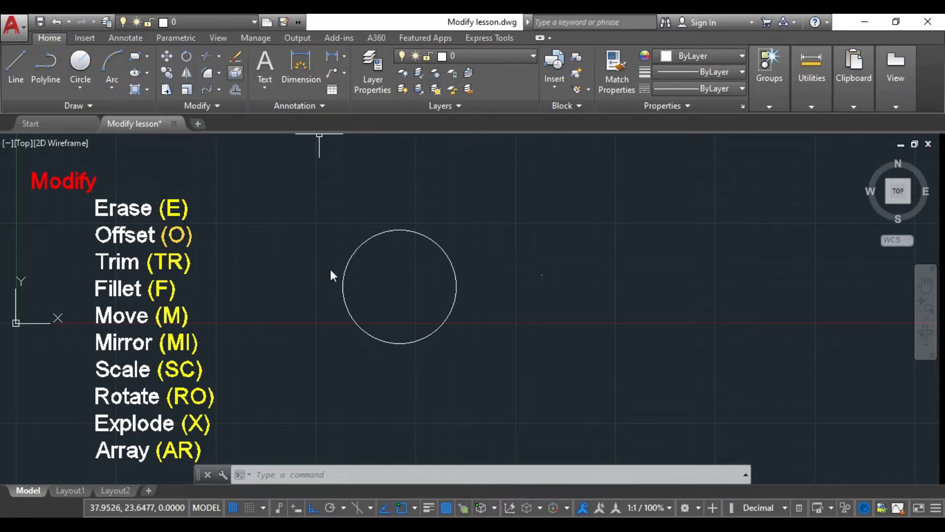
- Erase the circle from the drawing with the Erase command
left_click(237, 54)
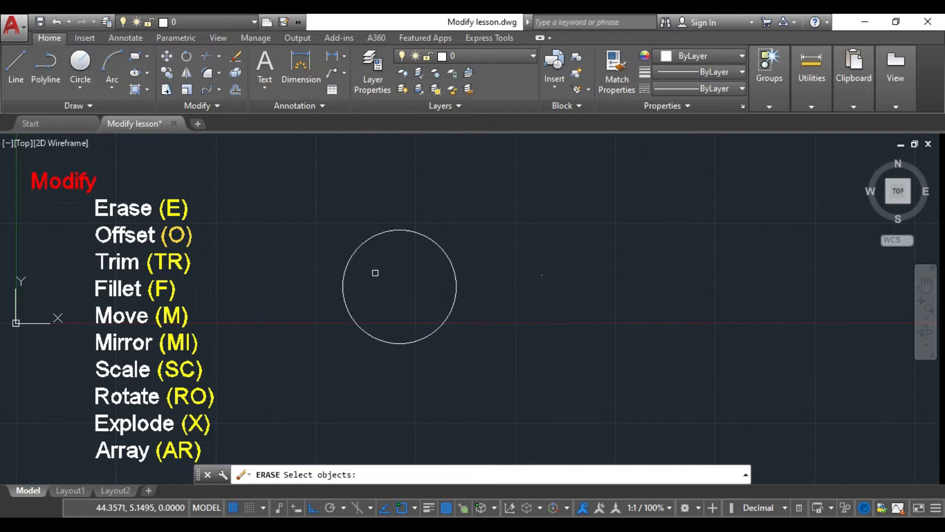
left_click(405, 231)
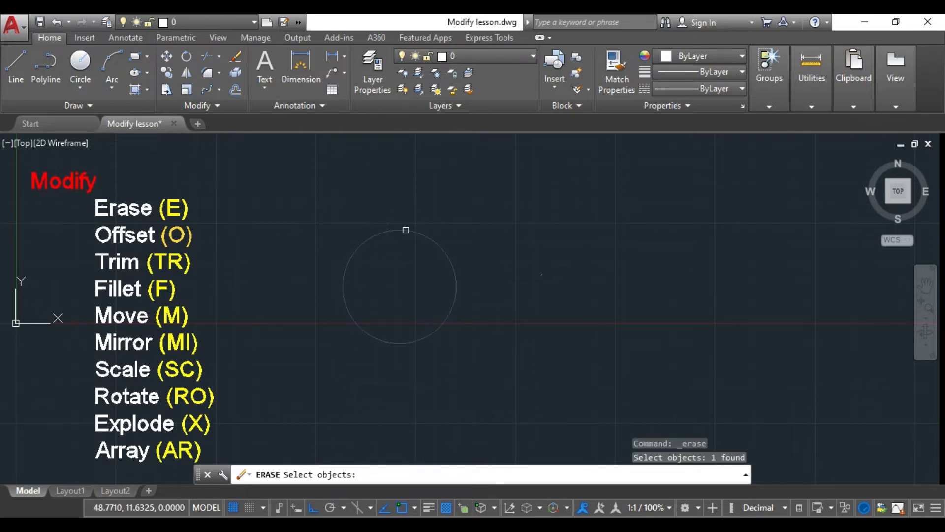
key("Return")
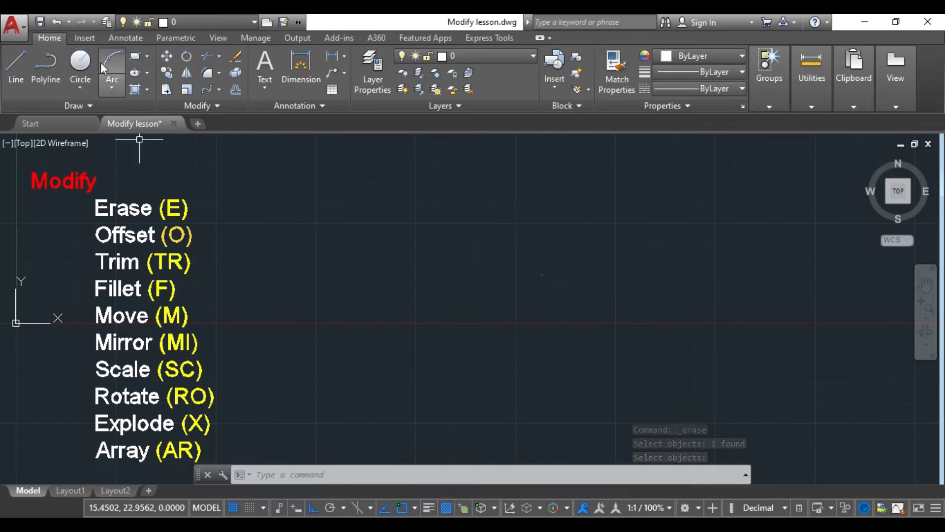
- Draw another, larger circle in the empty area beside the Modify command list
left_click(86, 62)
left_click(404, 257)
left_click(480, 215)
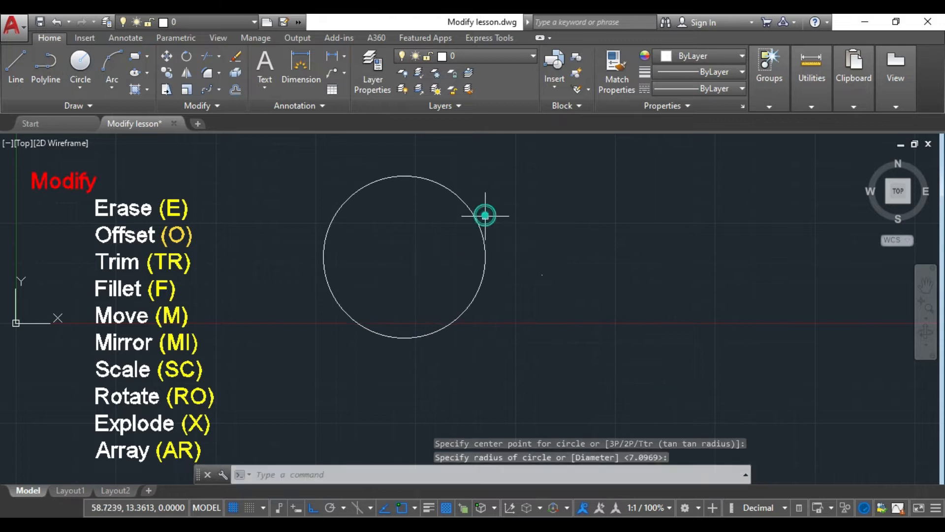
key("Escape")
- Erase the larger circle by running the Erase command through its alias E
left_click(318, 473)
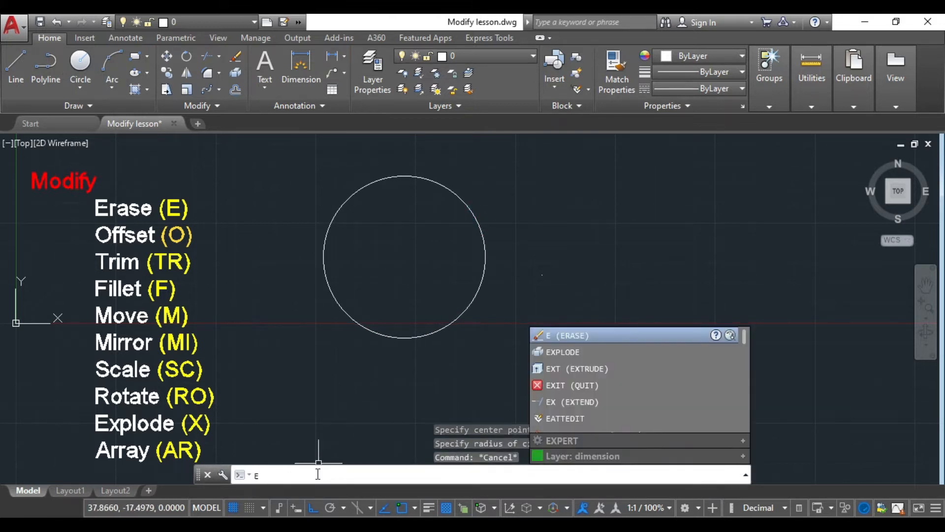
key("Return")
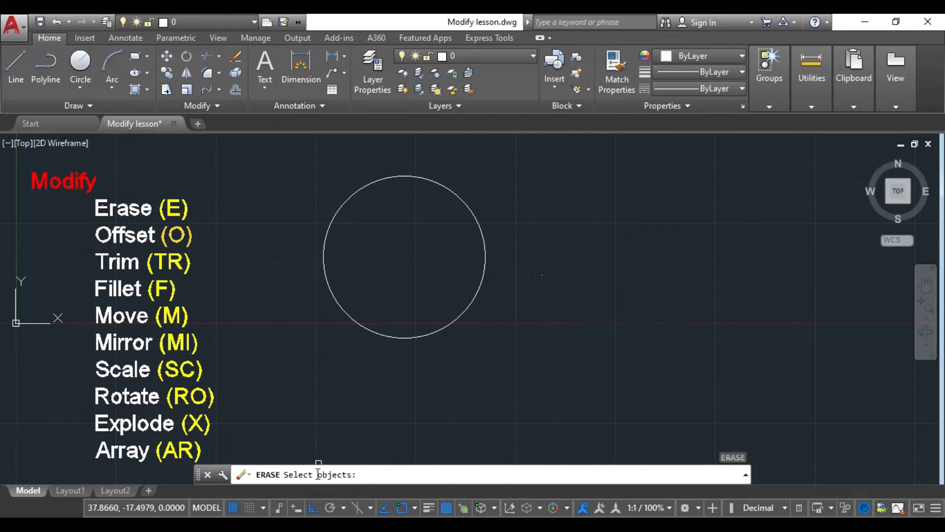
left_click(437, 327)
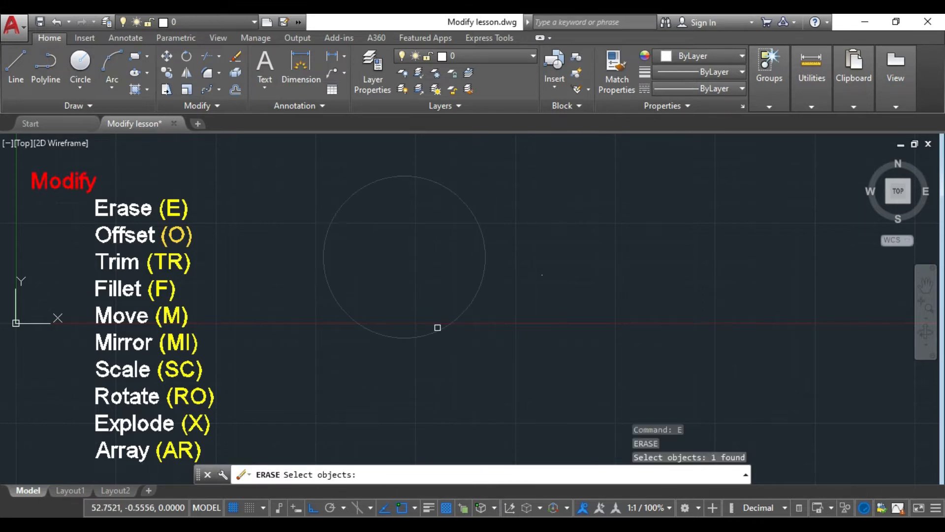
key("Return")
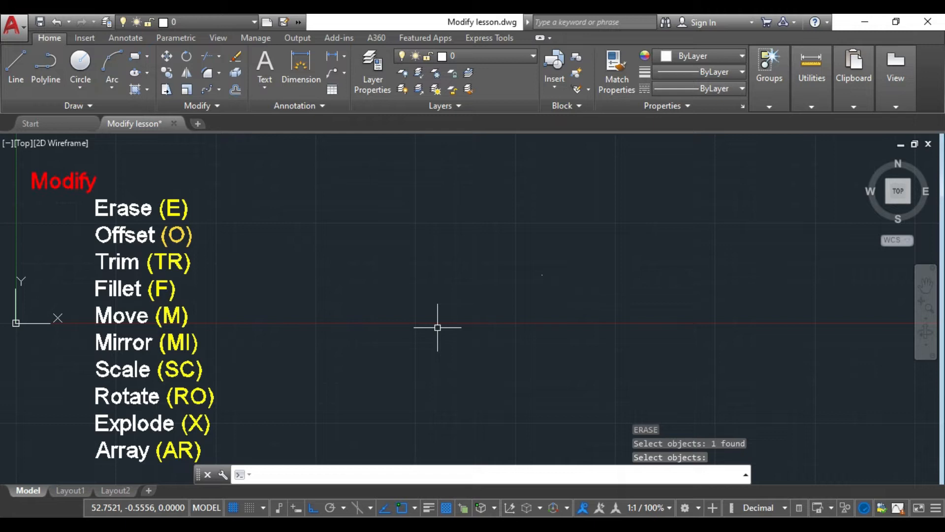
key("Escape")
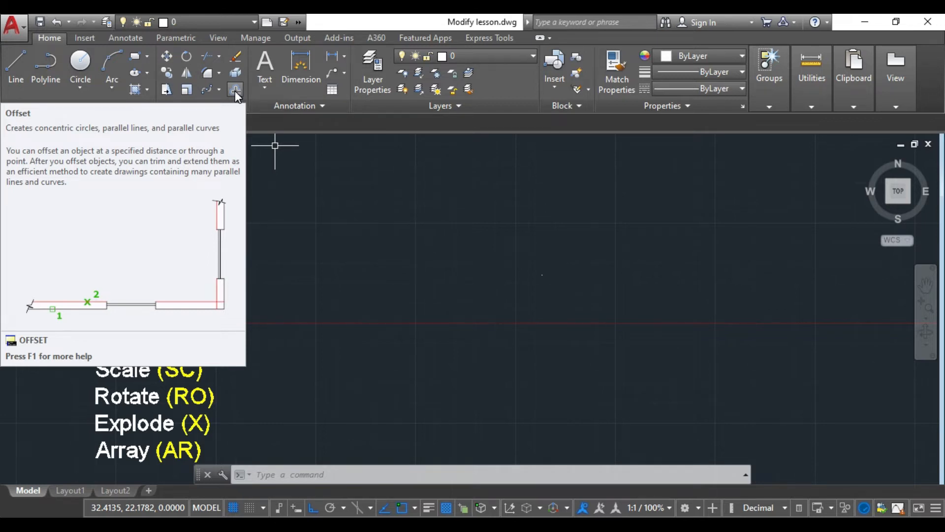
- Draw a horizontal line 50 units long across the upper part of the empty drawing area
key("Escape")
key("Escape")
key("Escape")
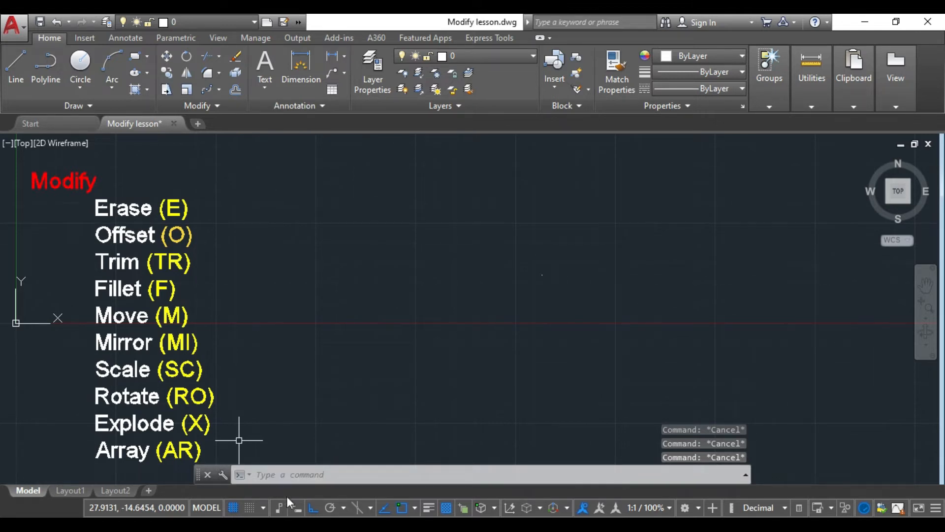
left_click(295, 473)
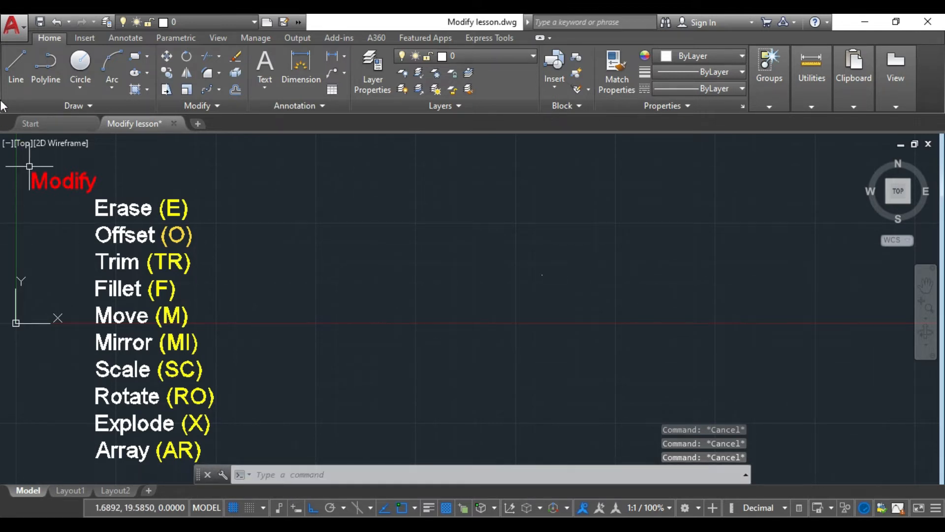
left_click(22, 55)
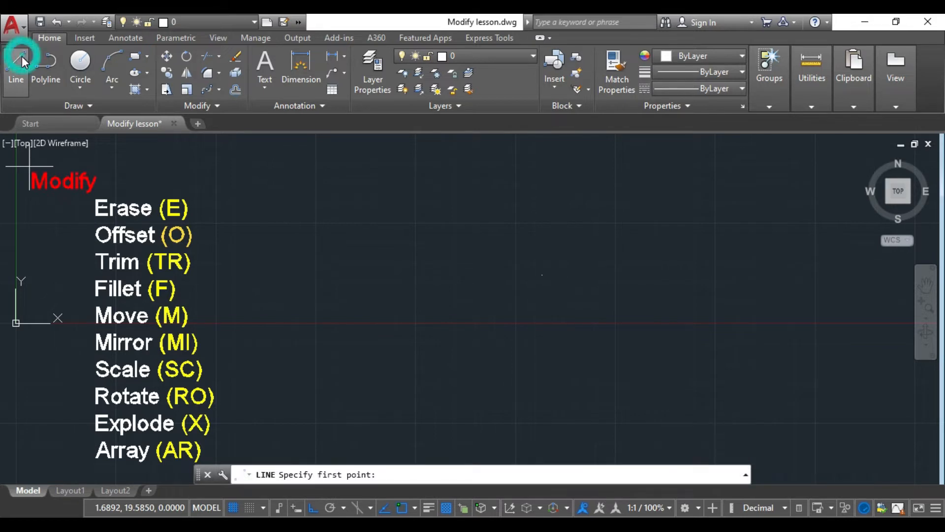
left_click(354, 206)
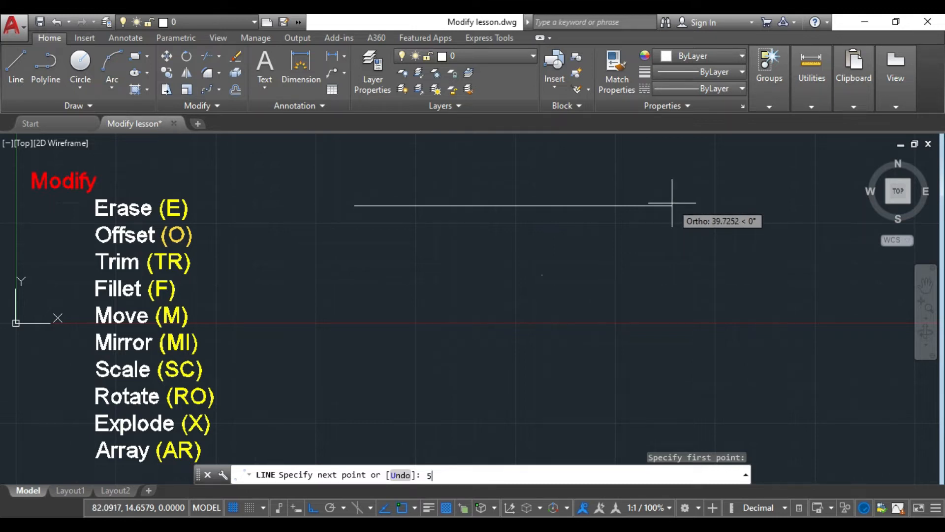
key("Return")
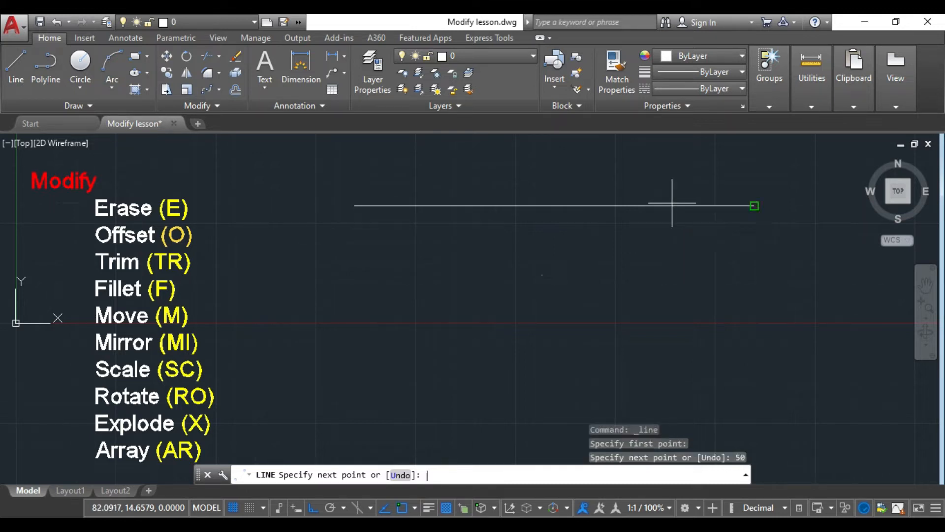
key("Escape")
key("Escape")
key("Escape")
key("Escape")
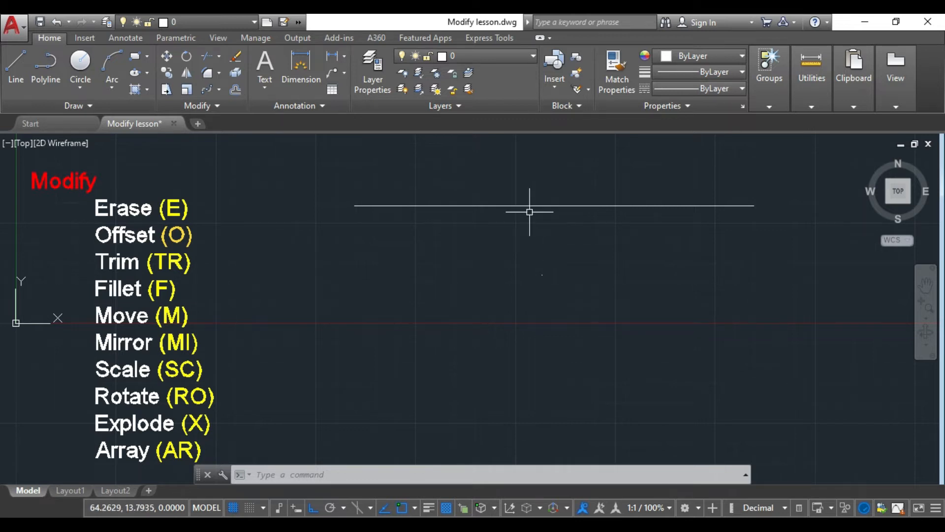
key("Escape")
key("Escape")
key("Escape")
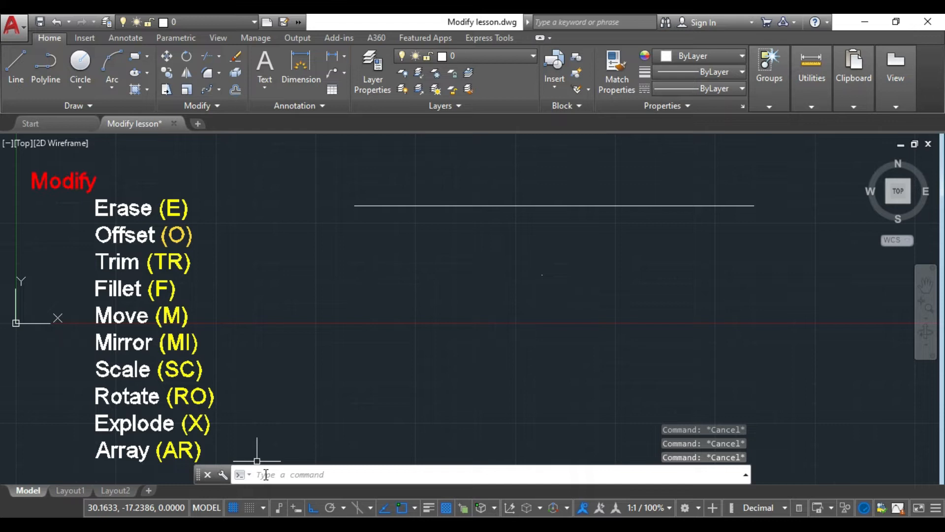
- Offset the horizontal line by 5 units to create a parallel line below it
left_click(235, 90)
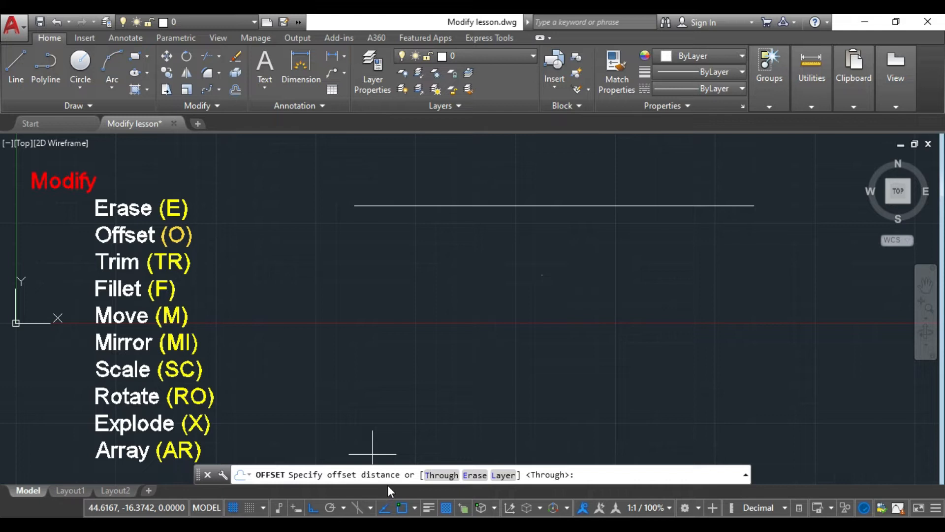
left_click(595, 473)
type("5")
key("Return")
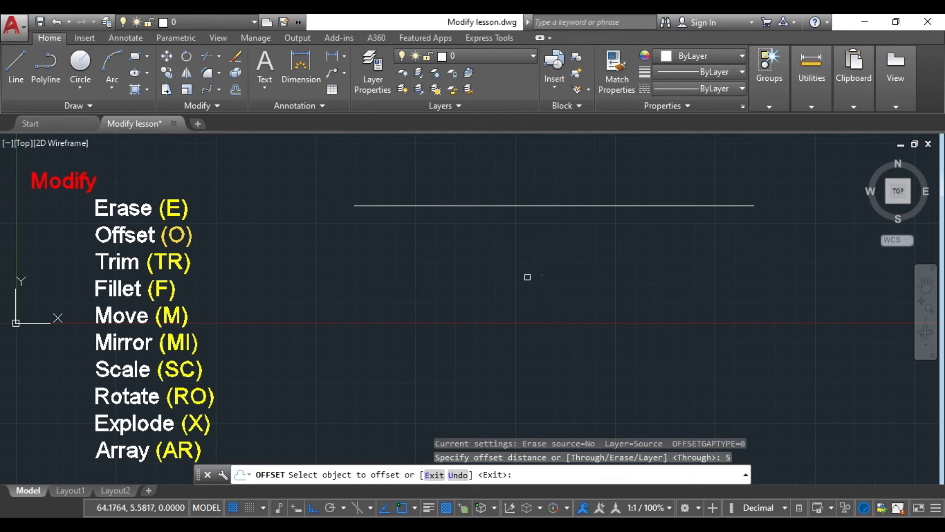
left_click(544, 207)
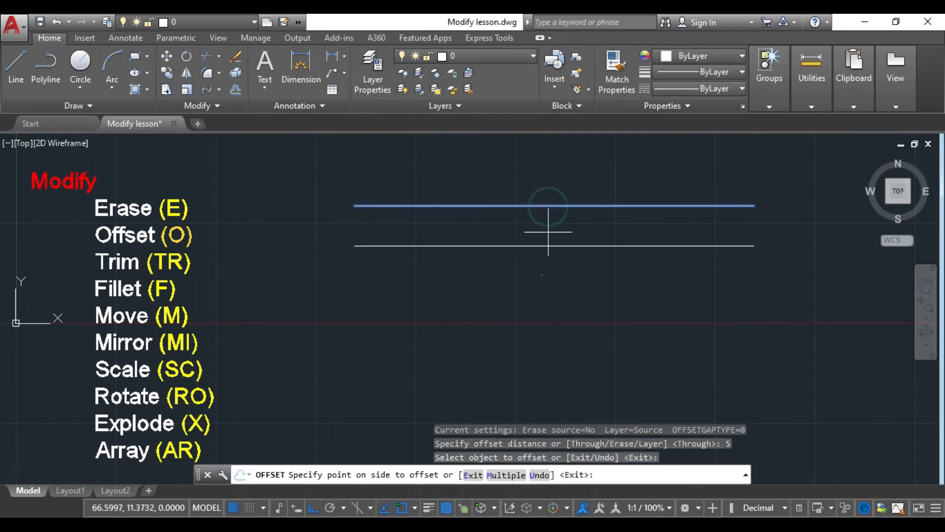
left_click(548, 322)
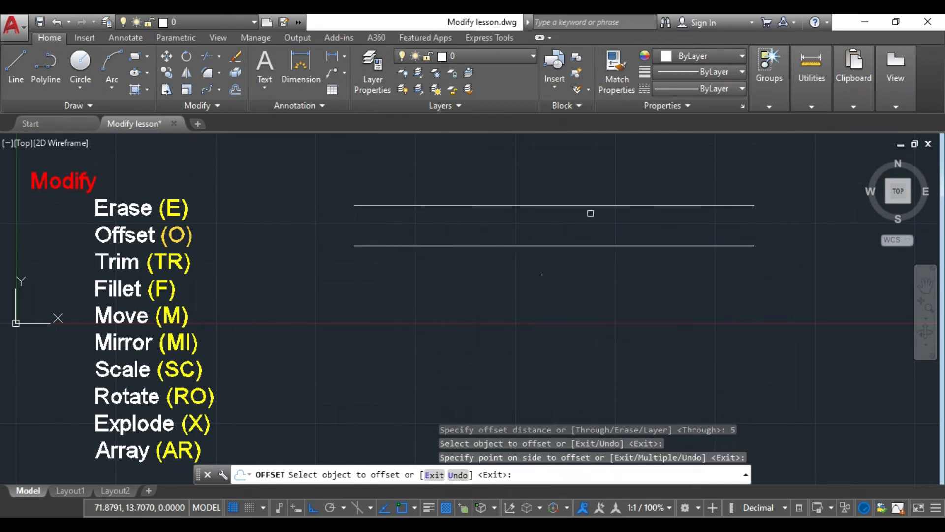
key("Return")
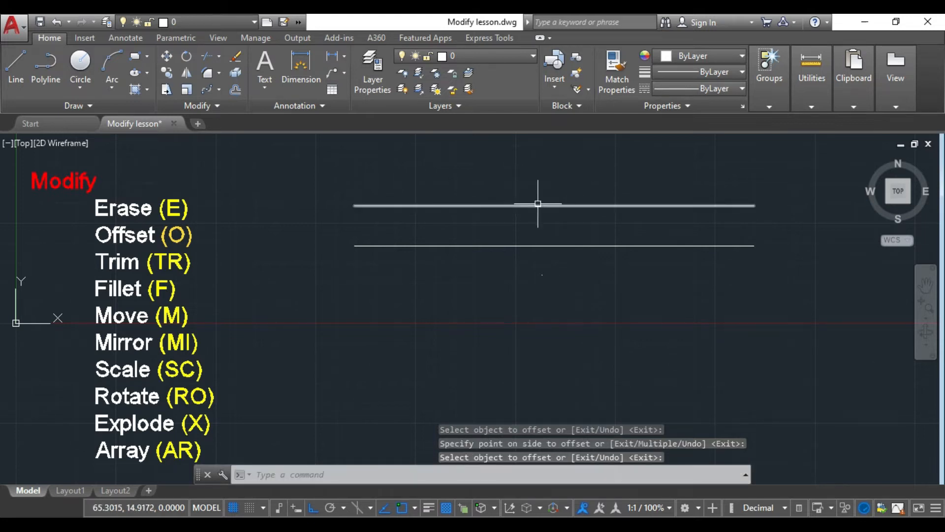
- Offset the original horizontal line by the same 5 units to create a parallel line above it
key("Return")
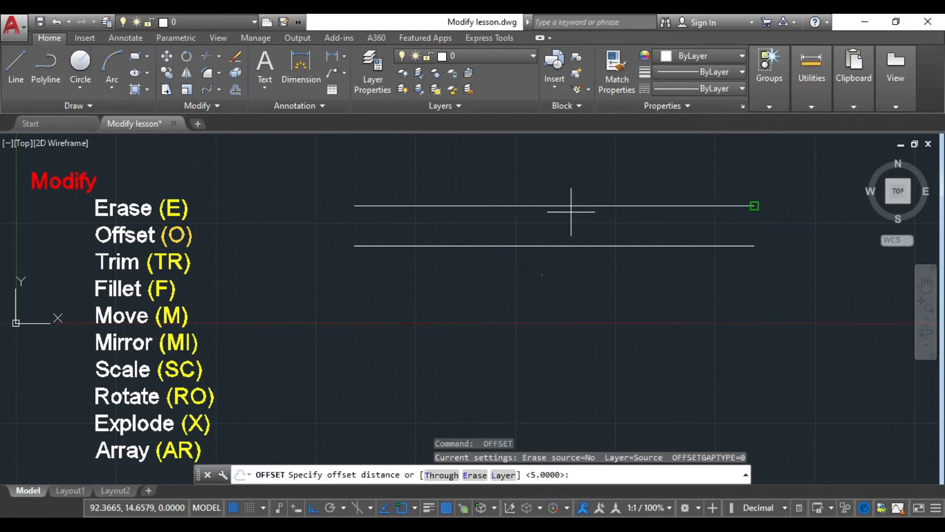
key("Return")
left_click(579, 206)
left_click(582, 167)
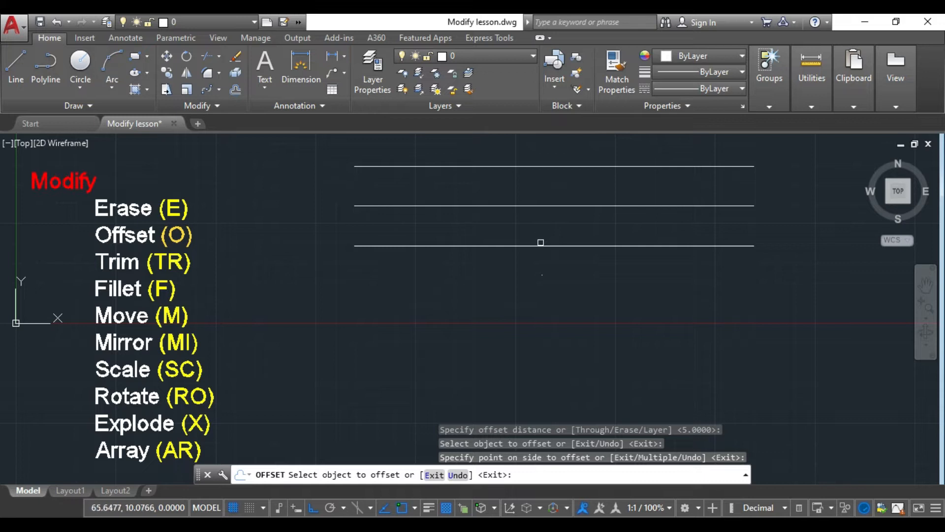
key("Escape")
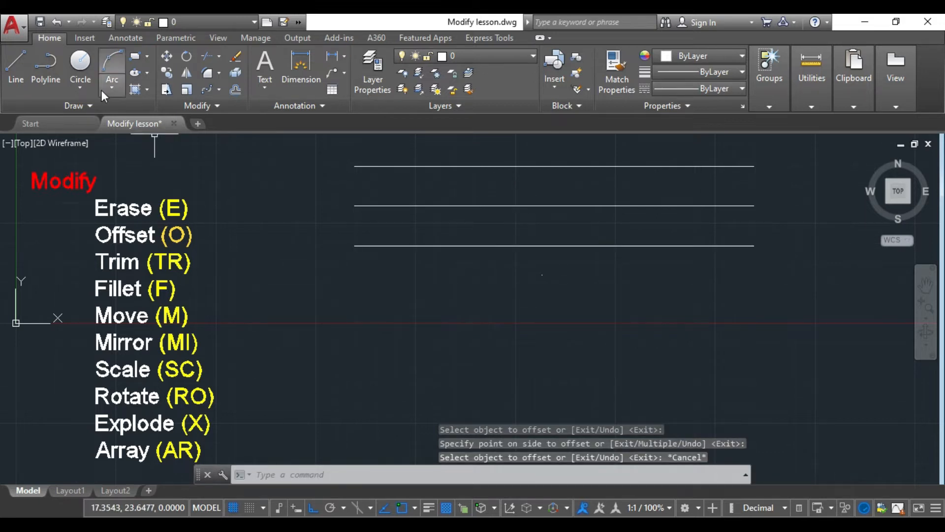
- Draw a nearly vertical line crossing all three horizontal lines close to their midpoints
left_click(16, 64)
left_click(544, 144)
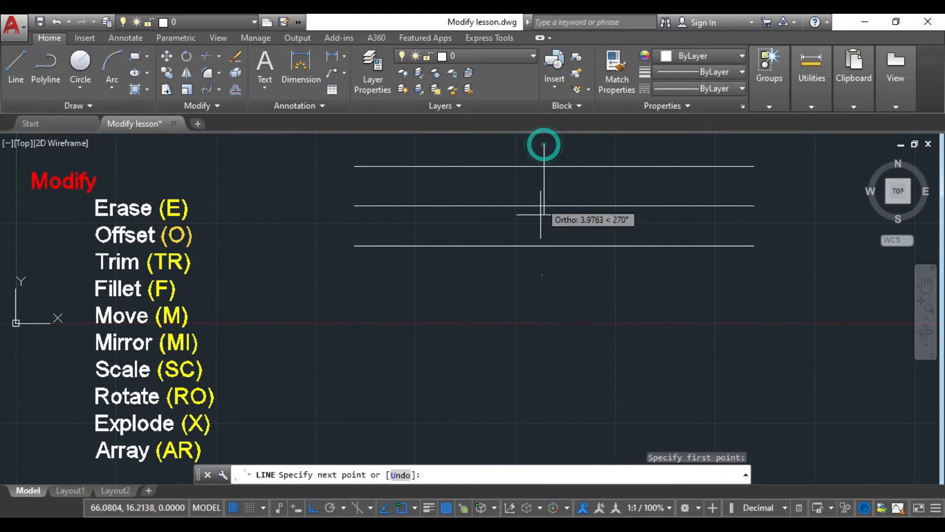
left_click(546, 275)
key("Escape")
key("Escape")
key("Escape")
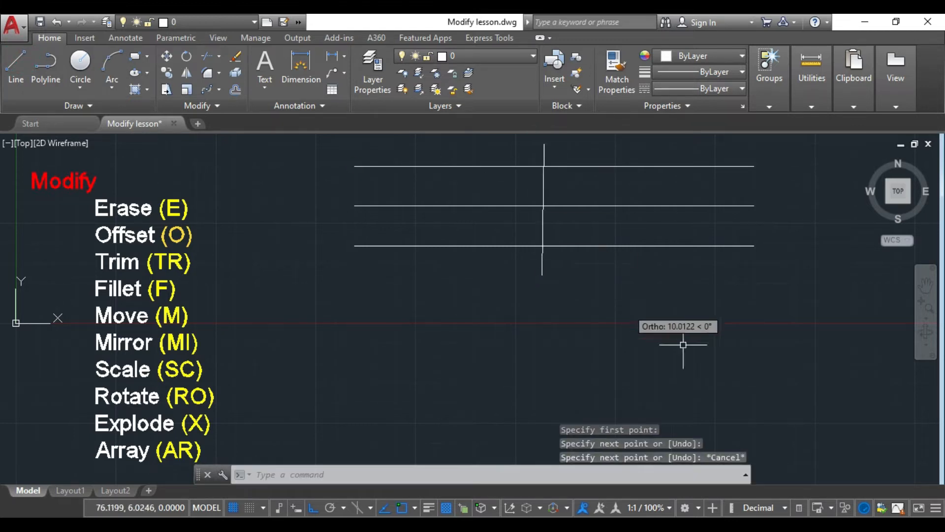
key("Escape")
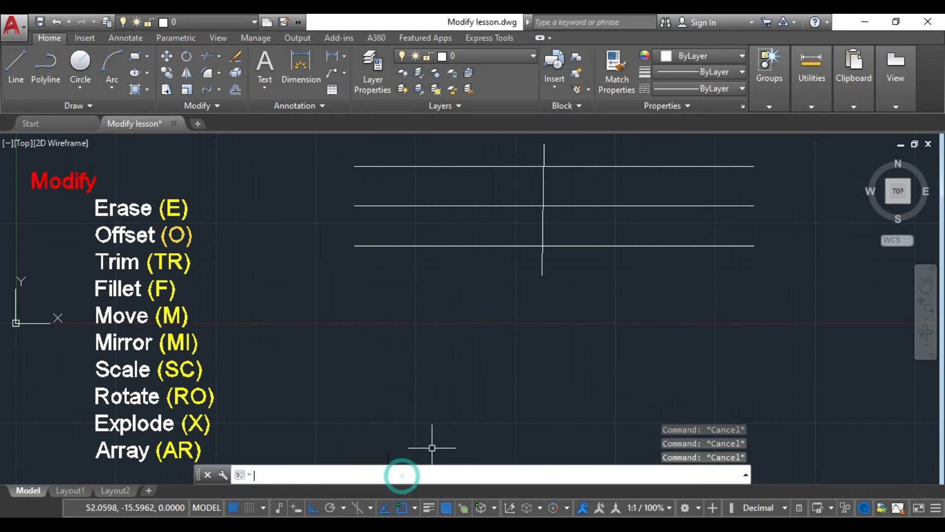
- Offset the vertical line by 5 units to create a parallel line on its right side
left_click(236, 90)
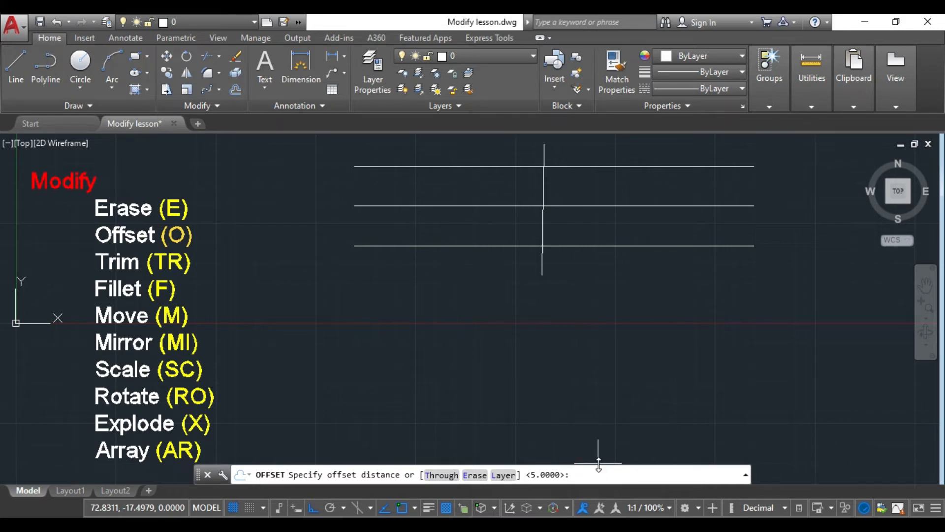
key("Return")
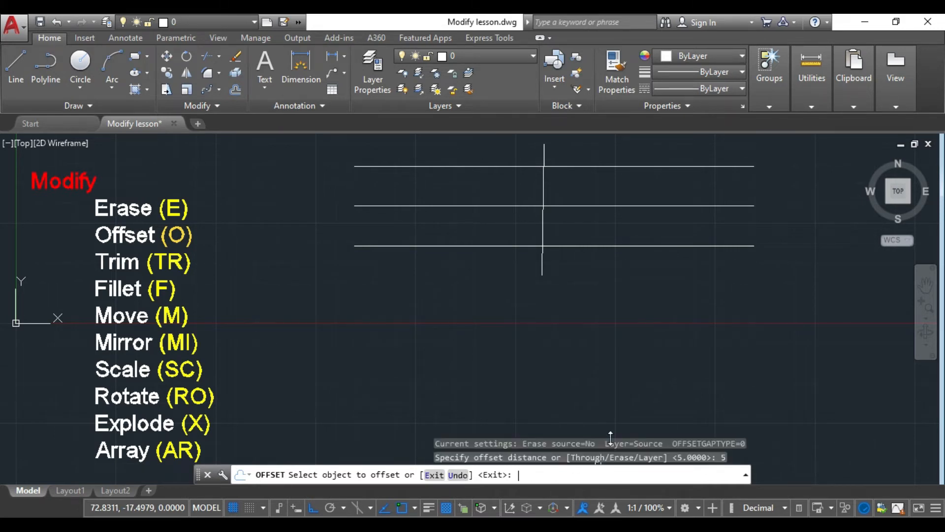
left_click(543, 177)
left_click(640, 193)
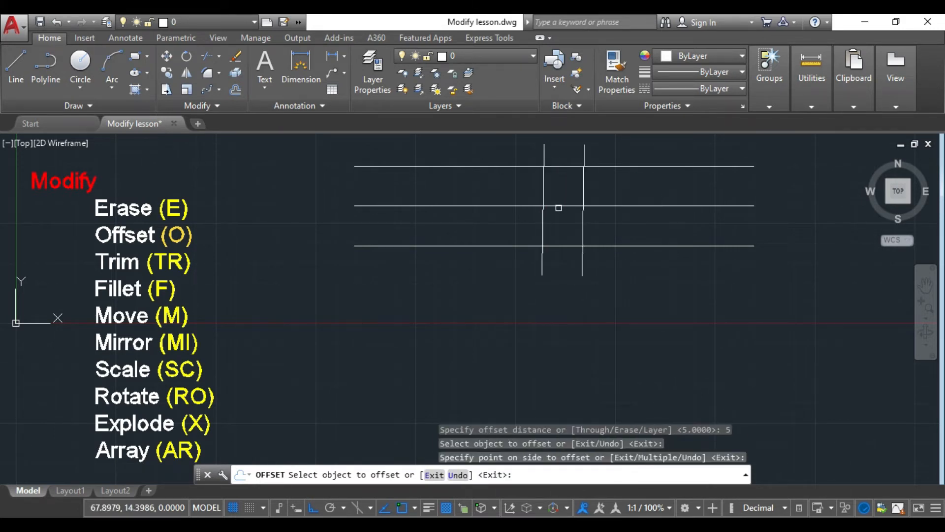
key("Return")
- Offset the original vertical line by the same 5 units to create a parallel line on its left side
key("Return")
key("Return")
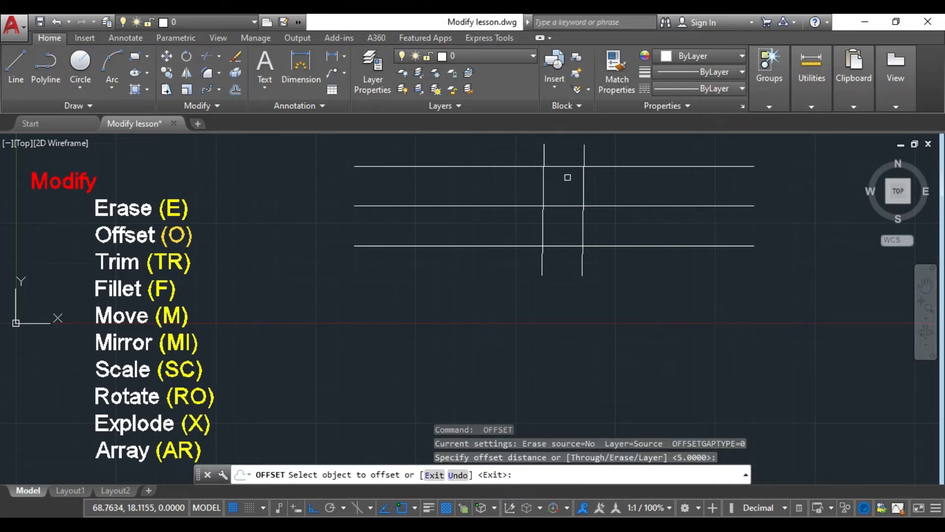
left_click(544, 186)
left_click(476, 181)
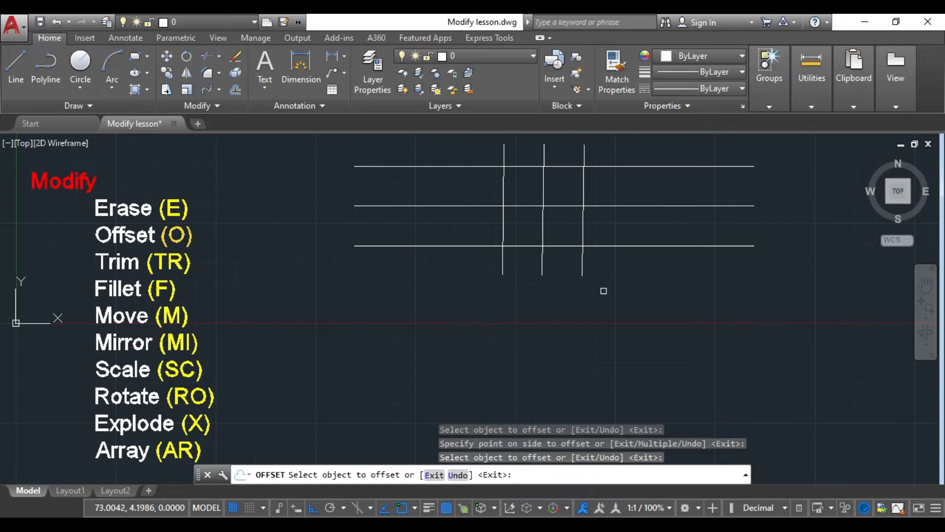
- Erase all six of the horizontal and vertical offset practice lines to empty the drawing area
key("Escape")
key("Escape")
key("Escape")
left_click(776, 318)
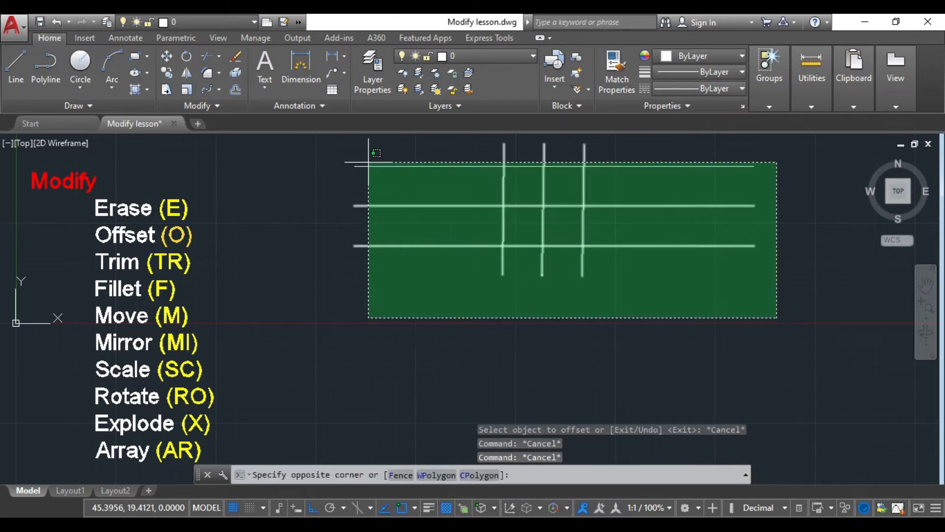
left_click(338, 147)
key("Delete")
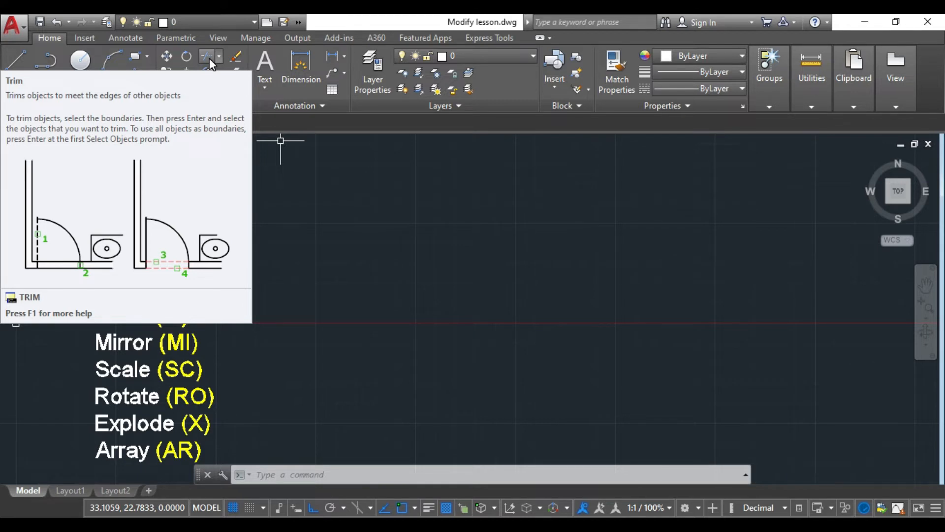
key("Escape")
key("Escape")
key("Escape")
- Draw a closed rectangle 50 units wide and 30 units high with the Line command, beside the Modify command list
left_click(343, 476)
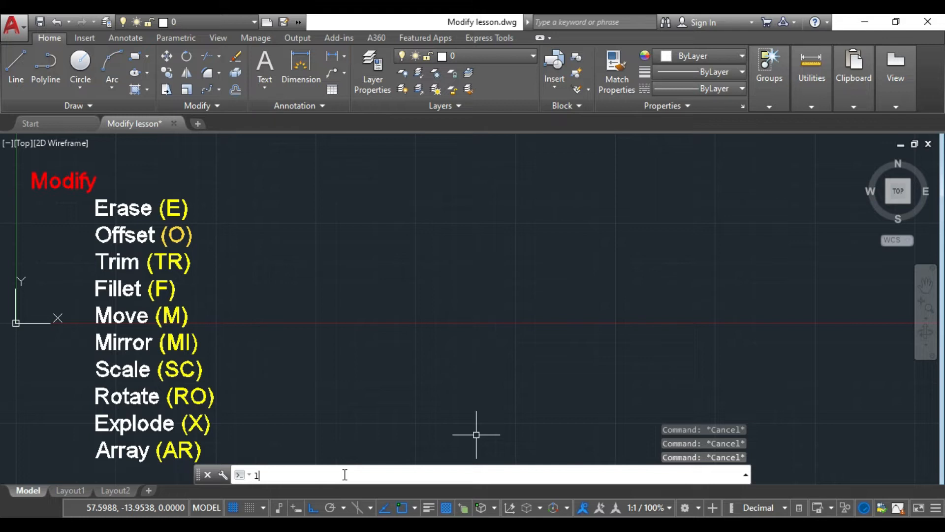
type("l")
key("Return")
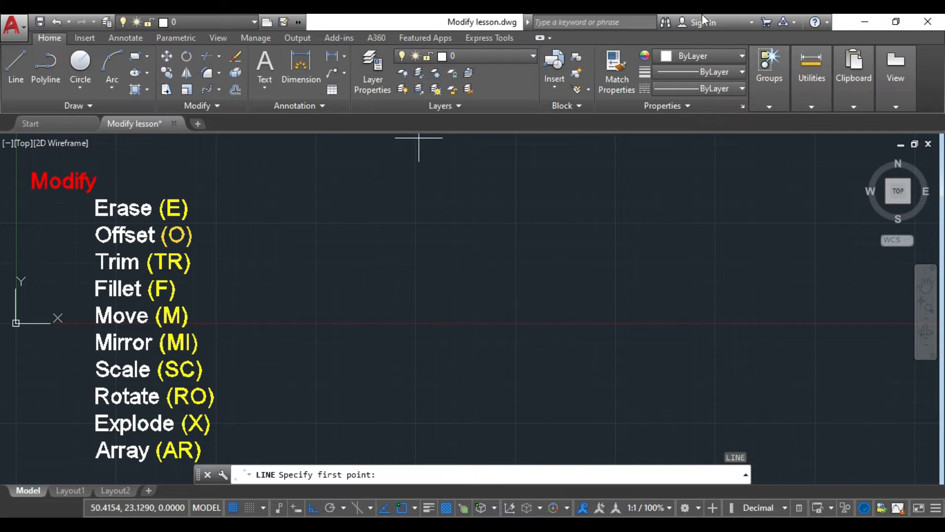
left_click(355, 186)
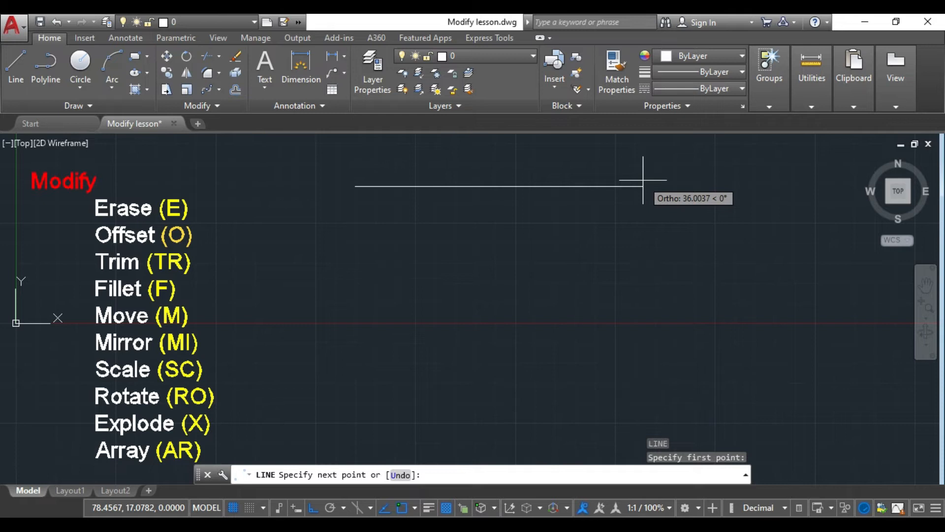
key("Return")
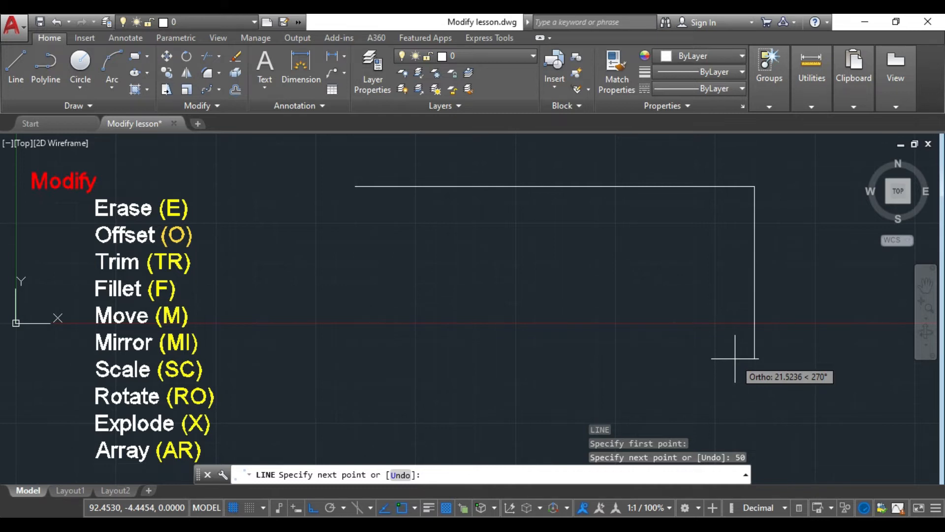
type("30")
key("Return")
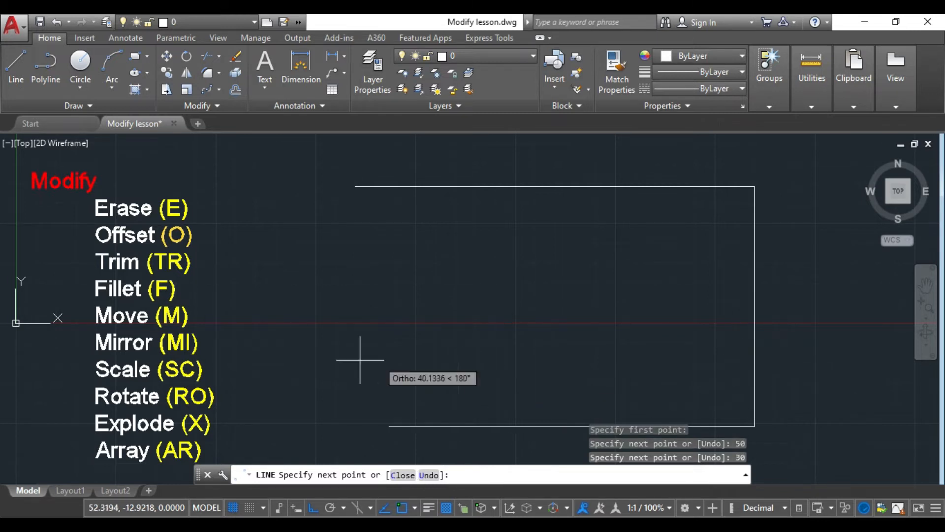
type("50")
key("Return")
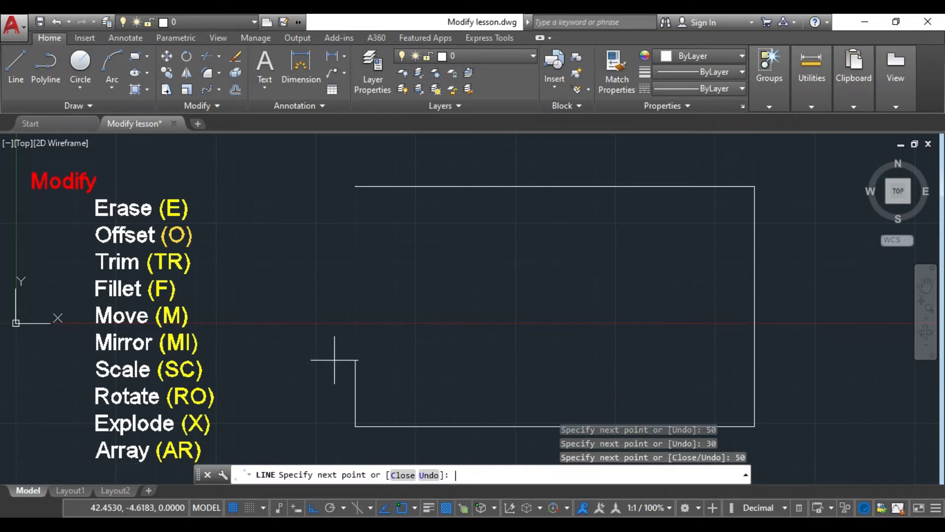
type("c")
key("Return")
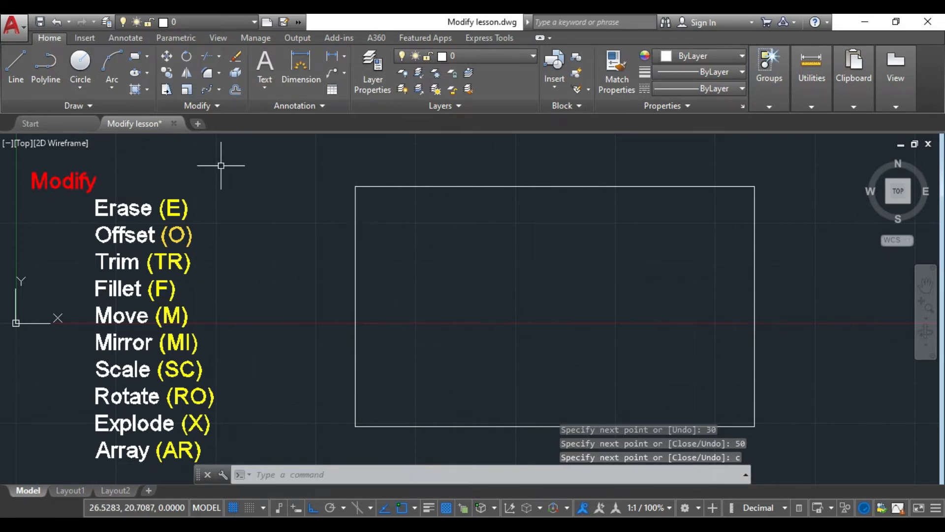
- Offset the rectangle's top edge 5 units downward to add the first horizontal line inside it
left_click(308, 475)
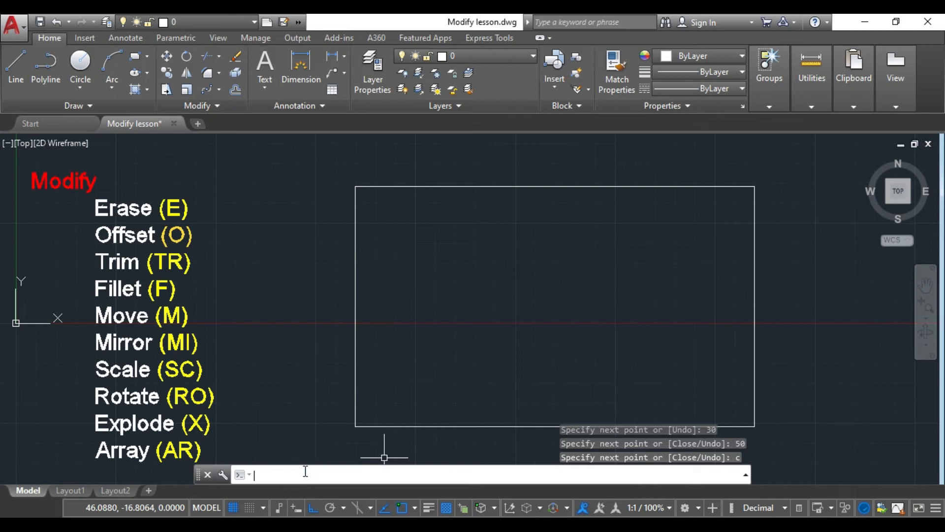
type("o")
key("Return")
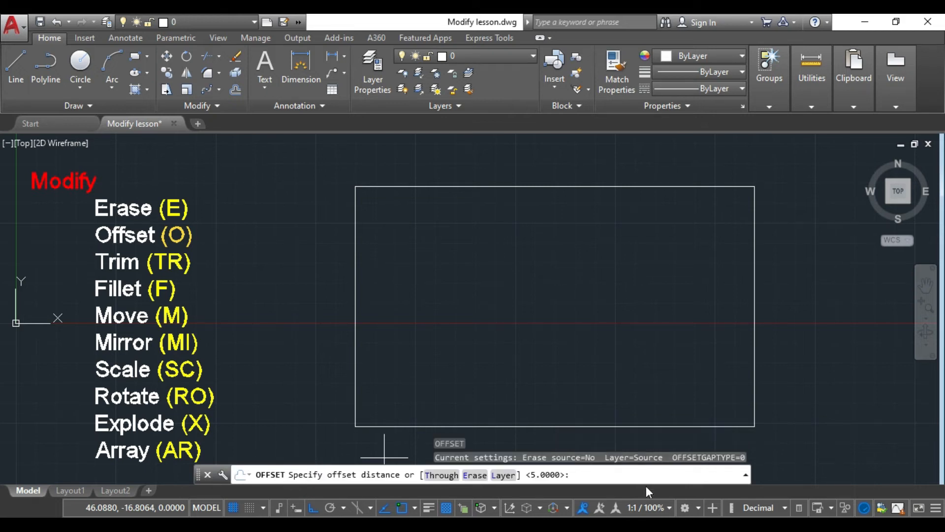
key("Return")
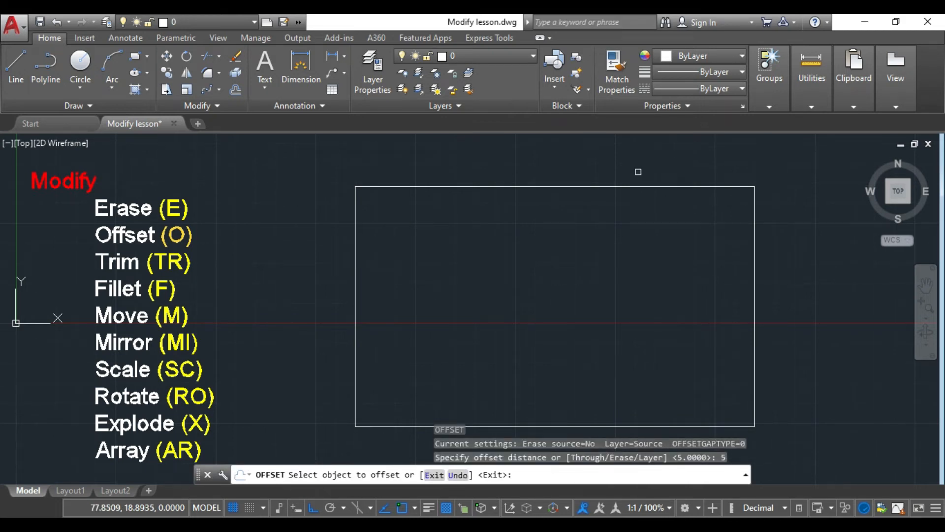
left_click(607, 185)
left_click(606, 281)
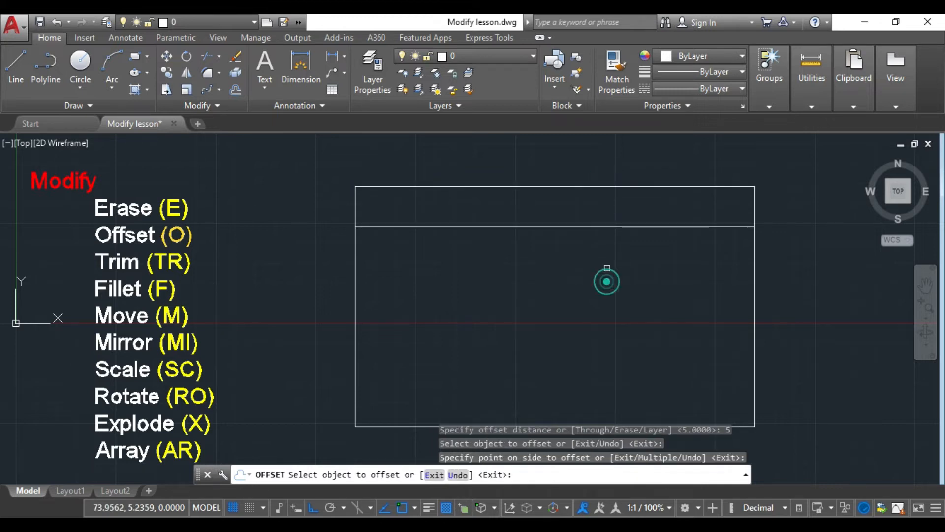
- Offset the first inner horizontal line another 5 units downward
key("Return")
key("Return")
key("Return")
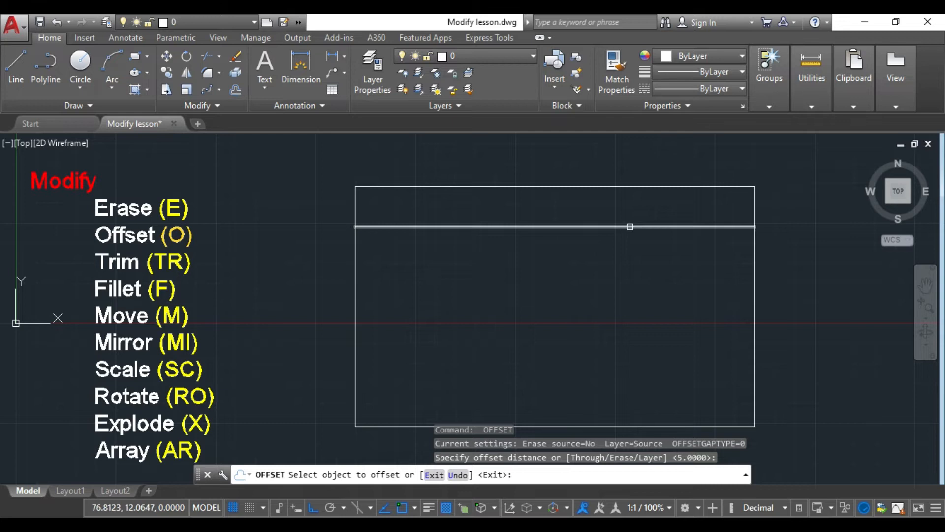
left_click(630, 226)
left_click(626, 296)
- Add three more horizontal lines at 5-unit spacing by offsetting each newest line downward, dividing the rectangle into six rows
key("Return")
key("Return")
key("Return")
left_click(587, 266)
left_click(586, 321)
left_click(596, 307)
left_click(597, 335)
left_click(599, 347)
left_click(597, 377)
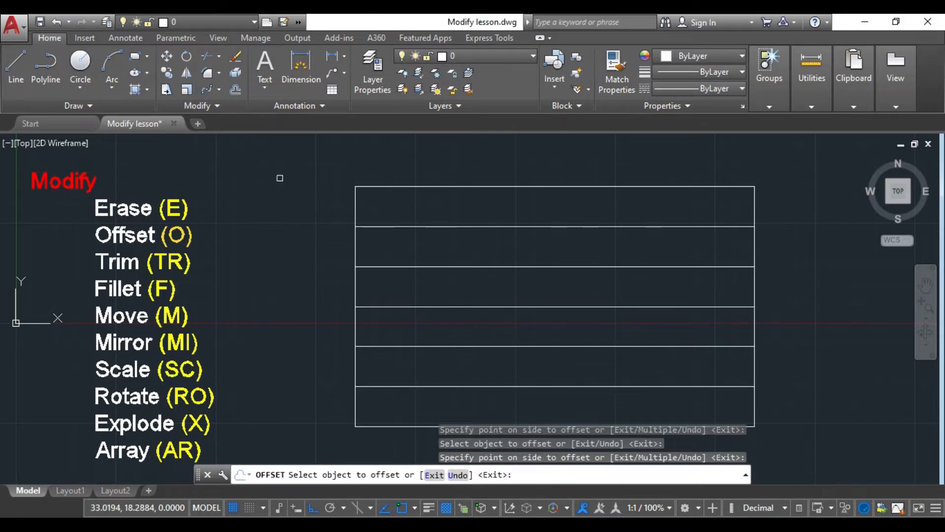
- Offset the rectangle's left edge and each resulting line 5 units to the right, creating the first four inner vertical lines
left_click(358, 249)
left_click(433, 256)
left_click(394, 247)
left_click(455, 251)
left_click(433, 251)
left_click(493, 249)
left_click(468, 247)
left_click(519, 244)
left_click(475, 243)
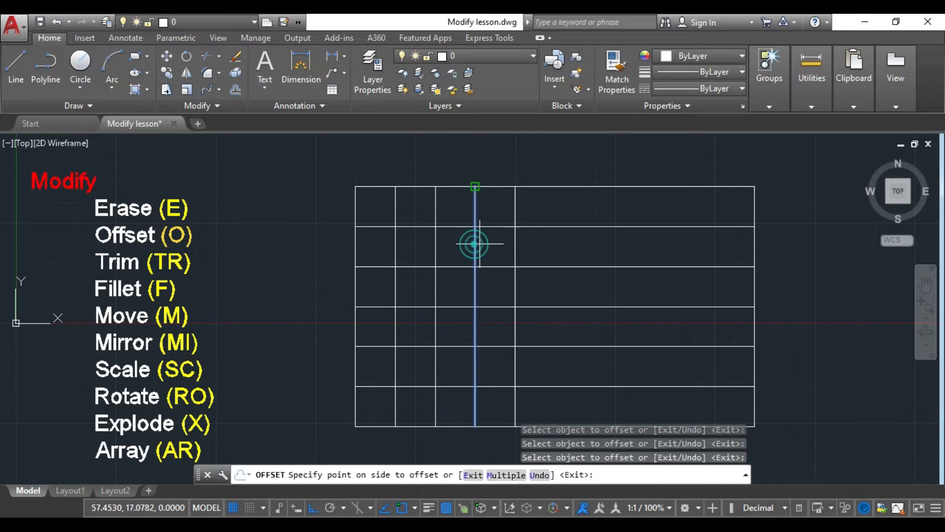
left_click(538, 243)
- Continue the 5-unit offsets from the fourth vertical line to the right, adding five more to complete the ten-column grid
left_click(513, 244)
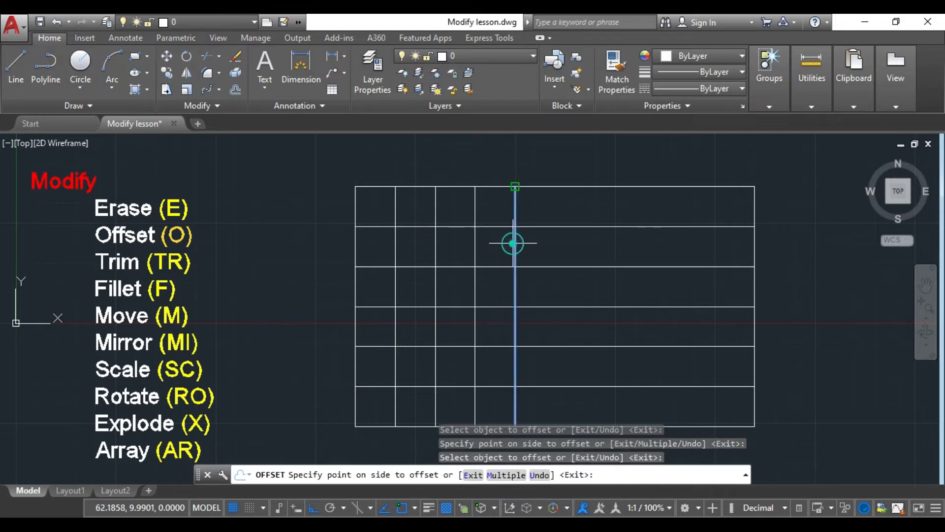
left_click(552, 243)
left_click(553, 243)
left_click(593, 244)
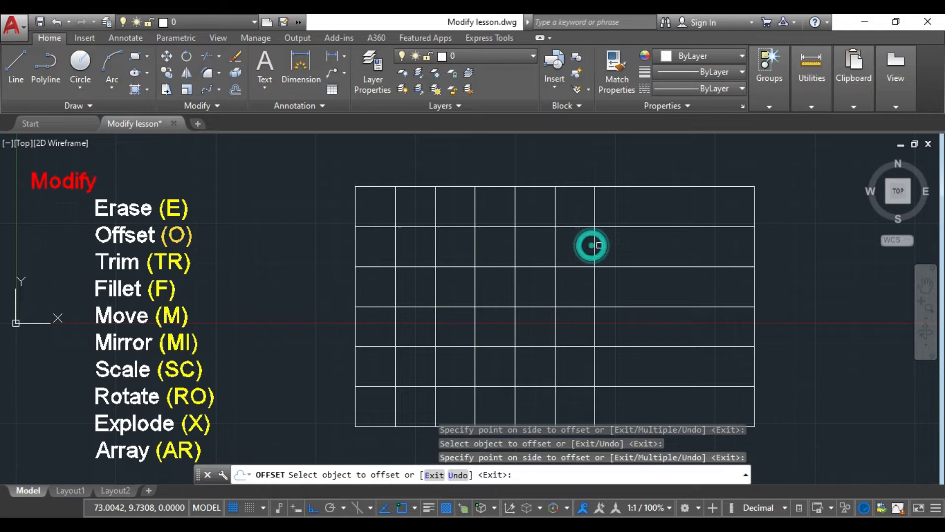
left_click(595, 244)
left_click(640, 248)
left_click(636, 247)
left_click(678, 245)
left_click(675, 246)
left_click(716, 248)
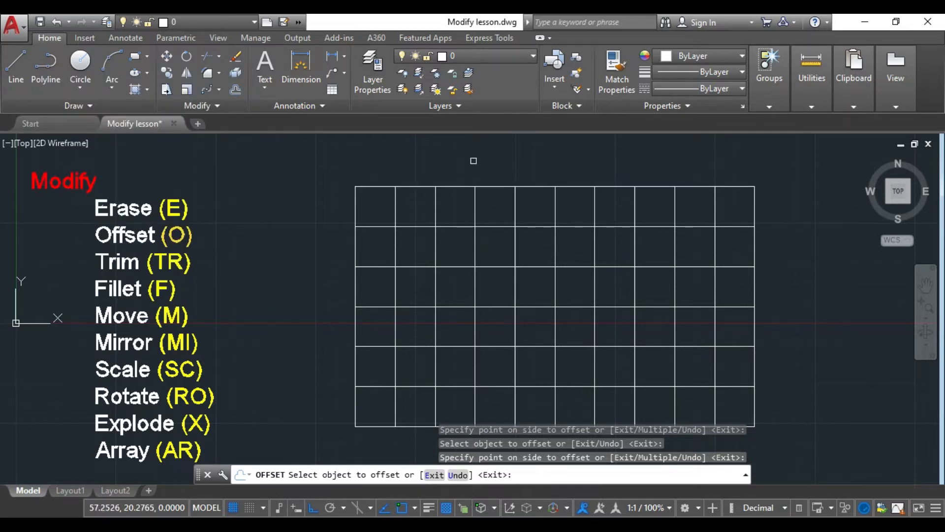
key("Escape")
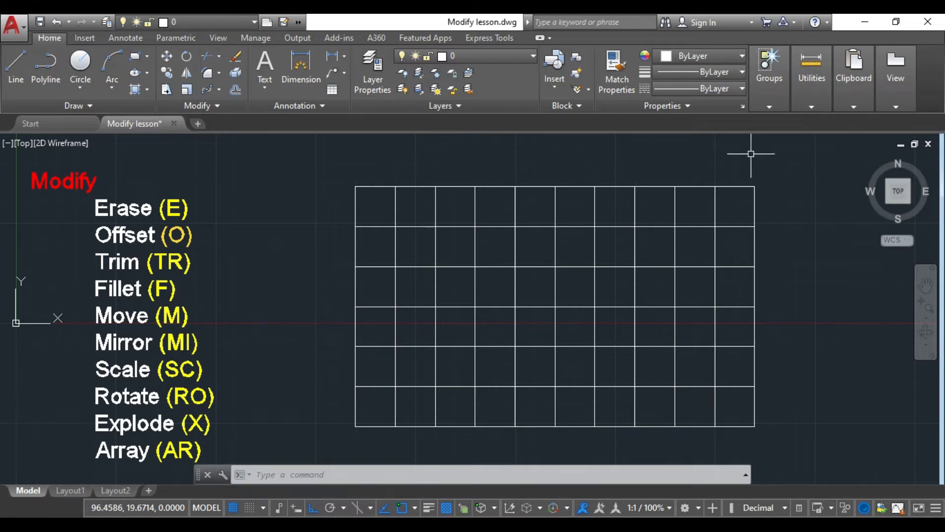
- Trim the first inner vertical line in rows one, three and five, using the whole grid as cutting edges
left_click(204, 57)
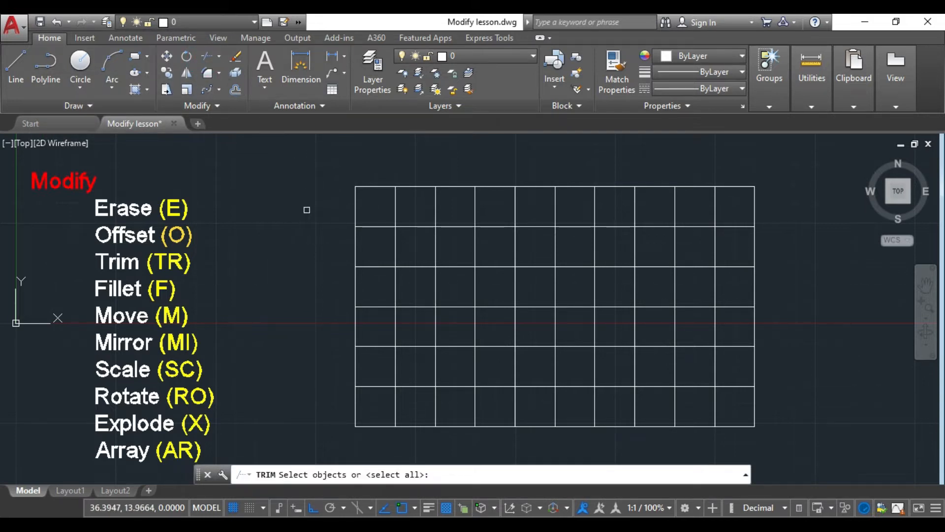
left_click(322, 168)
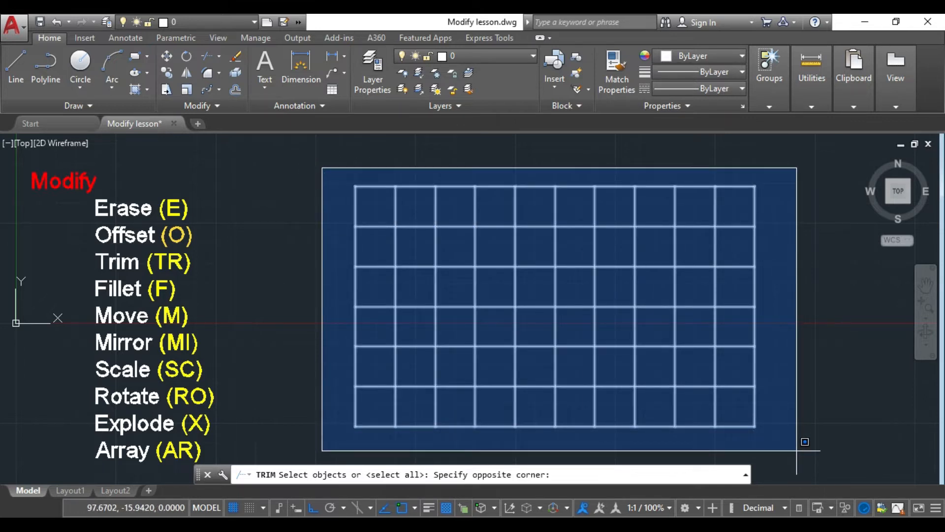
left_click(797, 450)
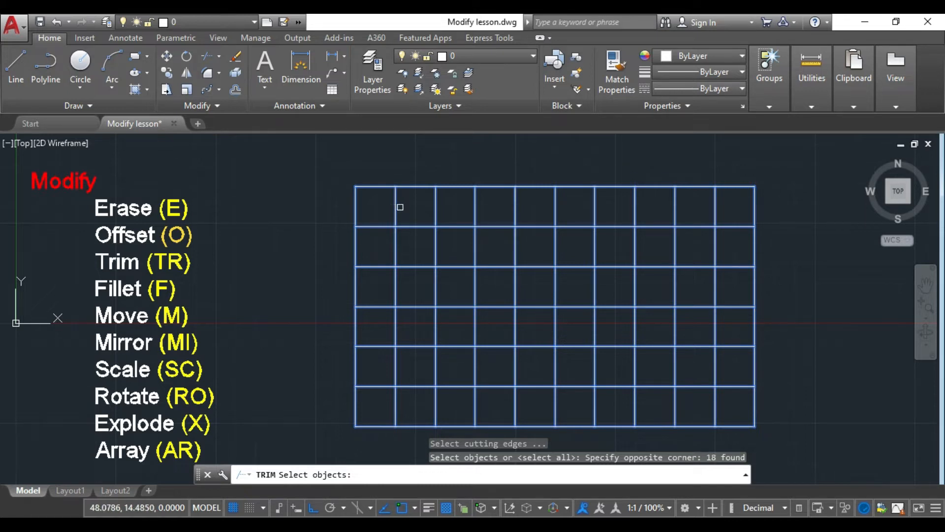
key("Return")
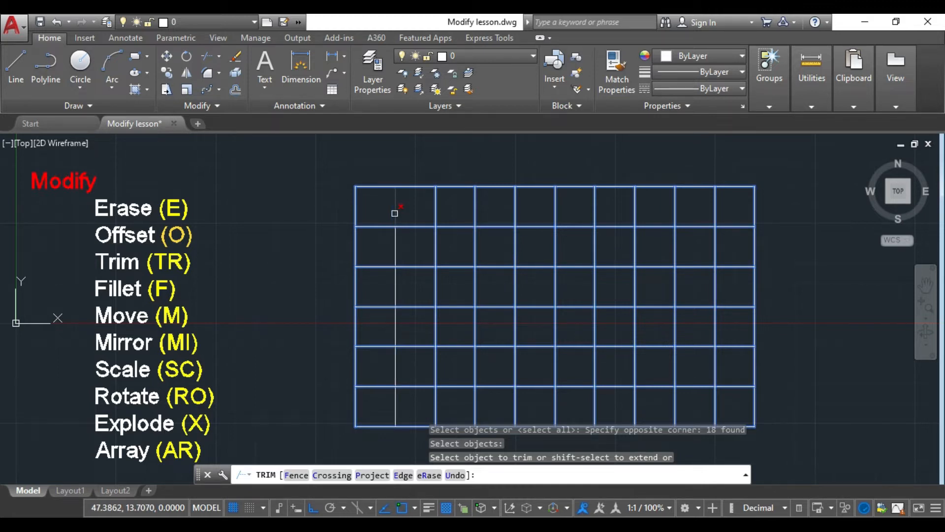
left_click(395, 213)
left_click(395, 292)
left_click(395, 359)
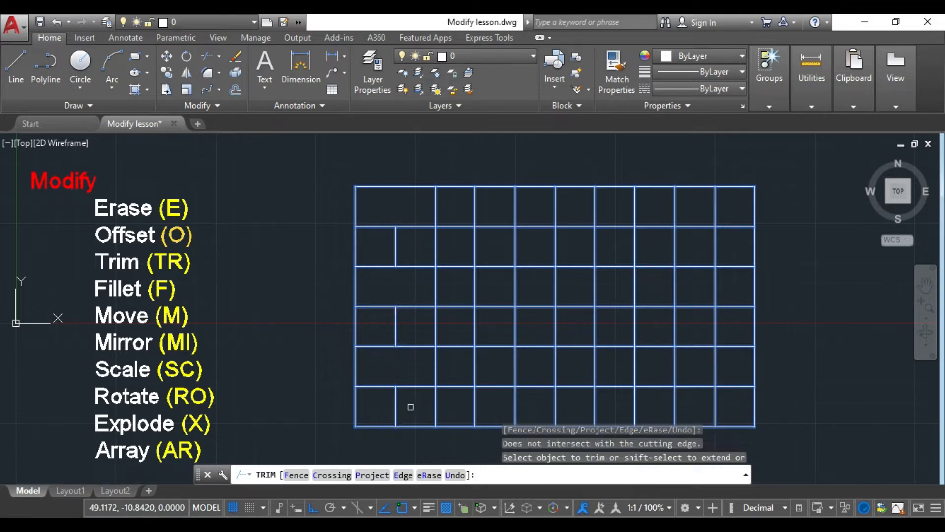
- Trim the second inner vertical line in rows two, four and six to stagger it against the first
left_click(434, 207)
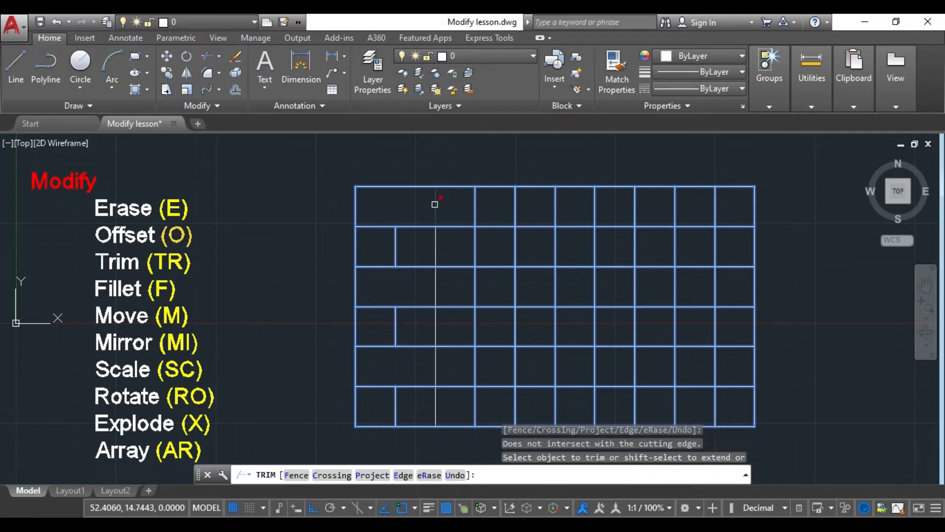
left_click(432, 246)
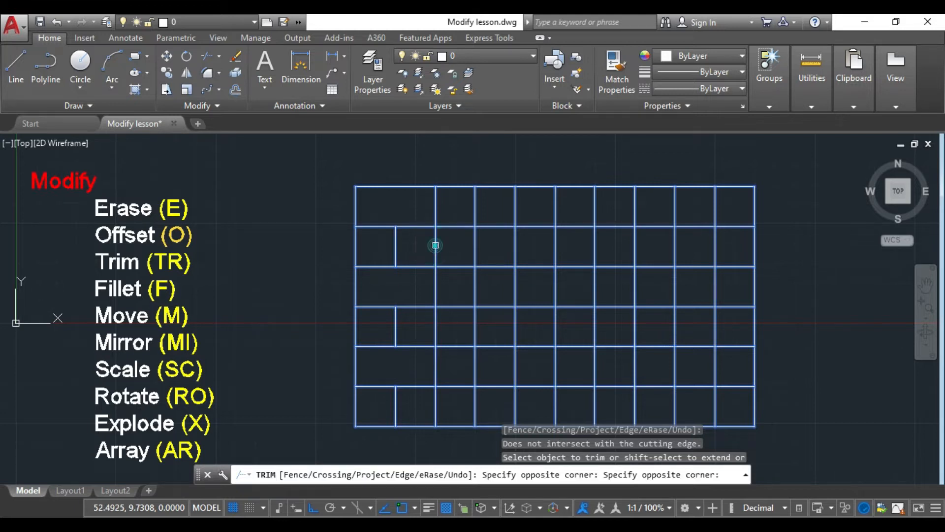
left_click(436, 246)
left_click(437, 257)
left_click(436, 255)
left_click(433, 414)
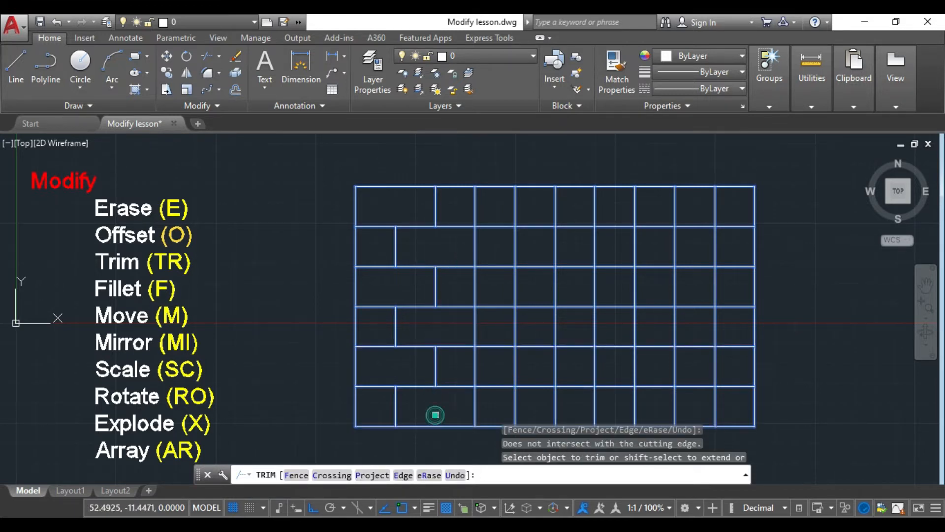
left_click(437, 208)
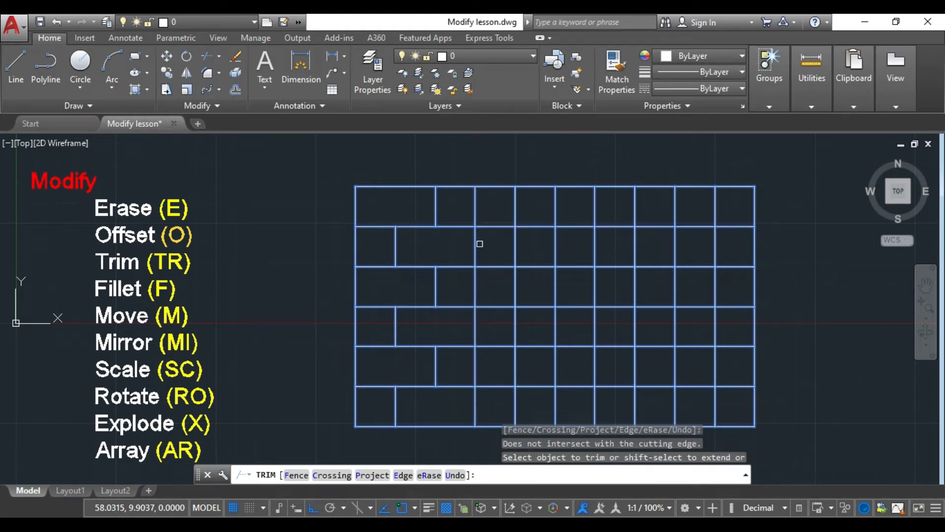
- Trim the third inner vertical line in rows one, three and five, and the fourth in rows two, four and six
left_click(476, 203)
left_click(474, 282)
left_click(475, 370)
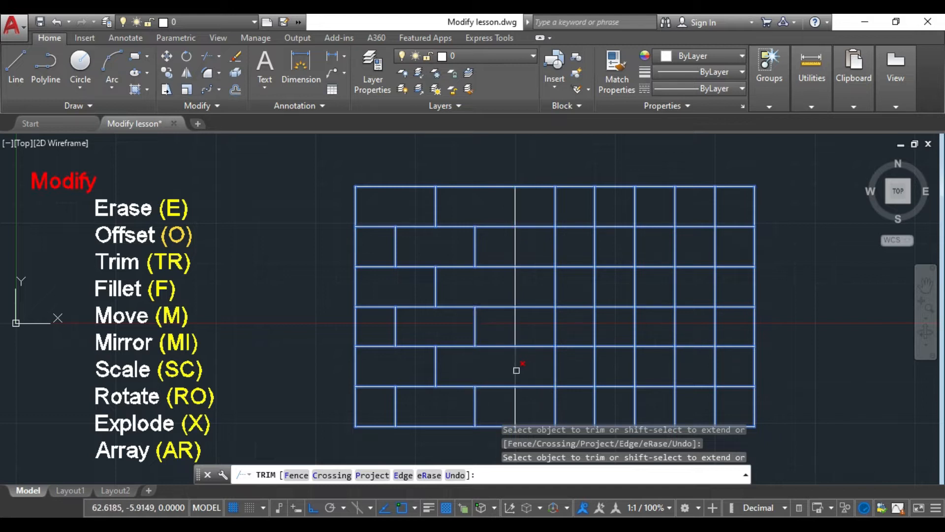
left_click(512, 242)
left_click(516, 330)
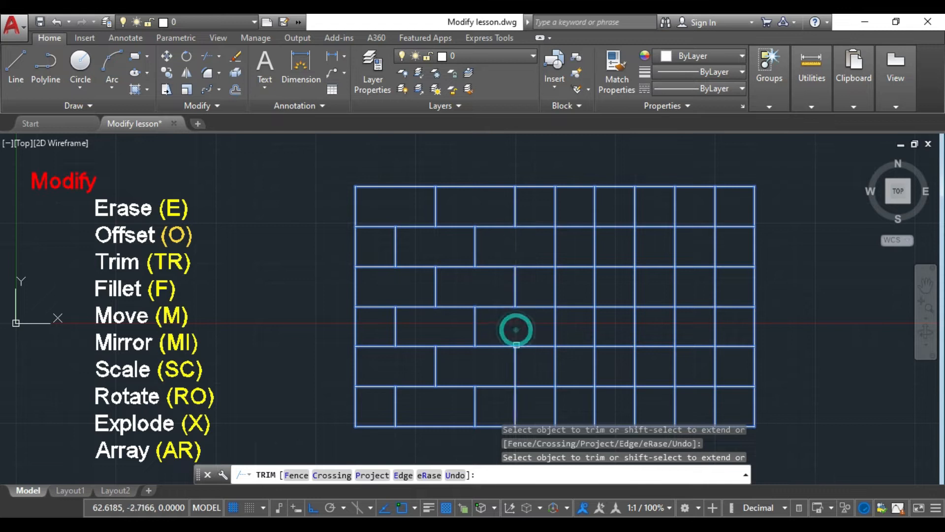
left_click(515, 397)
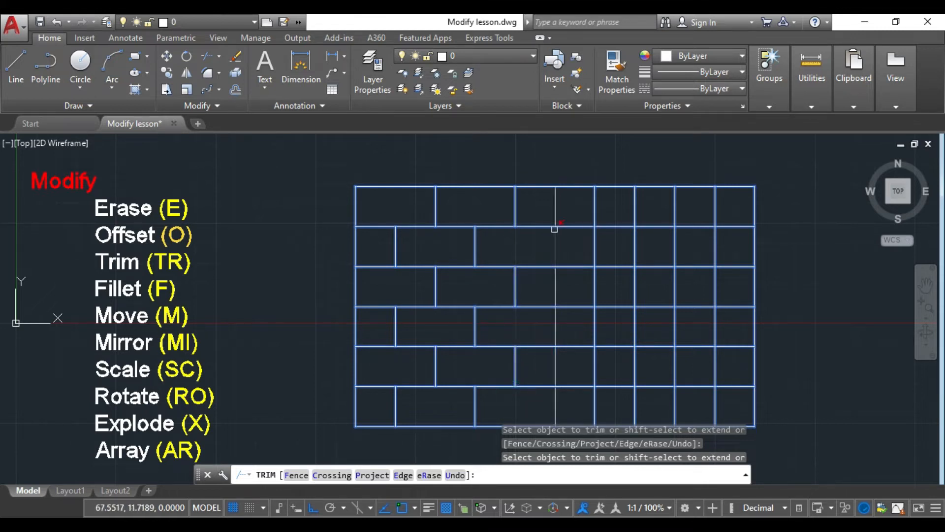
- Trim the fifth inner vertical line in rows one, three and five, and the sixth in rows two, four and six
left_click(556, 206)
left_click(556, 285)
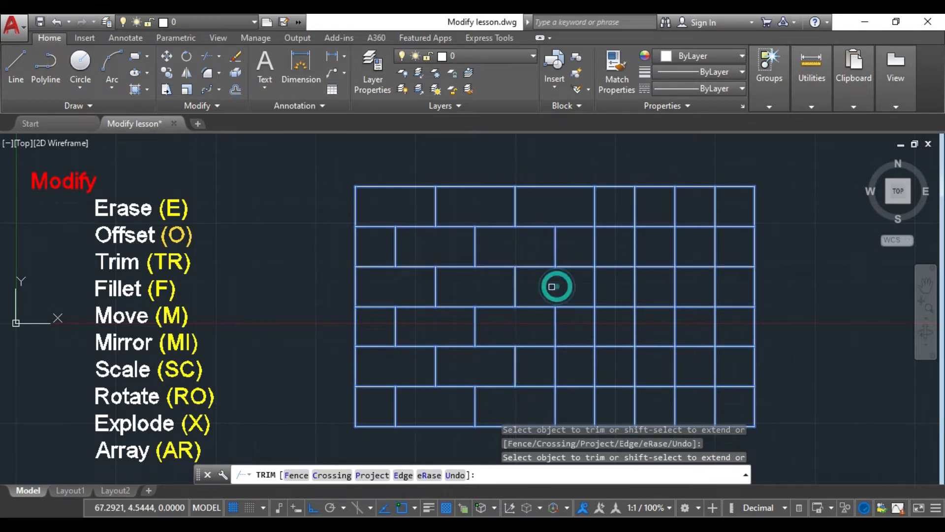
left_click(558, 370)
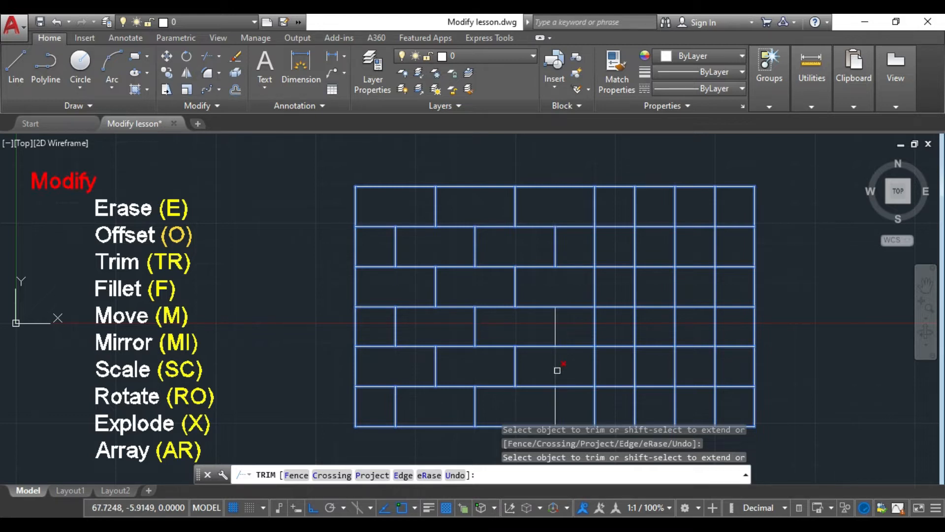
left_click(593, 243)
left_click(595, 326)
left_click(595, 407)
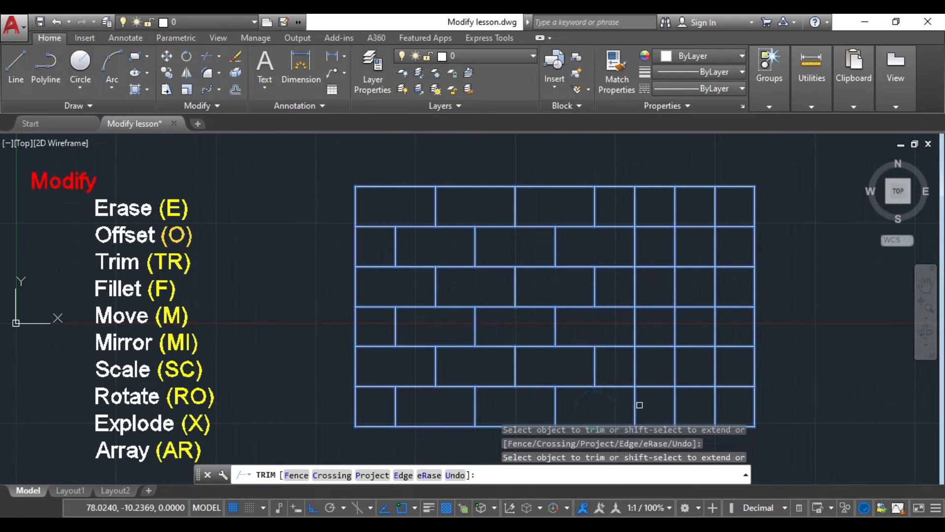
- Trim the seventh inner vertical line in rows one, three and five, and the eighth in rows two, four and six
left_click(637, 368)
left_click(637, 289)
left_click(634, 203)
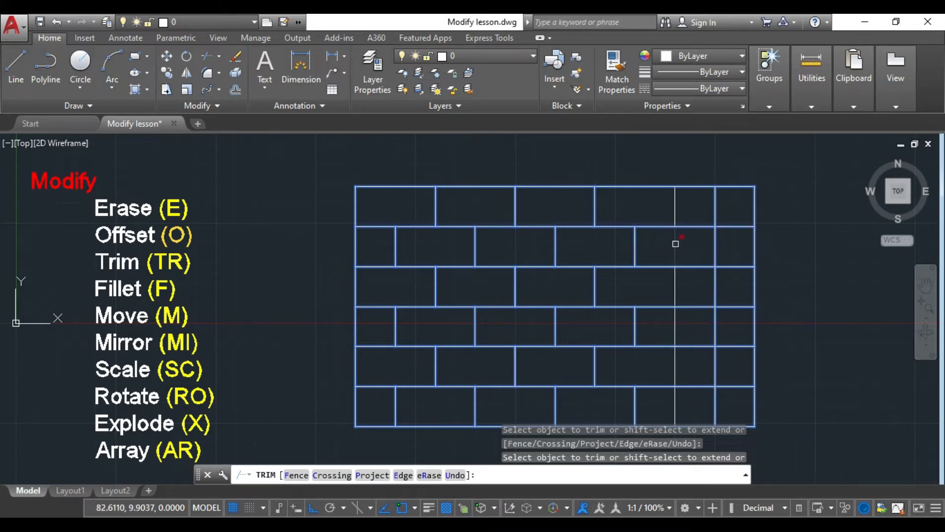
left_click(674, 244)
left_click(675, 330)
left_click(678, 399)
left_click(674, 409)
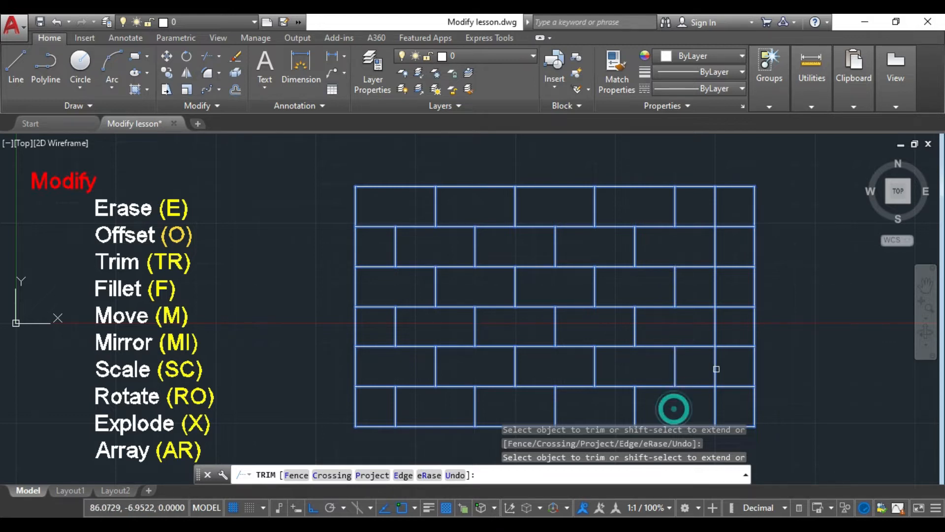
- Trim the ninth inner vertical line in rows one, three and five to complete the brick pattern
left_click(718, 366)
left_click(717, 291)
left_click(718, 203)
left_click(718, 202)
left_click(736, 202)
left_click(714, 204)
key("Escape")
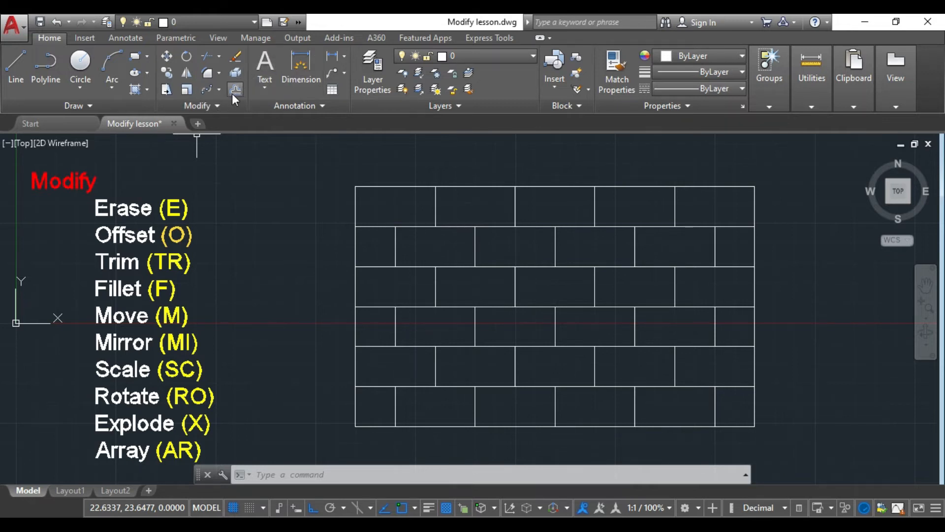
- Fillet the upper-left outer corner of the brick pattern with the current radius of 2
left_click(210, 74)
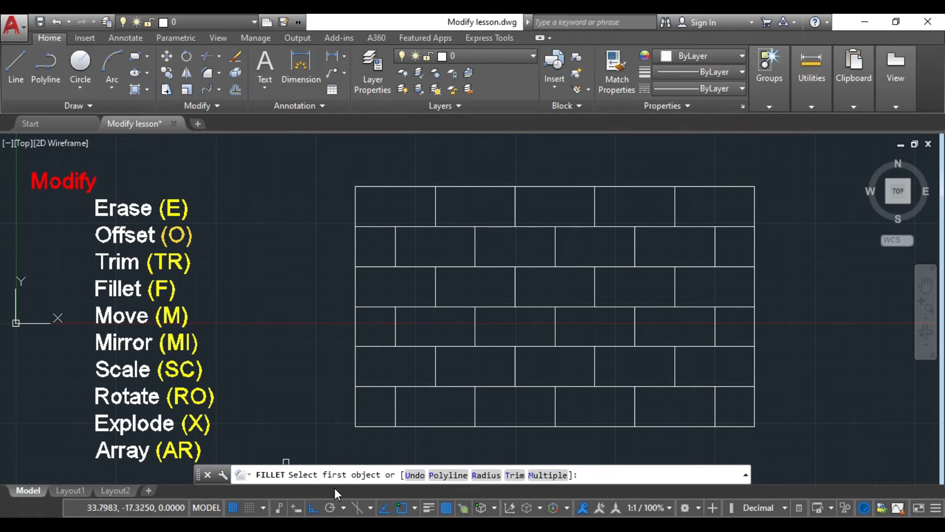
left_click(377, 186)
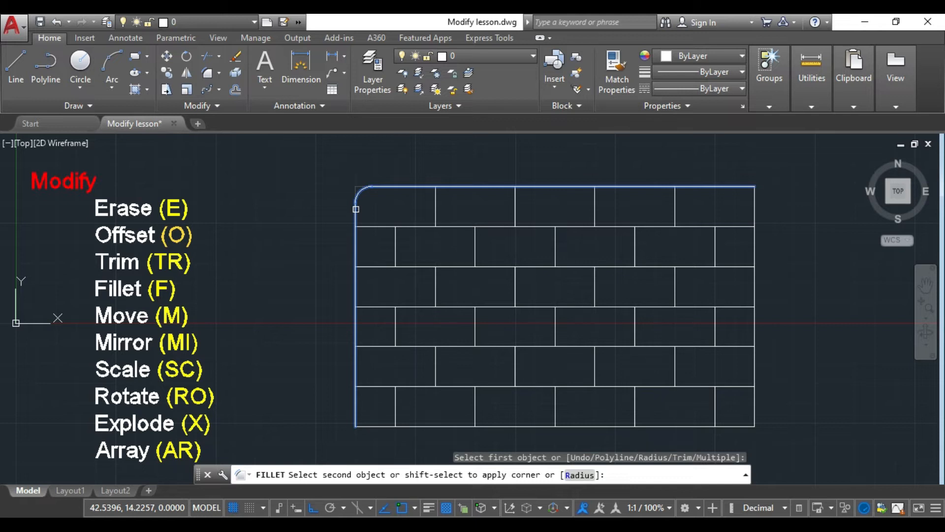
left_click(356, 208)
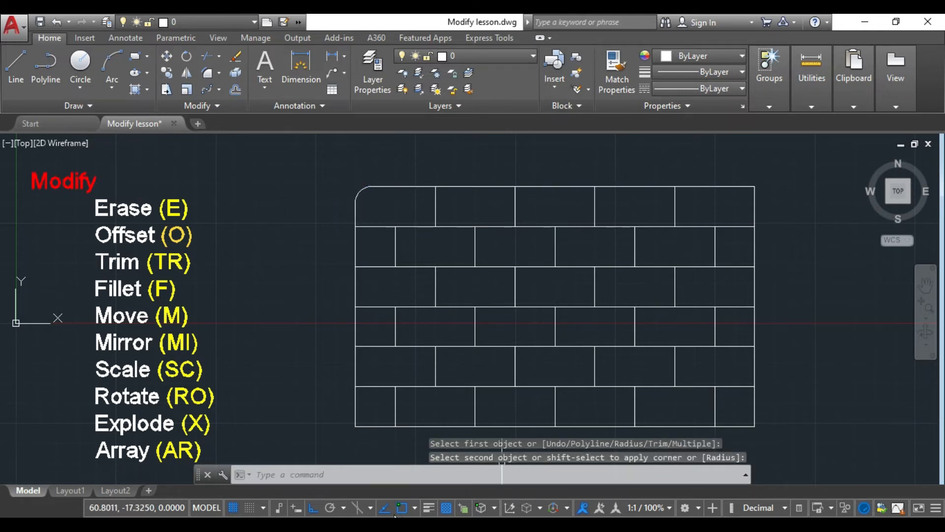
key("Escape")
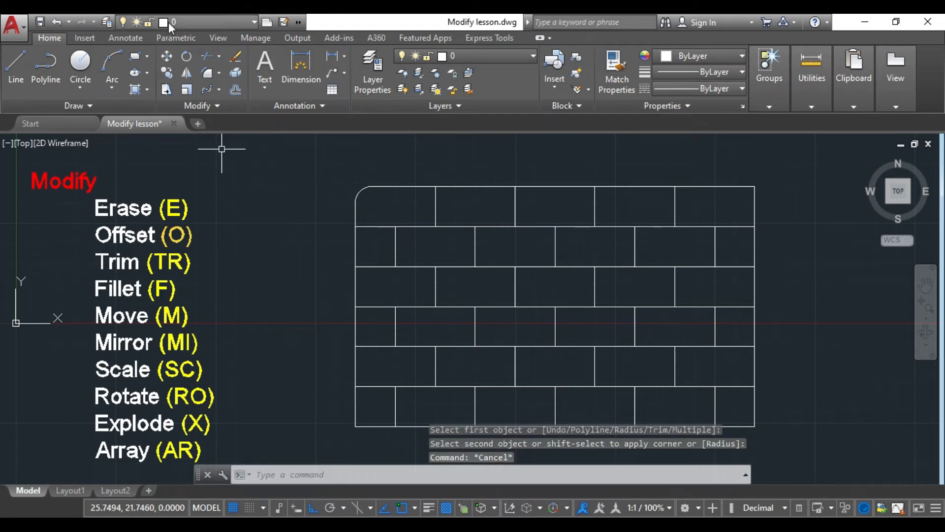
- Fillet the lower-left outer corner of the brick pattern with a radius of 5
left_click(207, 73)
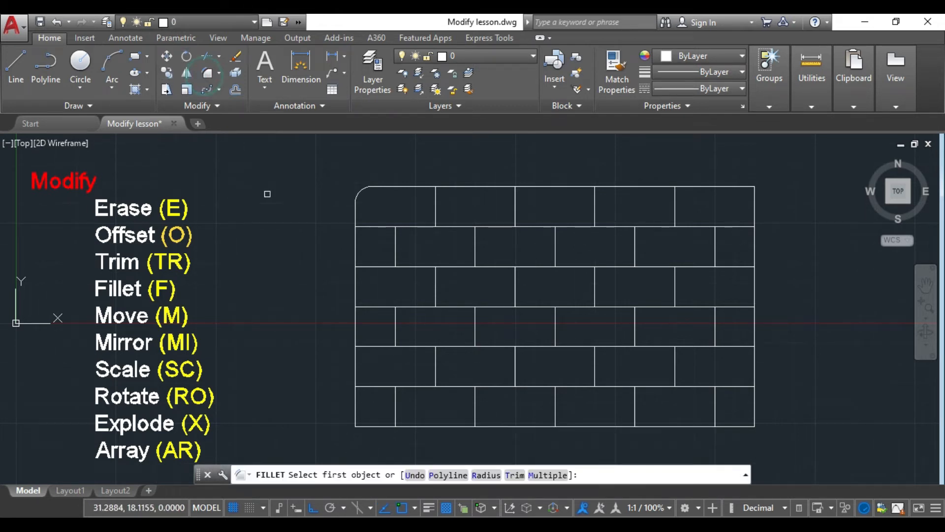
left_click(480, 478)
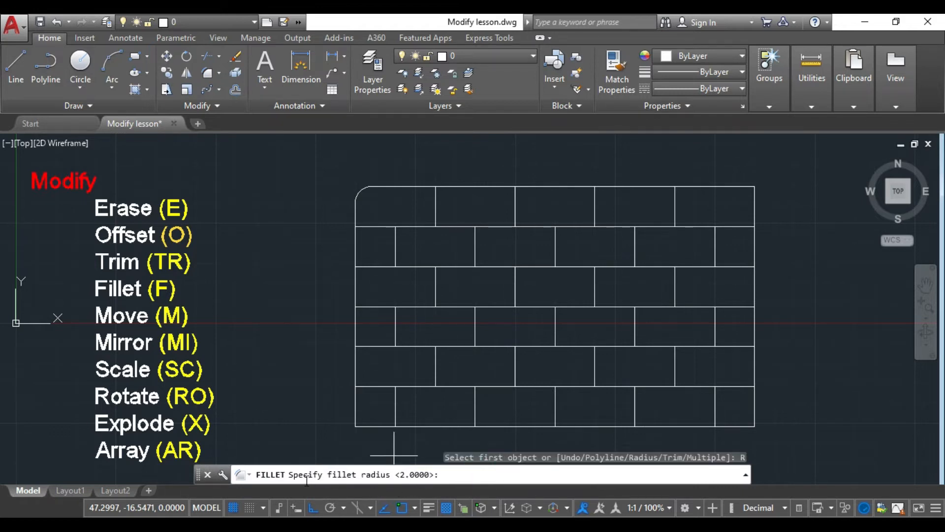
left_click(451, 474)
key("Return")
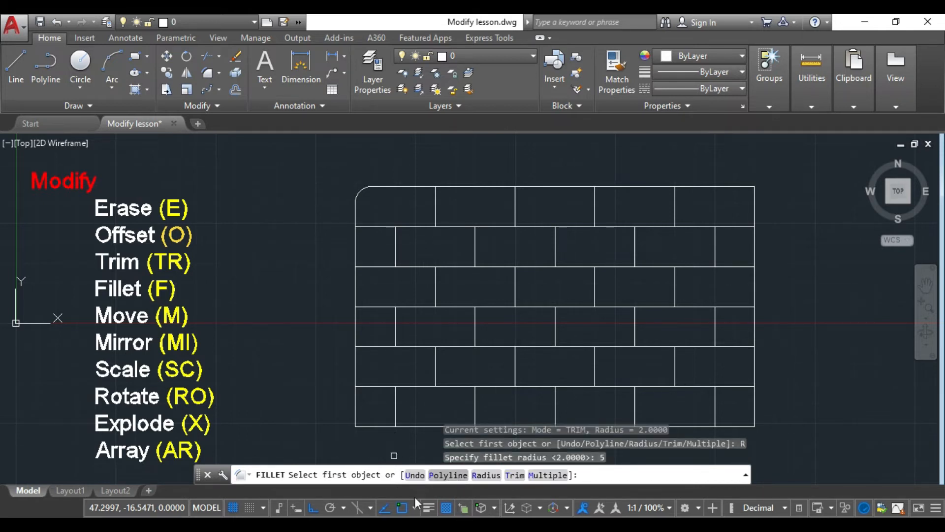
left_click(372, 427)
left_click(355, 402)
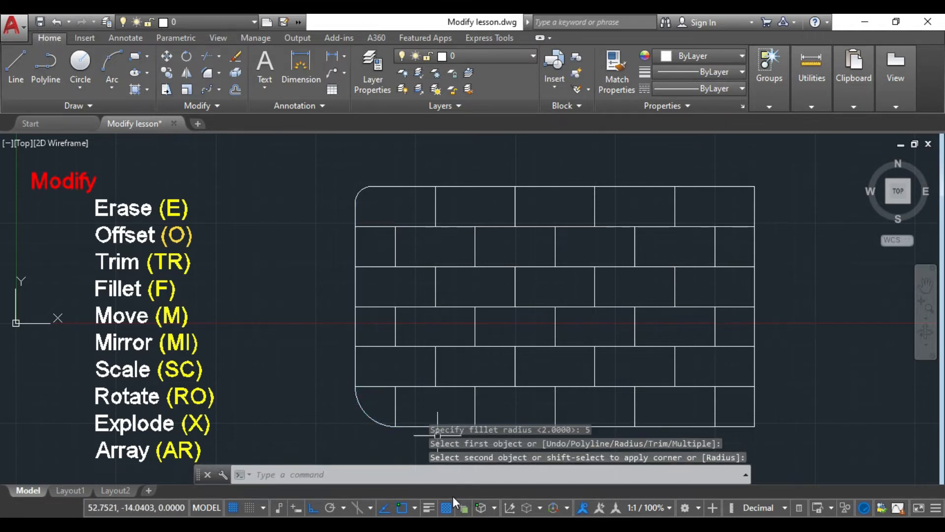
key("Escape")
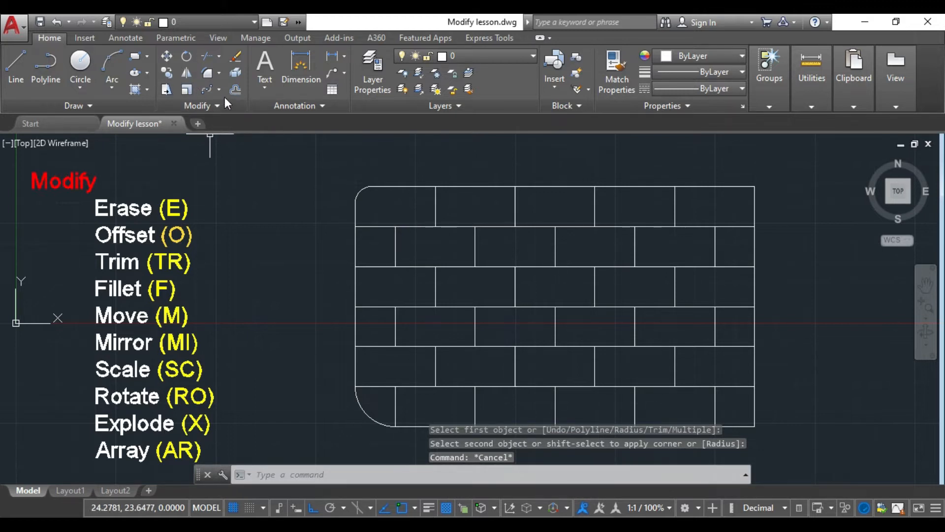
- Fillet the lower-right and upper-right outer corners in one Fillet command with the Multiple option, using the radius of 5
left_click(212, 73)
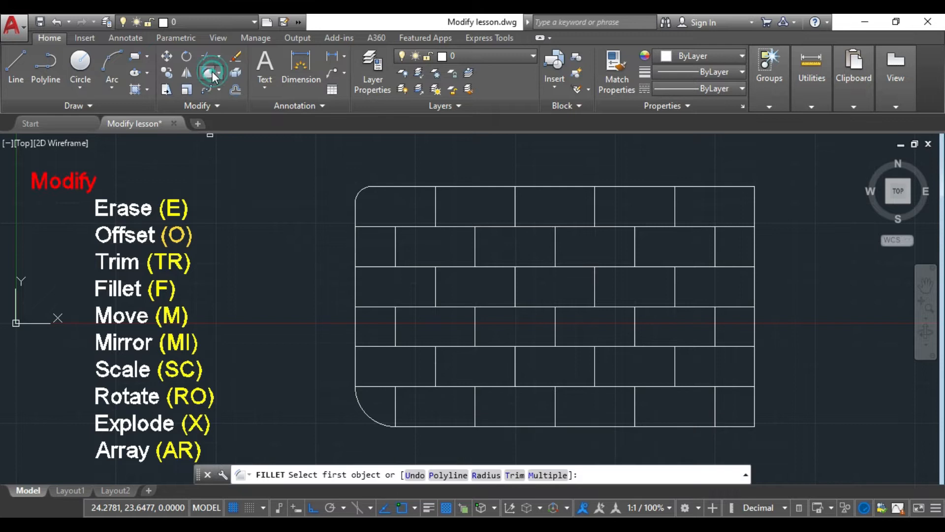
left_click(547, 475)
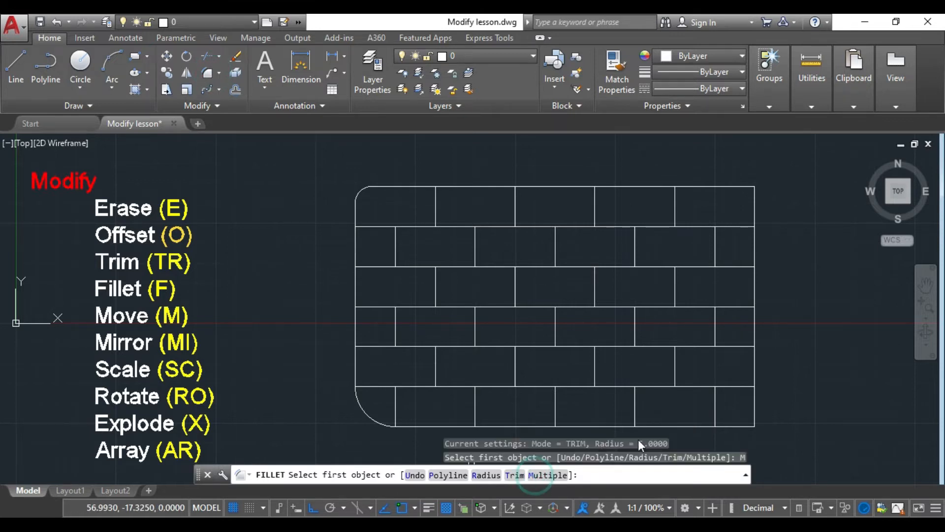
left_click(730, 426)
left_click(754, 407)
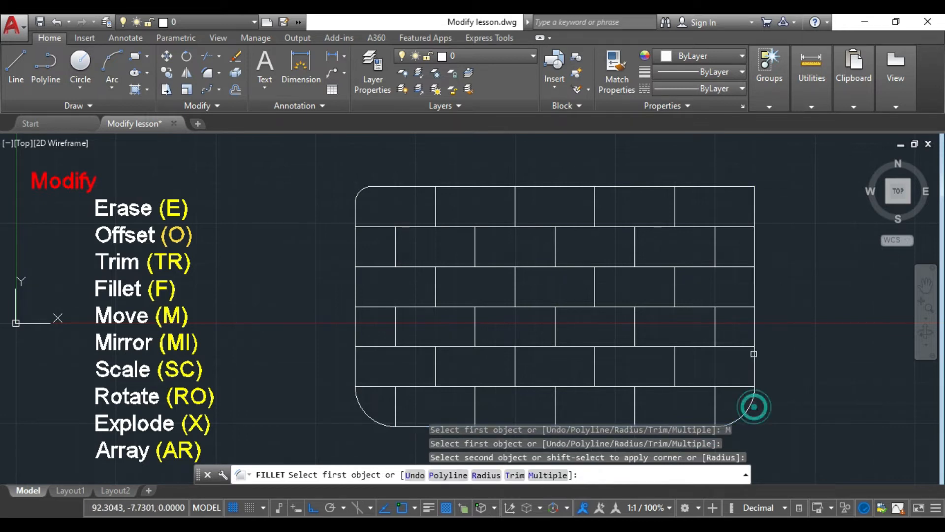
left_click(754, 205)
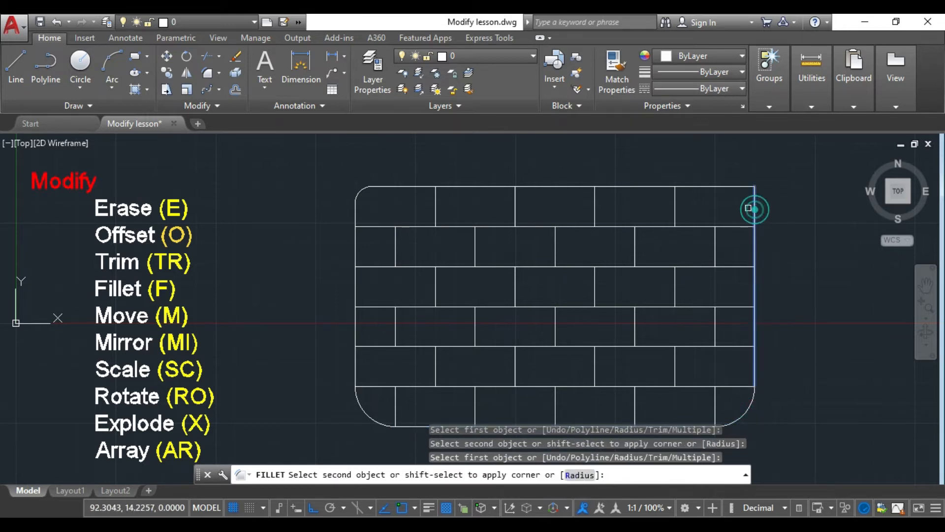
left_click(719, 189)
key("Escape")
key("Escape")
key("Escape")
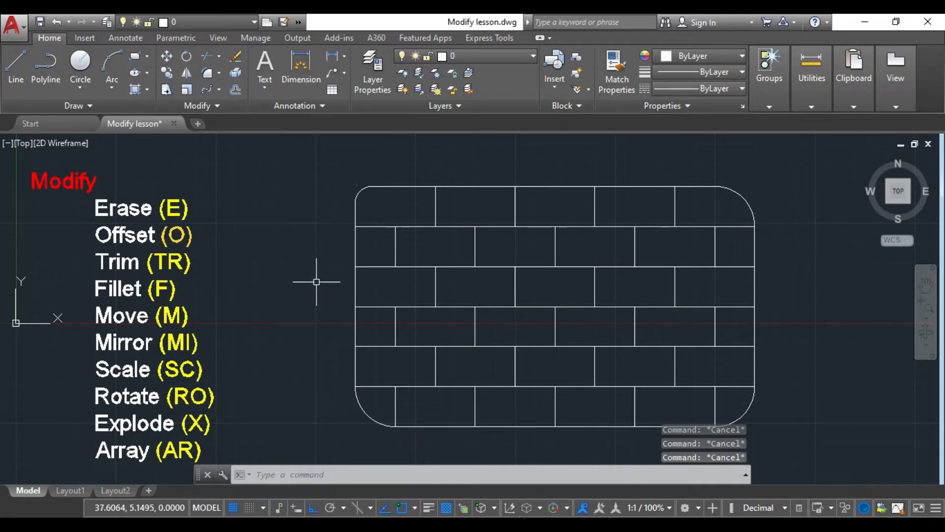
- Erase the whole filleted brick pattern, leaving the text list of Modify commands in place
left_click(315, 177)
left_click(797, 446)
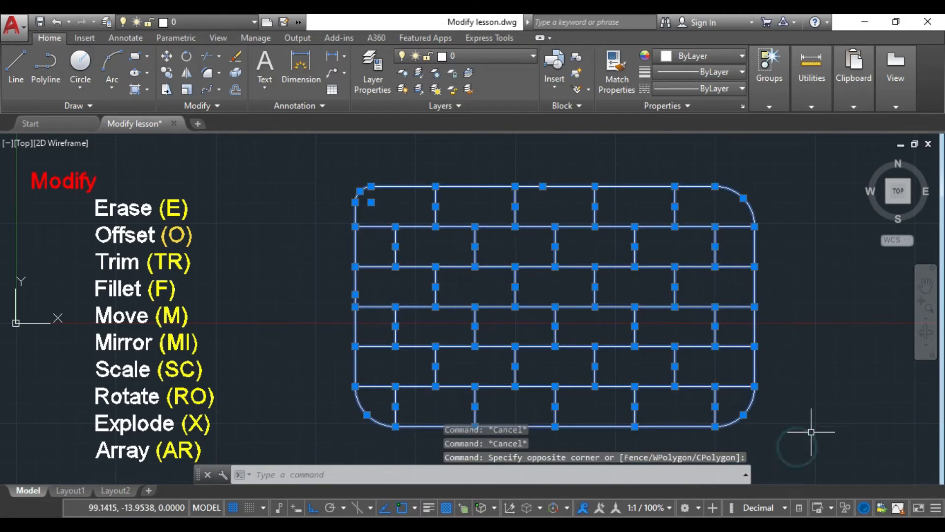
key("Delete")
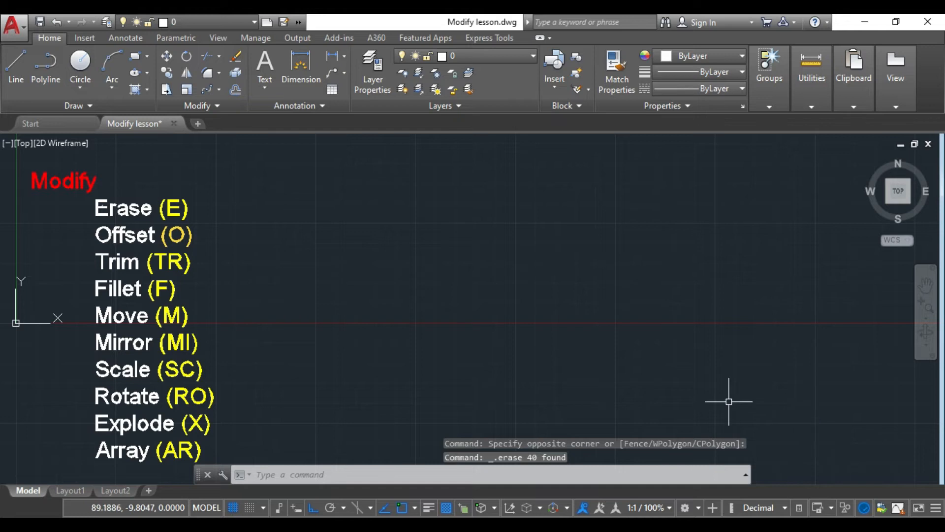
left_click(727, 360)
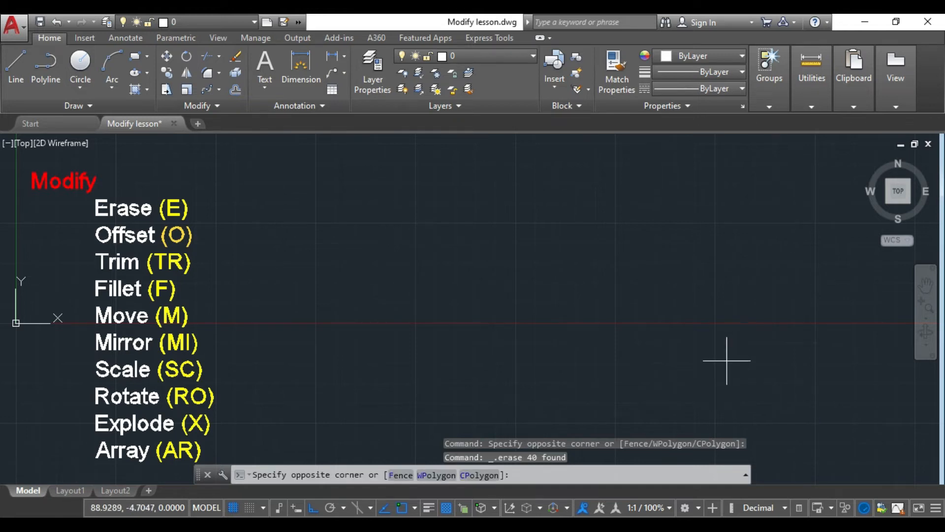
key("Escape")
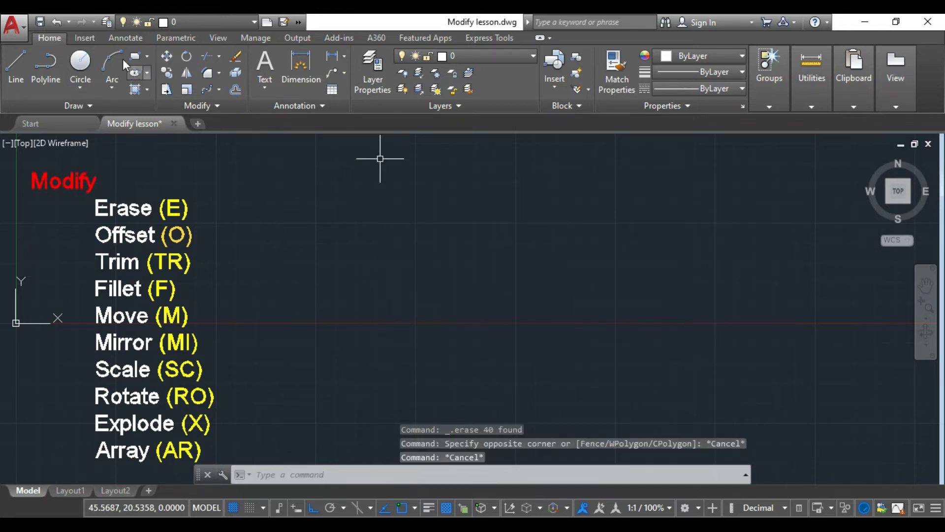
- Draw a circle of radius 10 in the empty area beside the text list of Modify commands
left_click(77, 61)
left_click(325, 310)
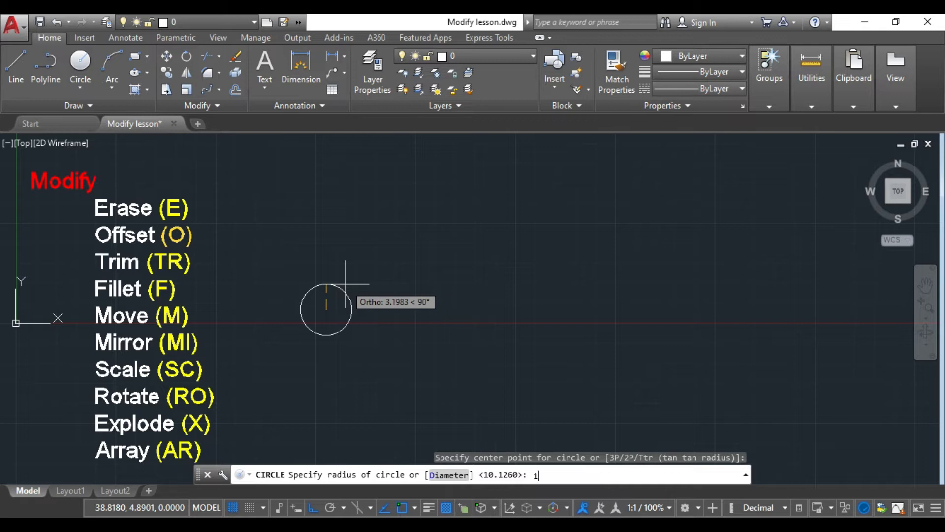
key("Return")
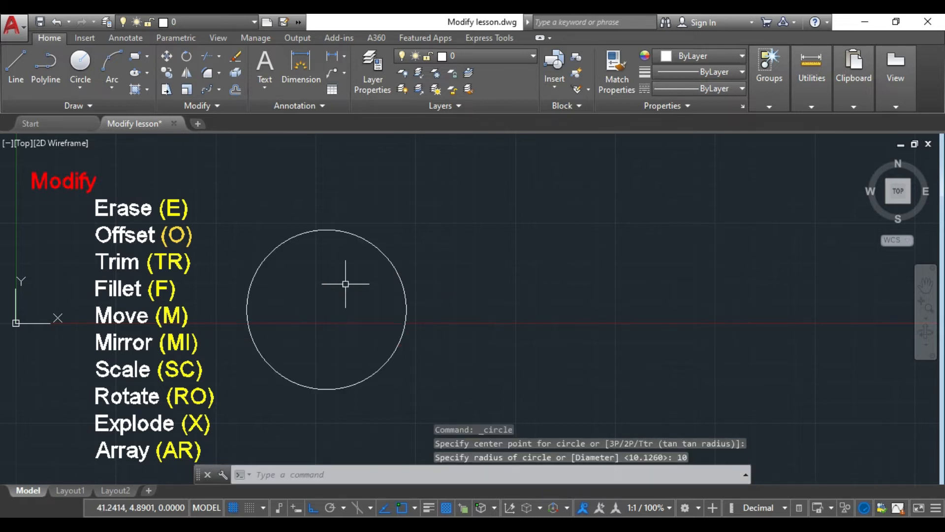
key("Escape")
key("Escape")
key("Escape")
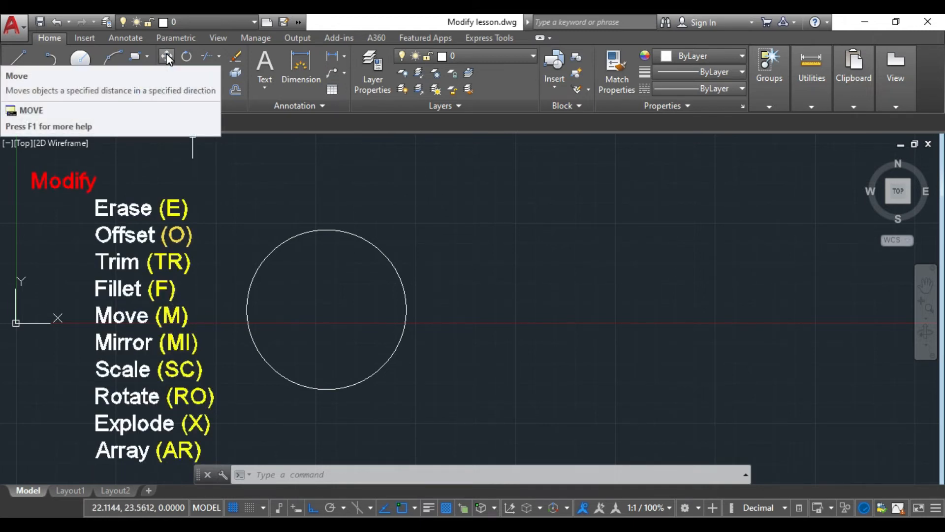
left_click(274, 476)
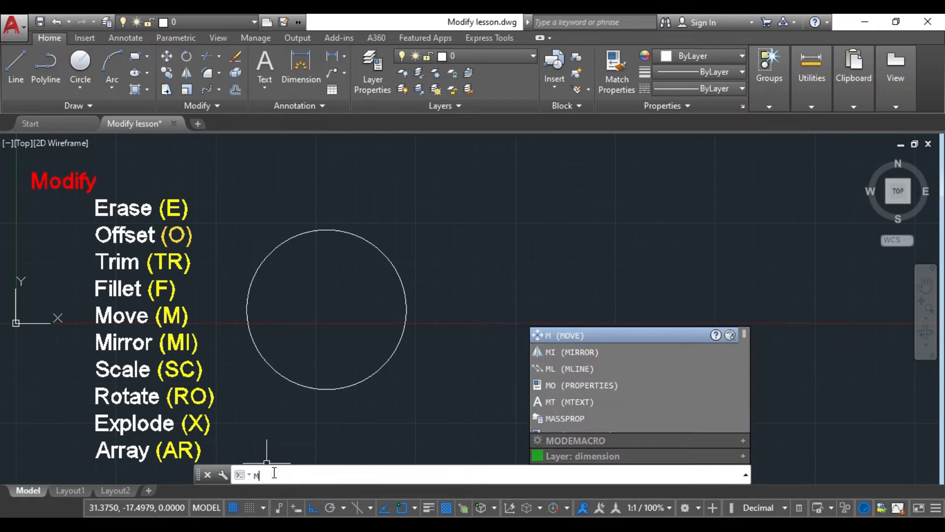
type("M")
key("Return")
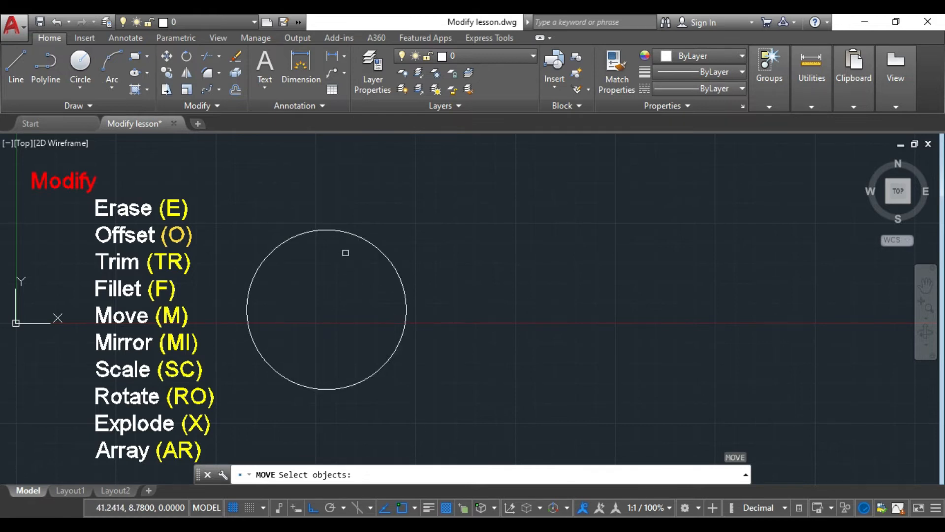
left_click(377, 247)
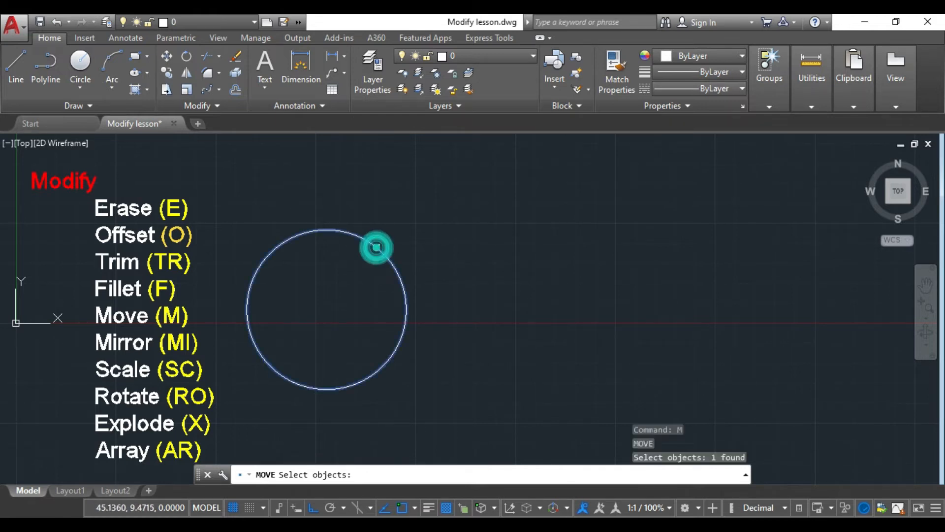
key("Return")
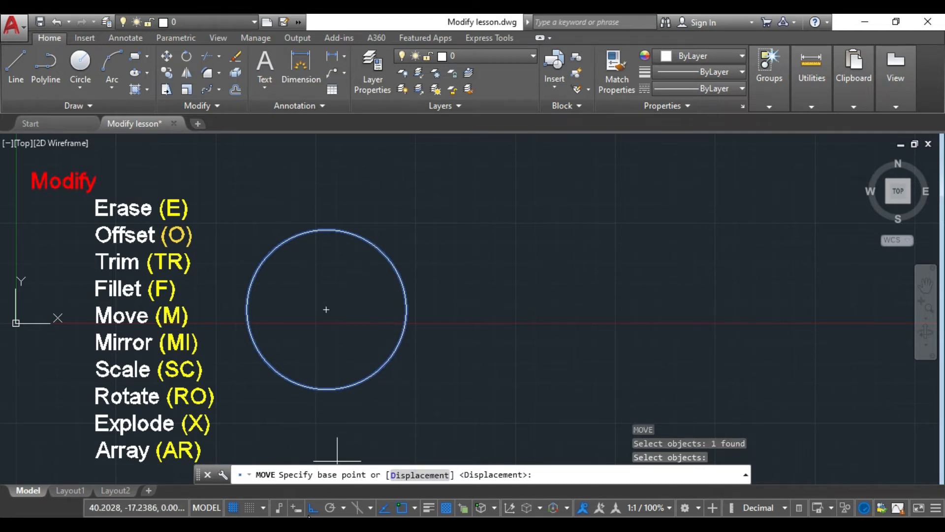
left_click(411, 506)
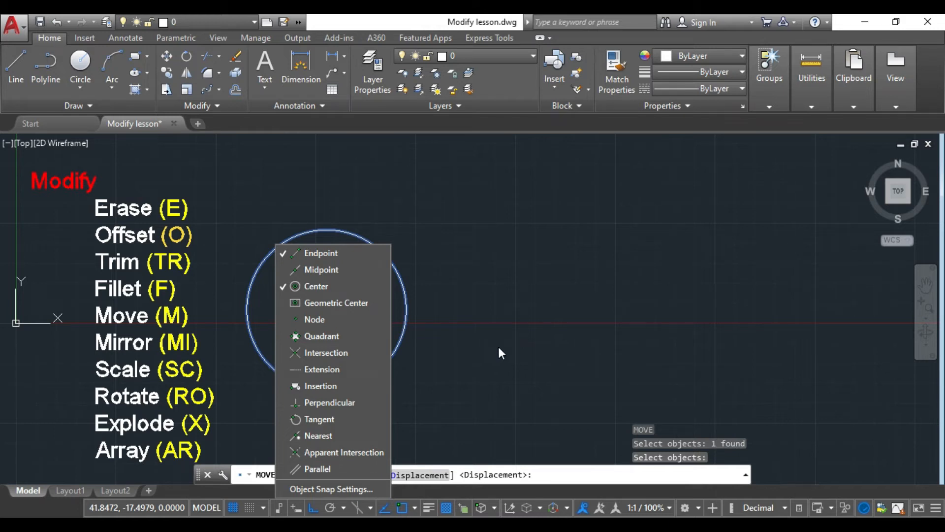
key("Escape")
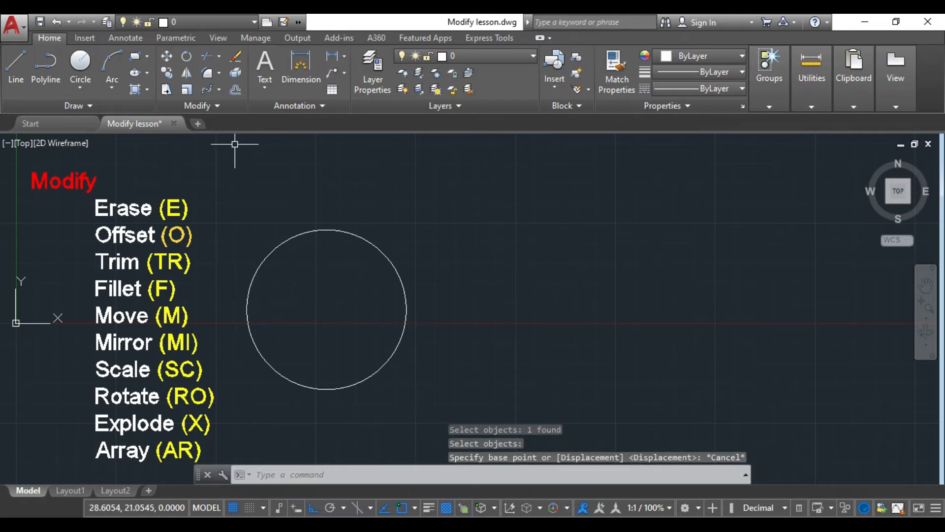
- Move the circle horizontally by a displacement of 20 and select it at its new position
left_click(166, 58)
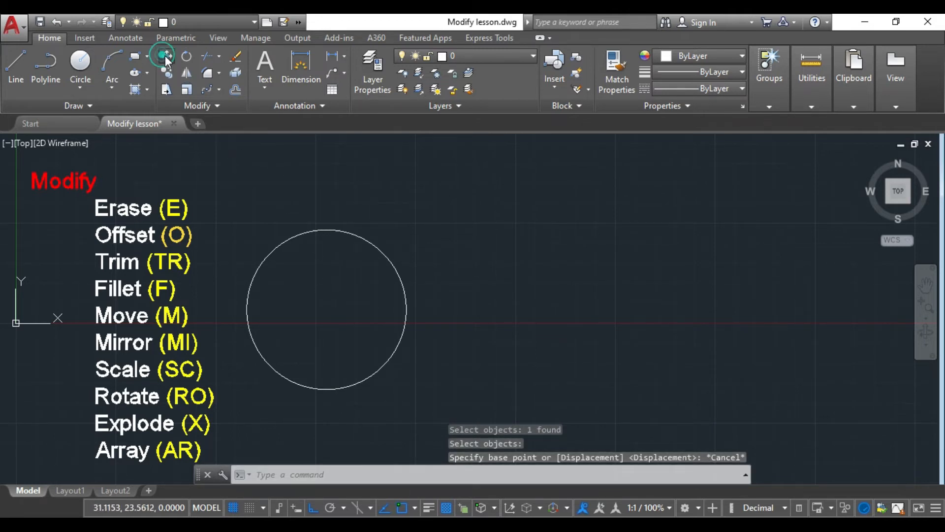
left_click(357, 377)
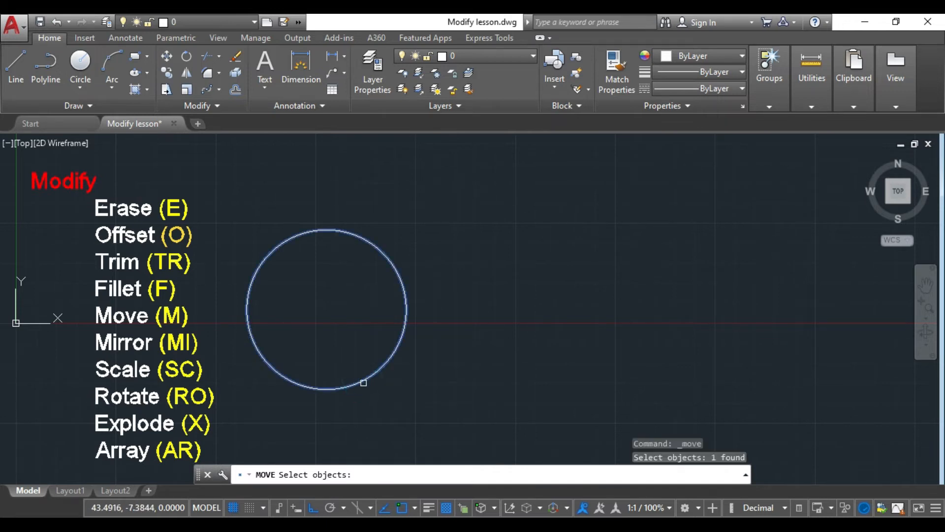
key("Return")
key("Return")
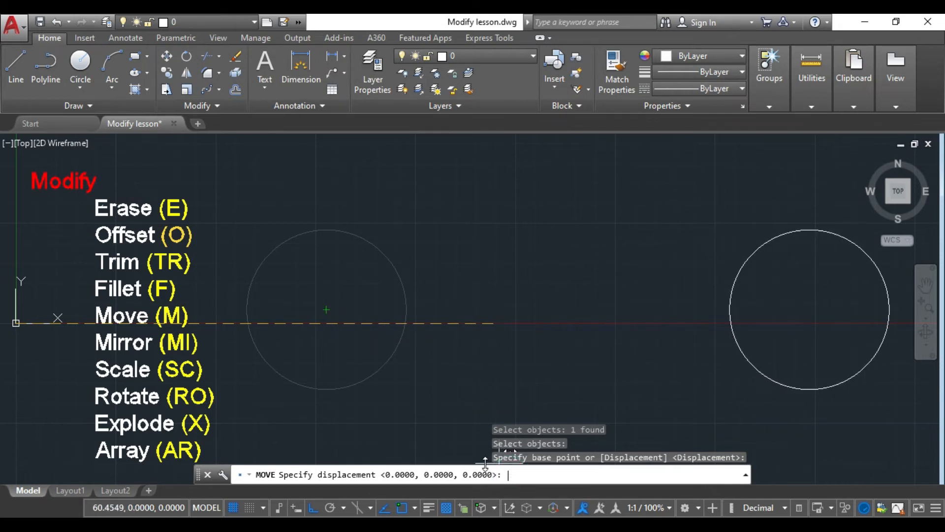
type("20")
key("Return")
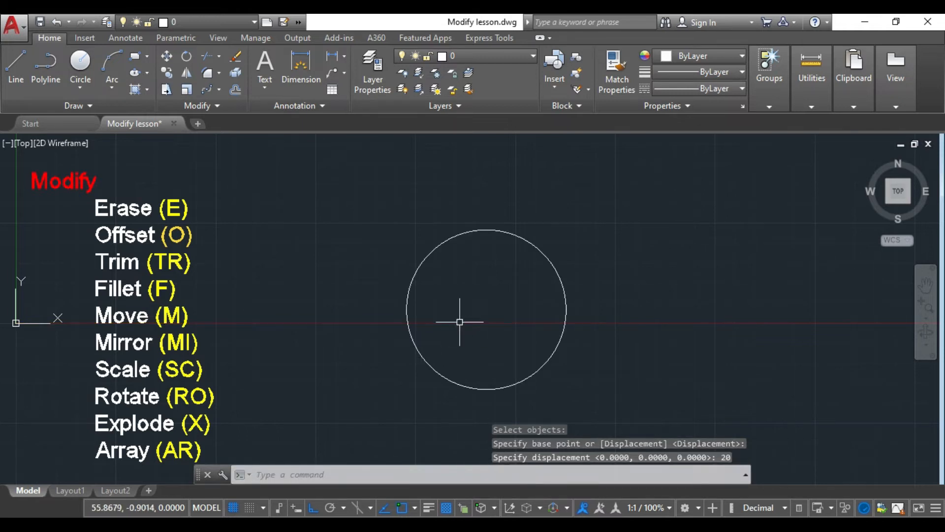
left_click(473, 230)
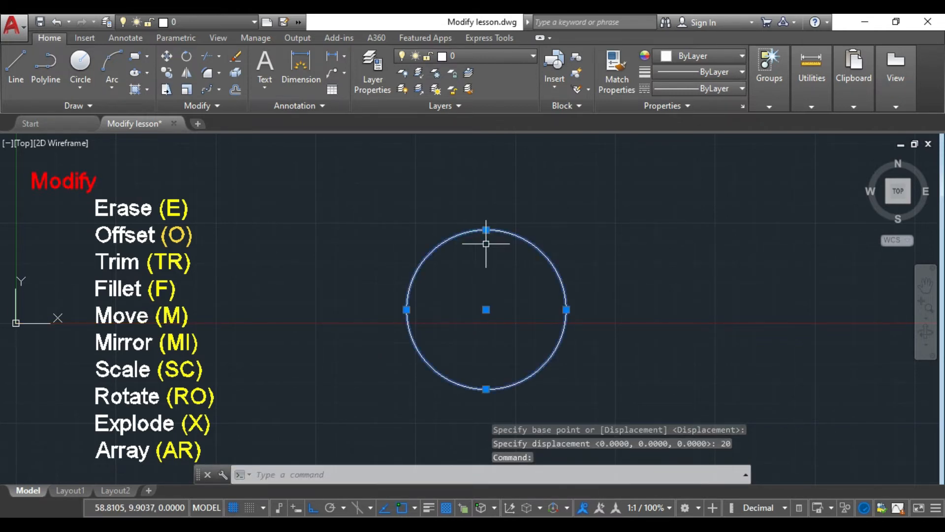
- Undo the circle's move and move it again 20 units horizontally, using its center as the base point
left_click(57, 22)
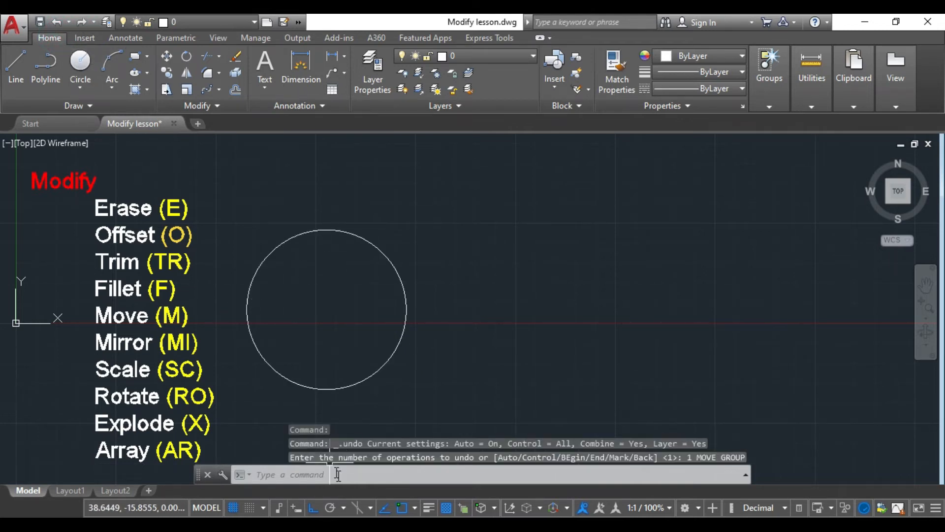
left_click(163, 60)
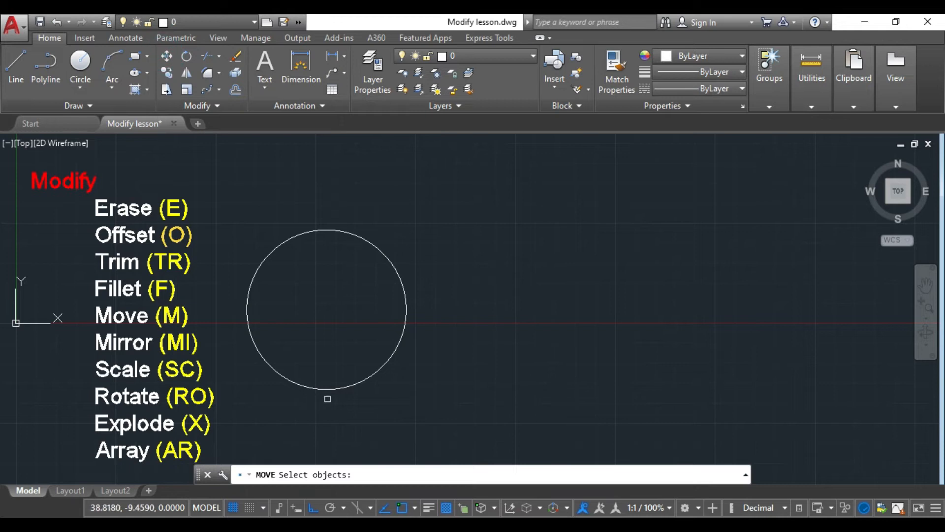
left_click(337, 386)
key("Return")
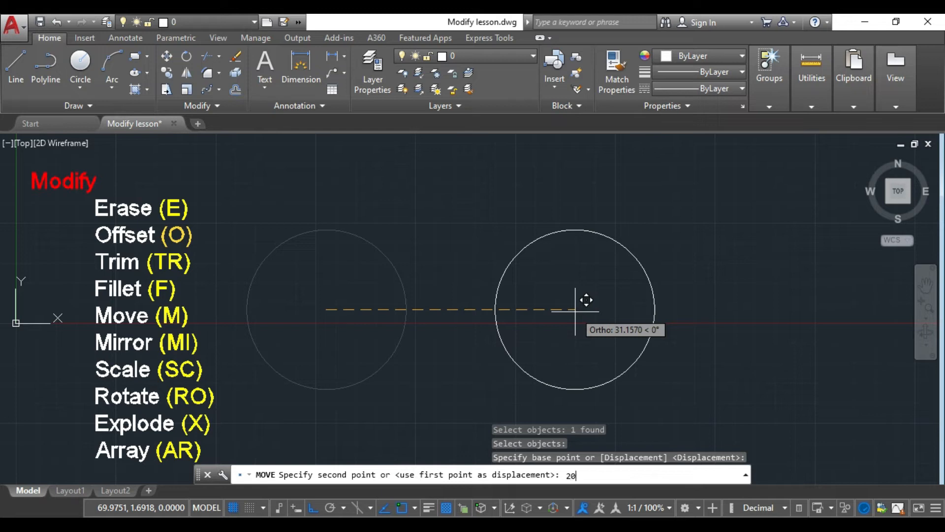
key("Return")
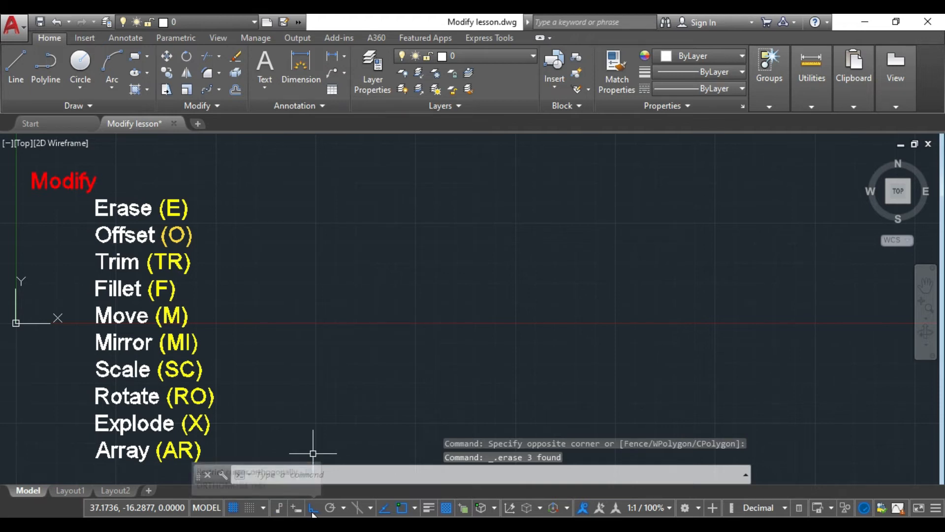
- Draw an open bracket shape with Line: 5 units to the left, 10 down and 5 back to the right
left_click(31, 56)
left_click(18, 58)
left_click(563, 213)
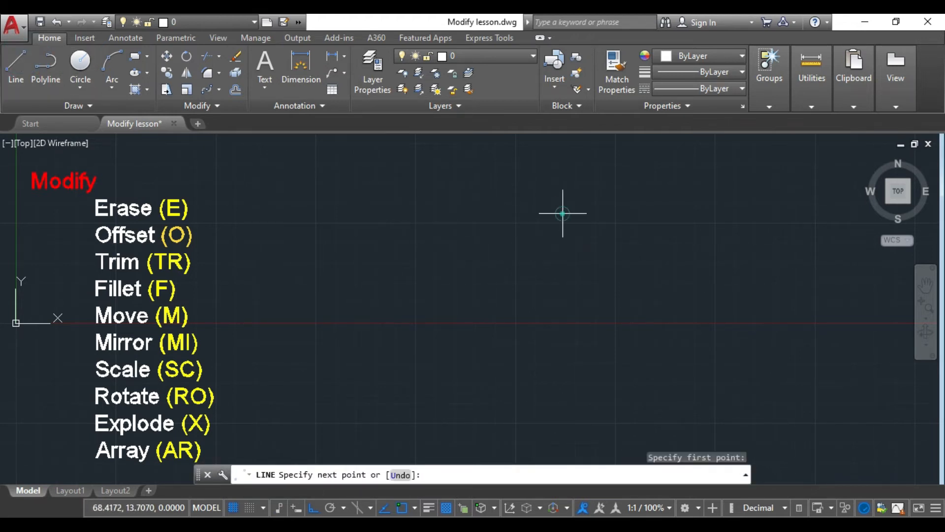
type("5")
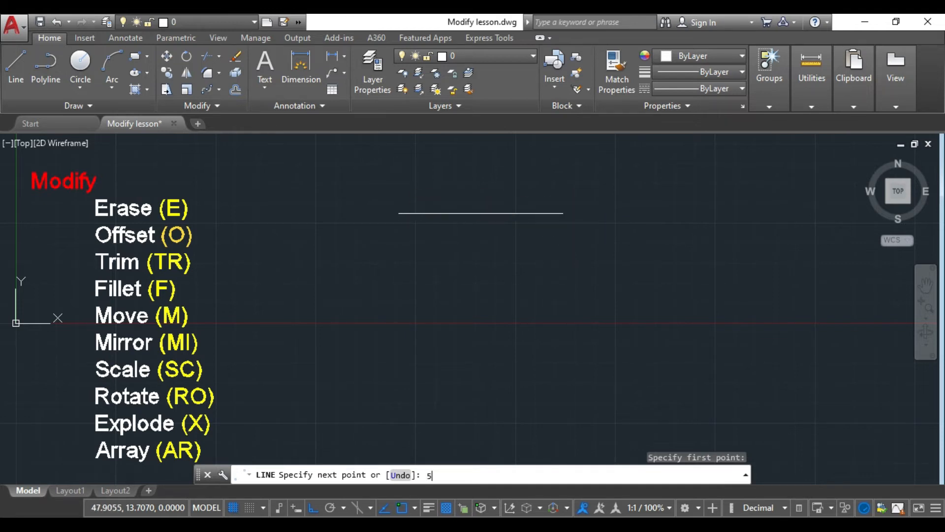
key("Return")
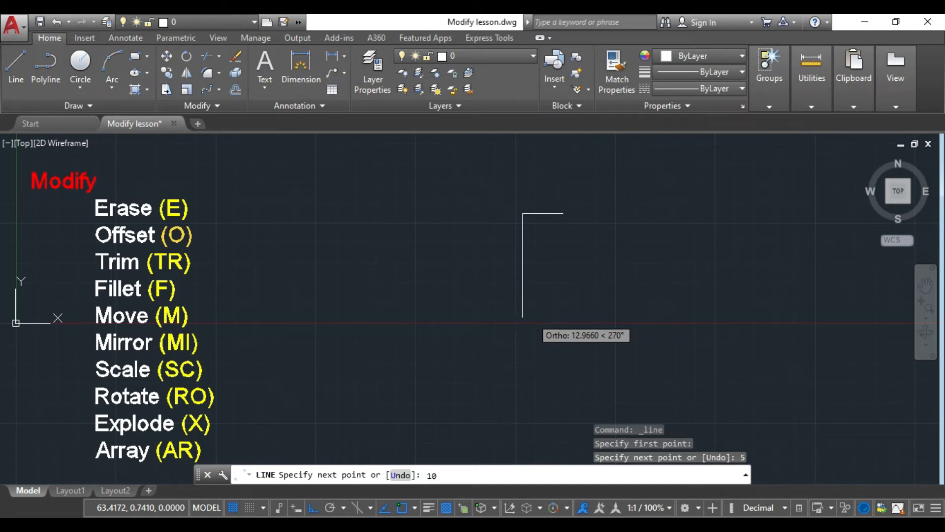
key("Return")
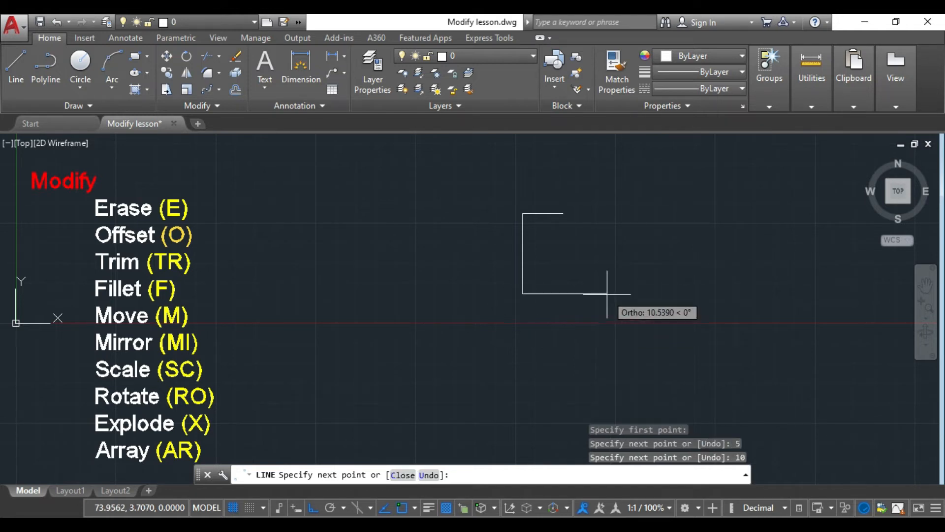
type("5")
key("Return")
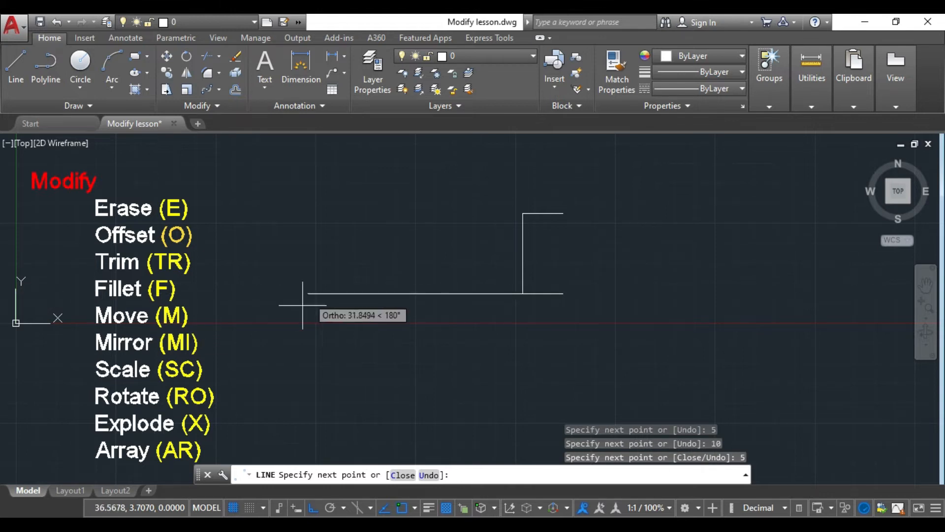
key("Escape")
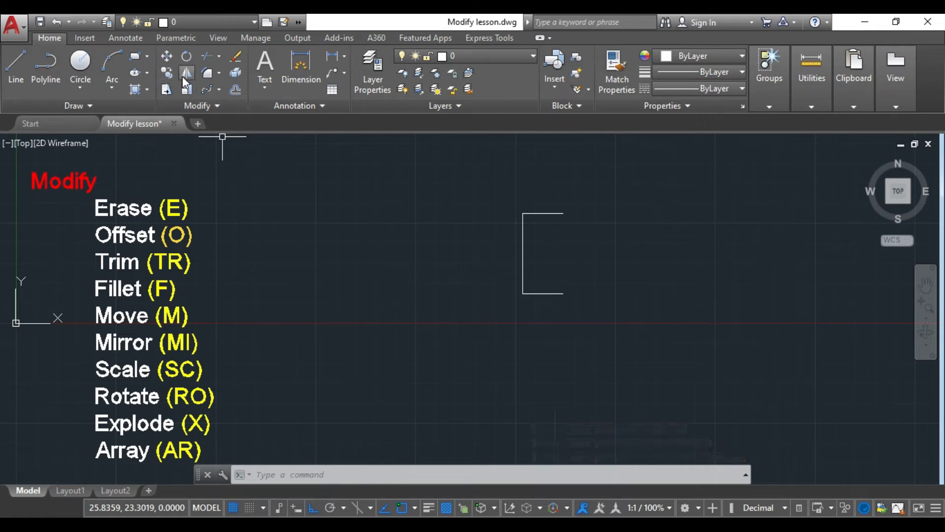
- Mirror the three bracket lines about the vertical line through their open ends, keeping the source objects
left_click(271, 473)
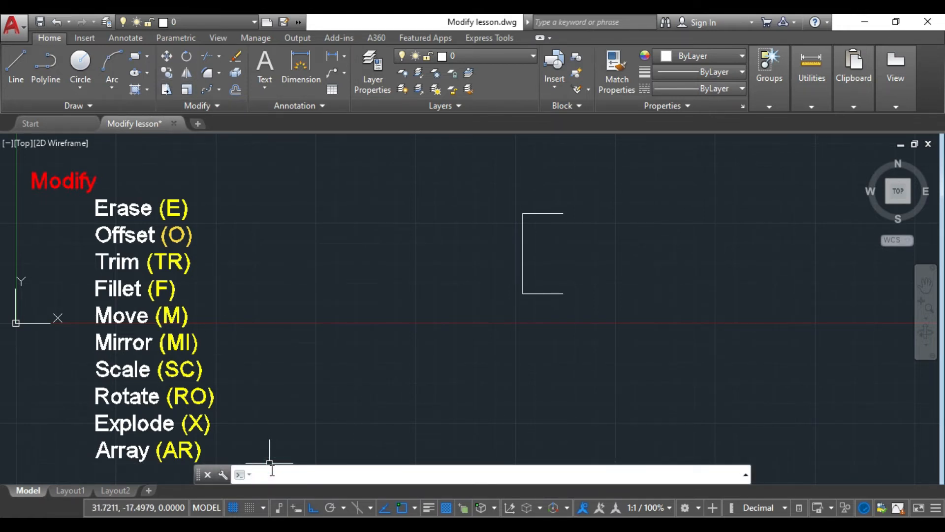
type("mi")
key("Return")
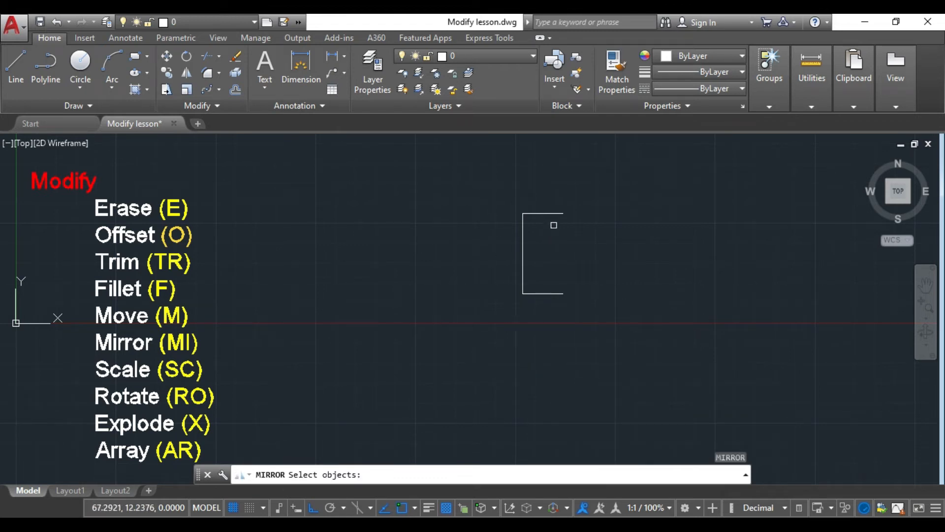
left_click(467, 172)
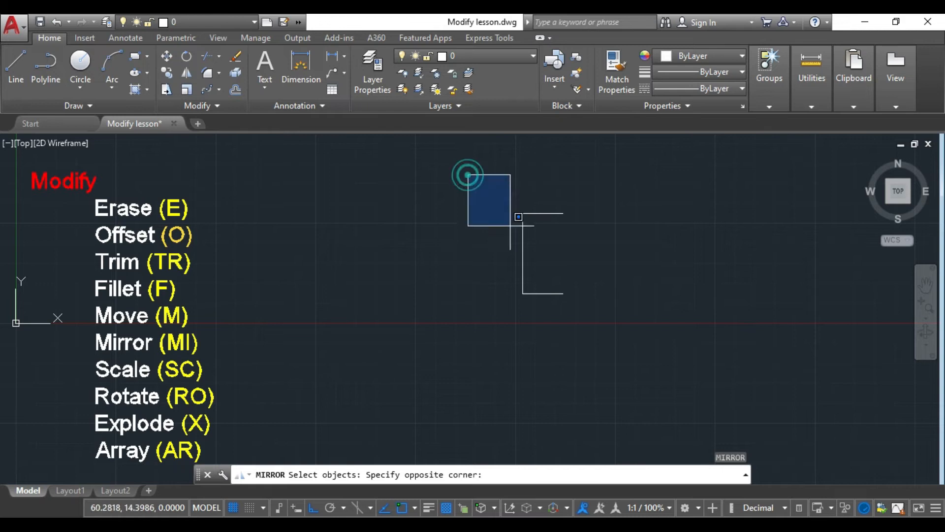
left_click(617, 343)
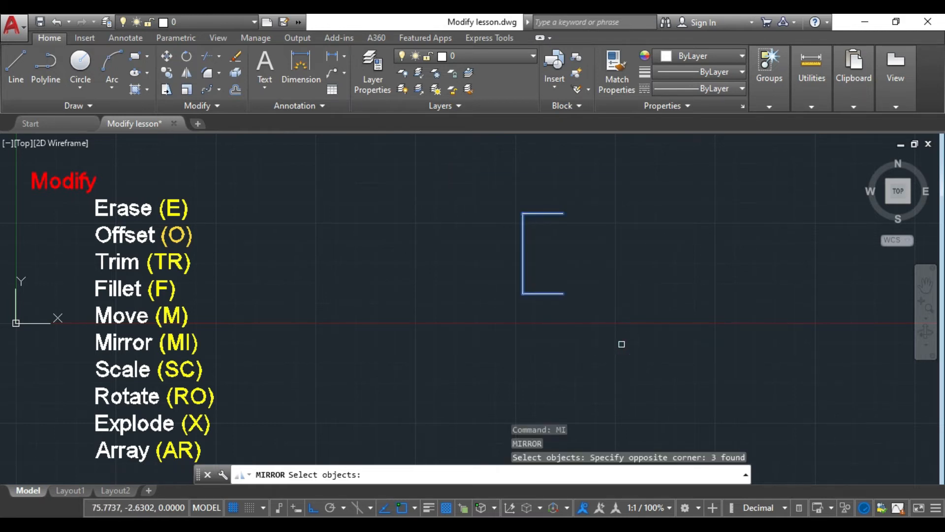
key("Return")
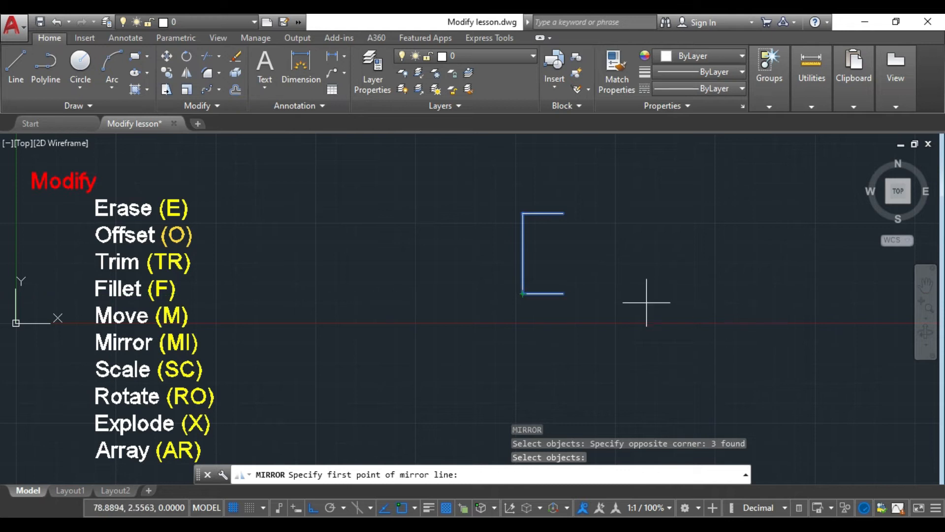
left_click(563, 213)
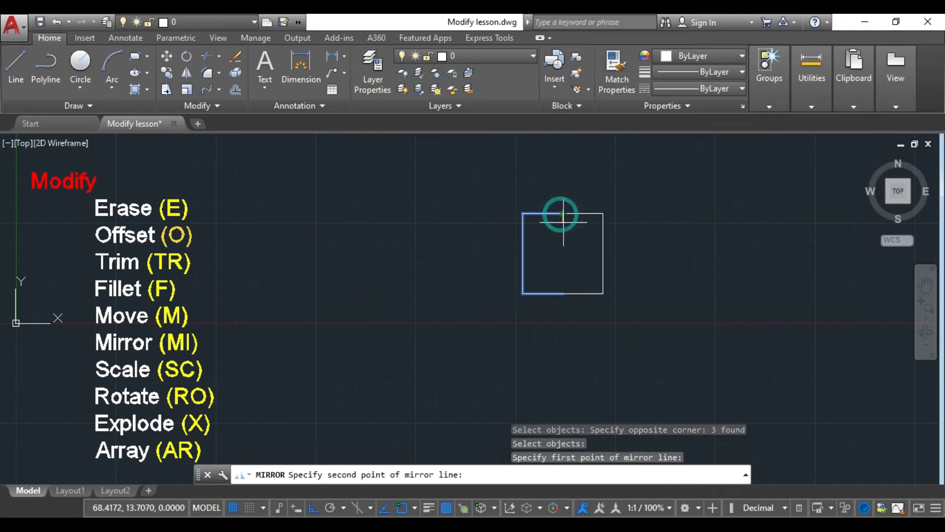
left_click(562, 293)
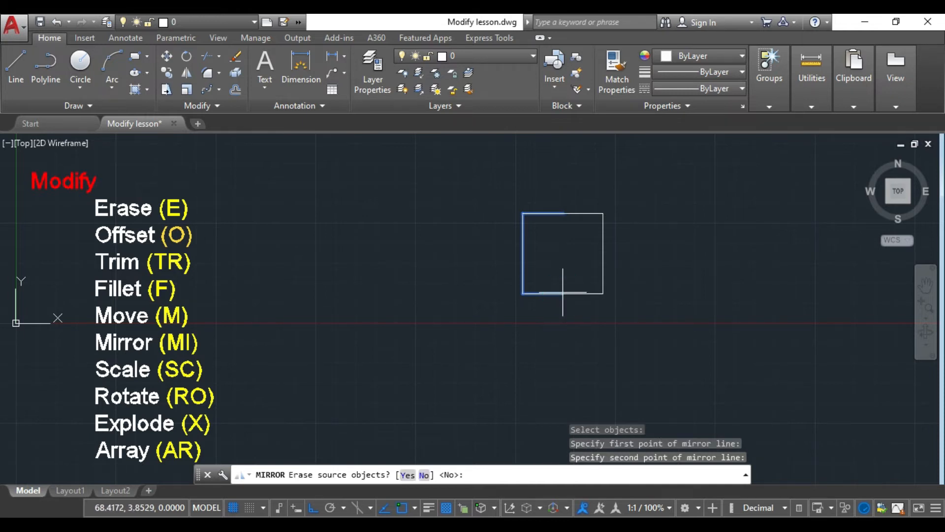
key("Return")
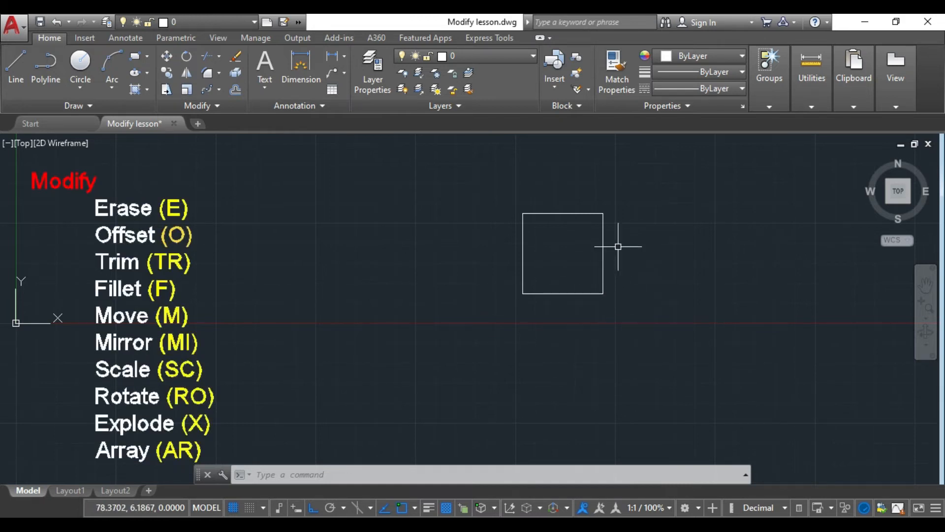
- Join all the lines of the square into a single polyline
left_click(477, 180)
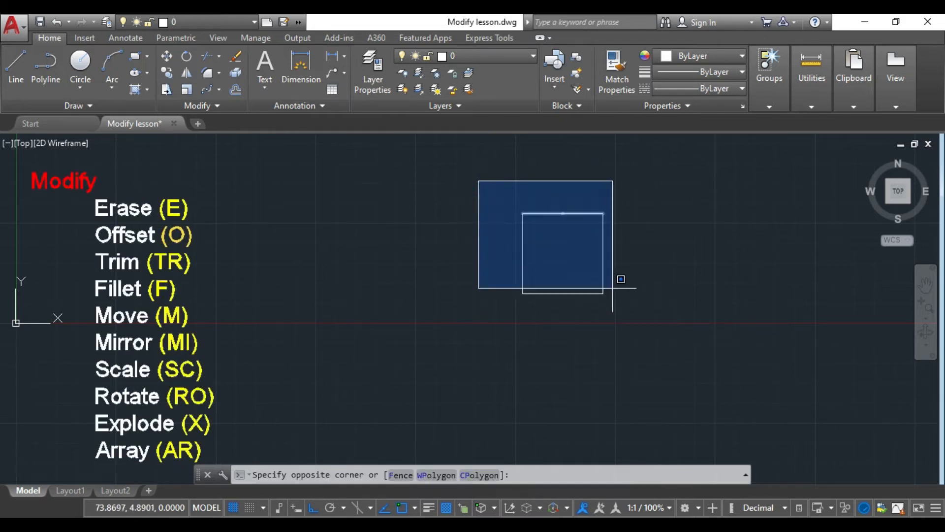
left_click(655, 303)
type("join")
key("Return")
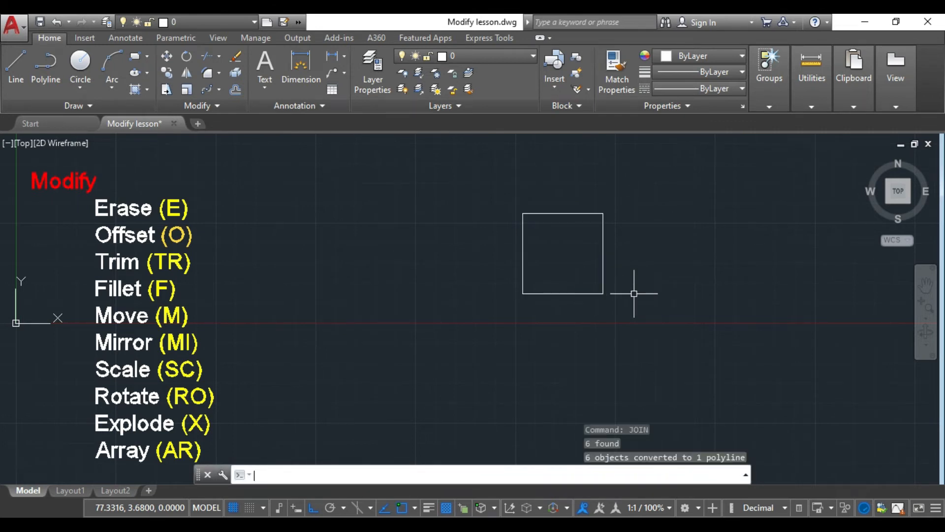
- Move the joined square straight down across the X axis, using its lower-left corner as the base point
left_click(567, 215)
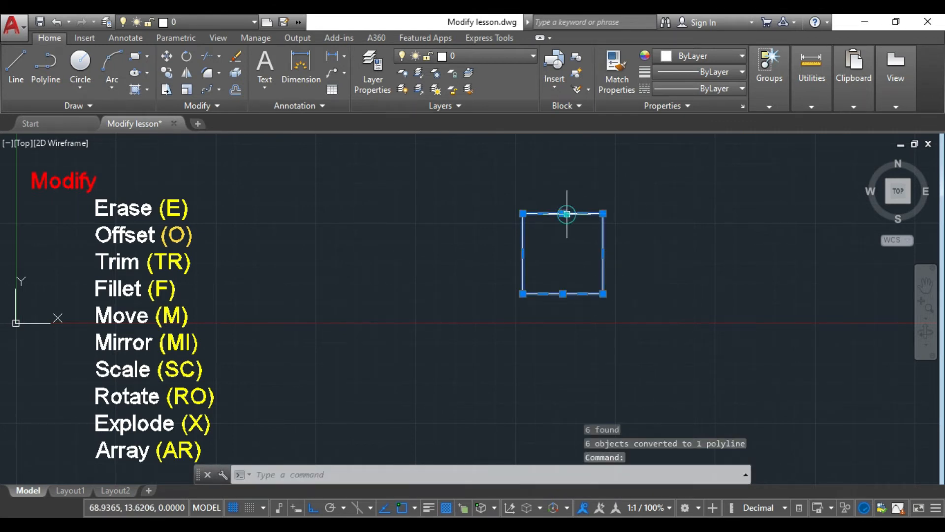
left_click(523, 293)
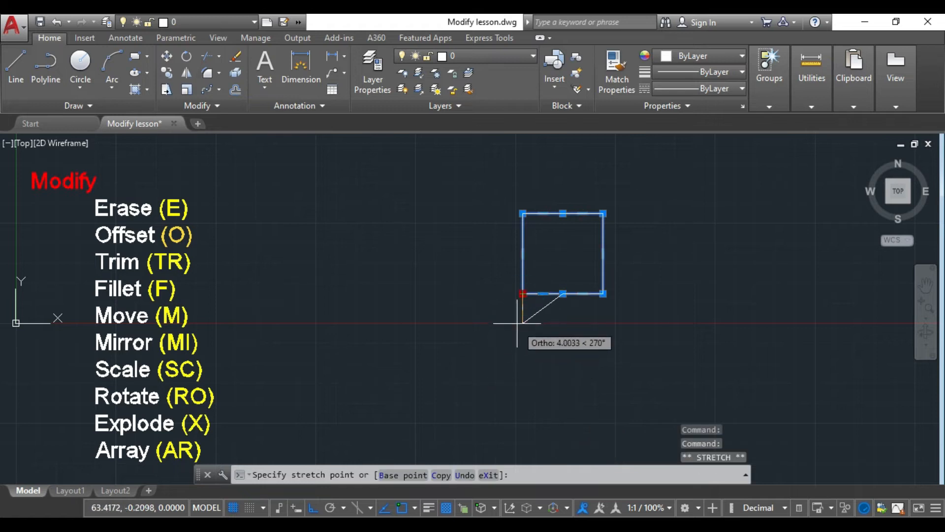
key("Escape")
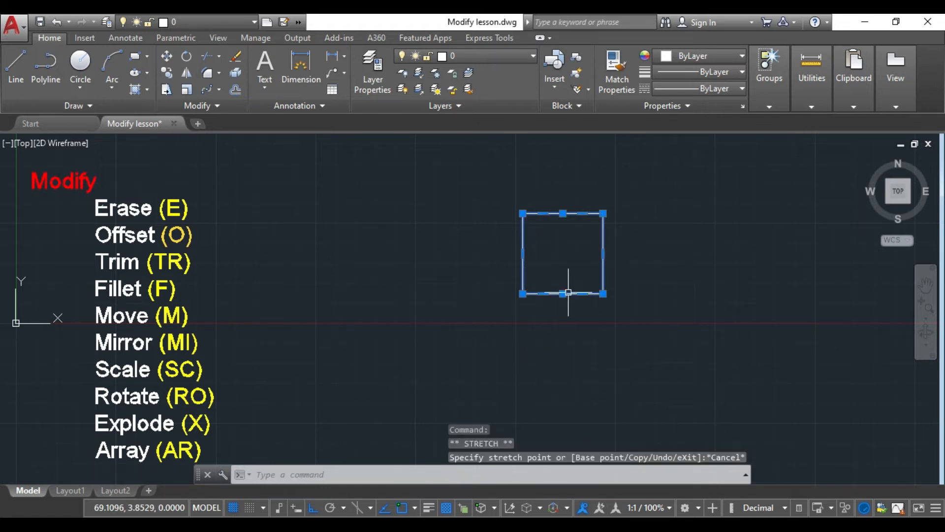
left_click(167, 55)
left_click(523, 294)
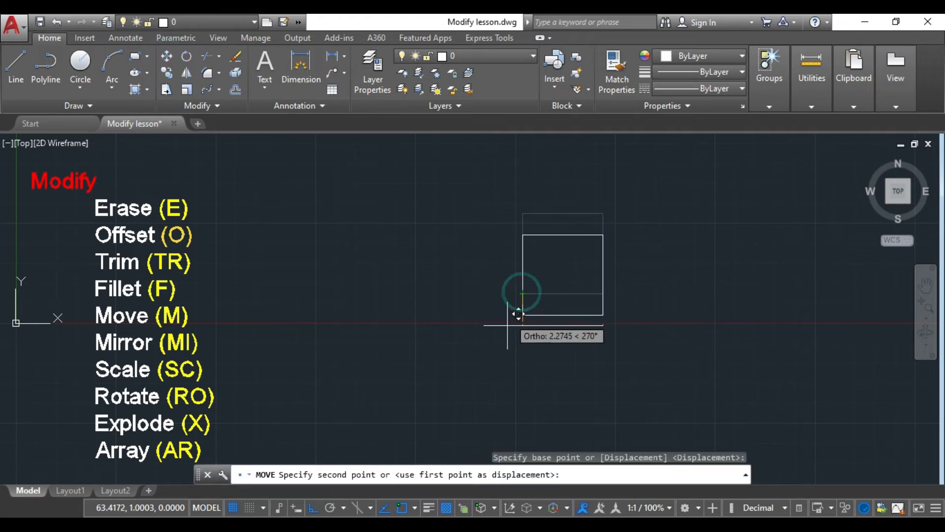
left_click(476, 368)
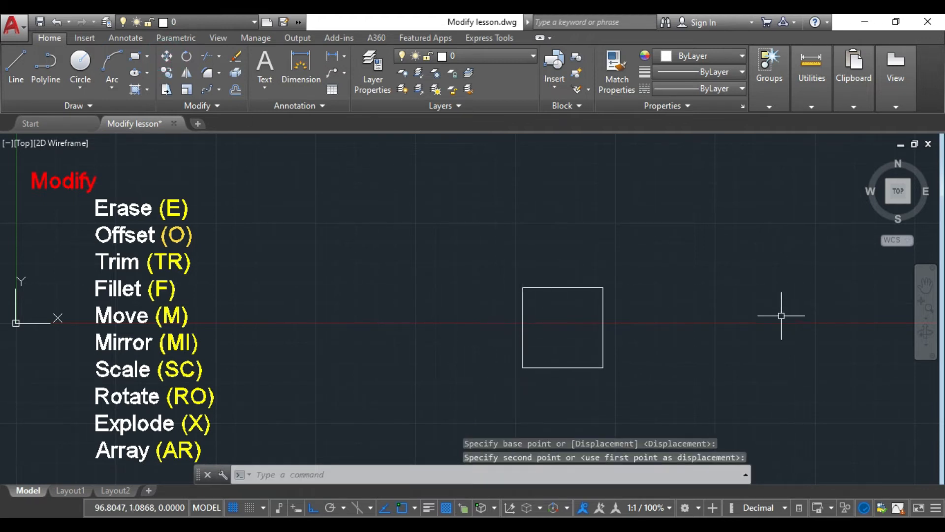
key("Escape")
key("Escape")
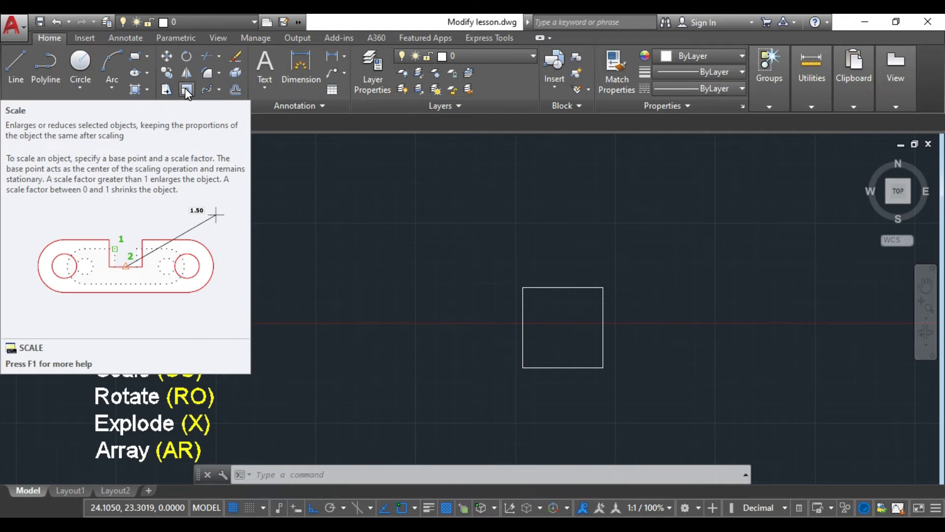
- Scale the square by a factor of 2 from its lower-right corner
key("Escape")
key("Escape")
key("Escape")
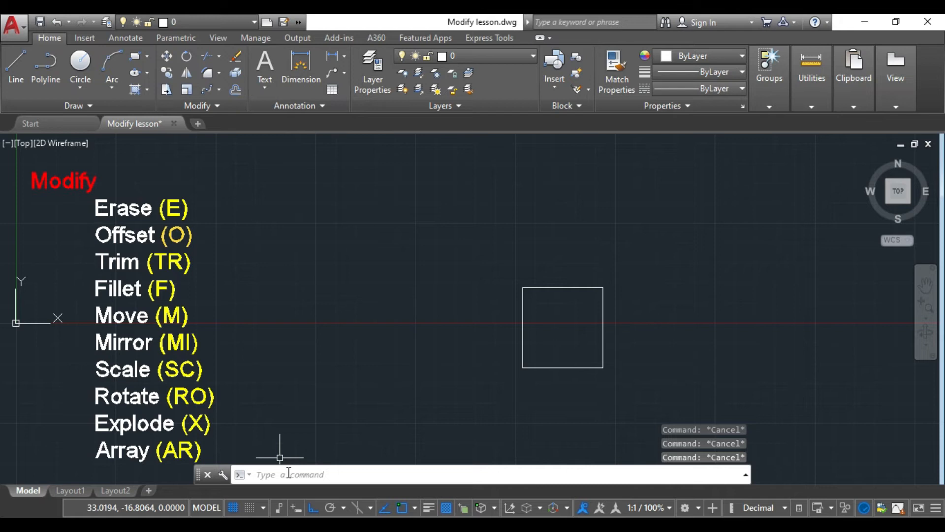
left_click(186, 90)
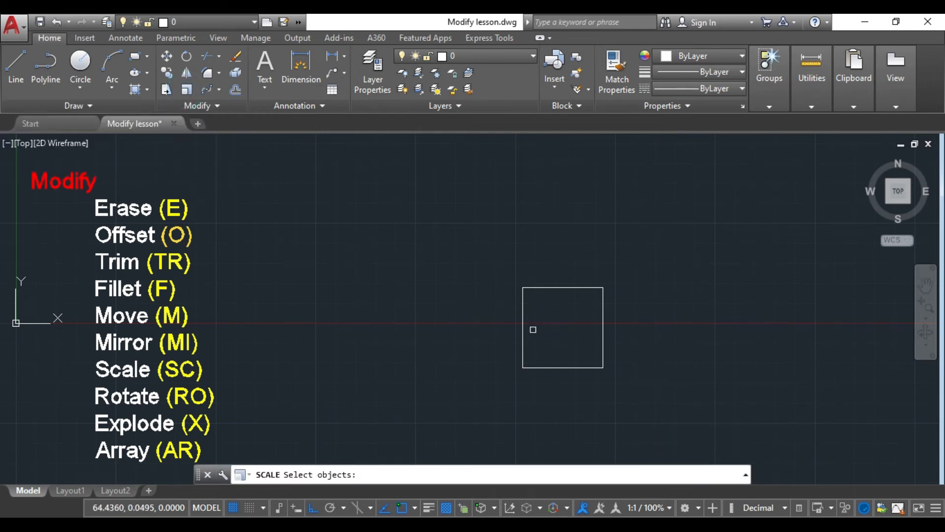
left_click(549, 367)
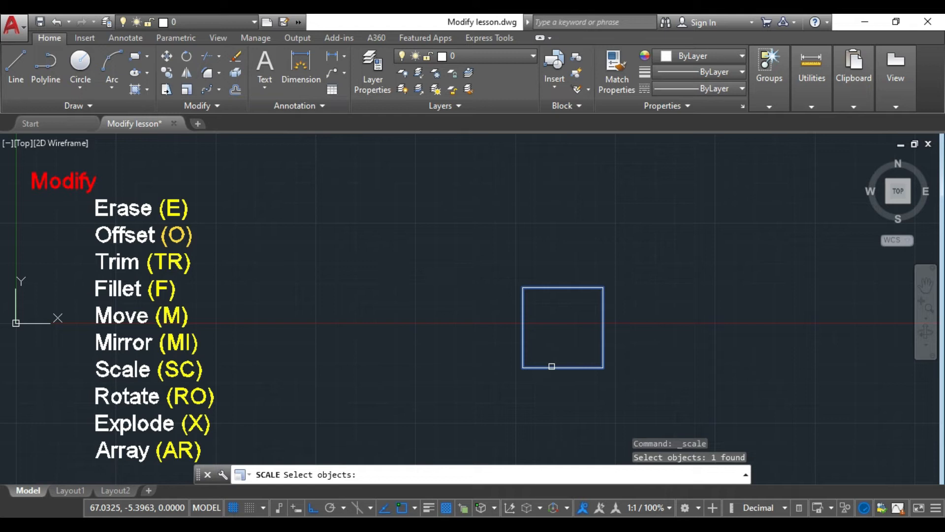
key("Return")
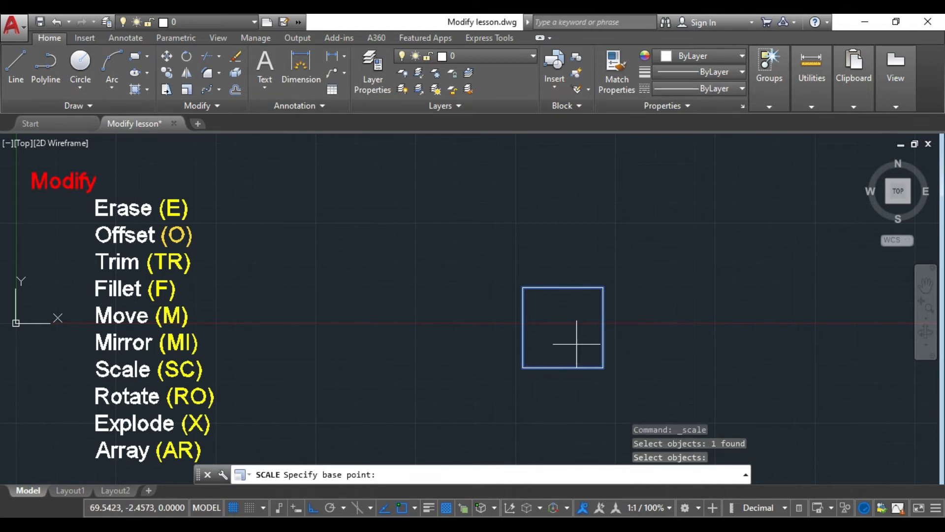
left_click(602, 367)
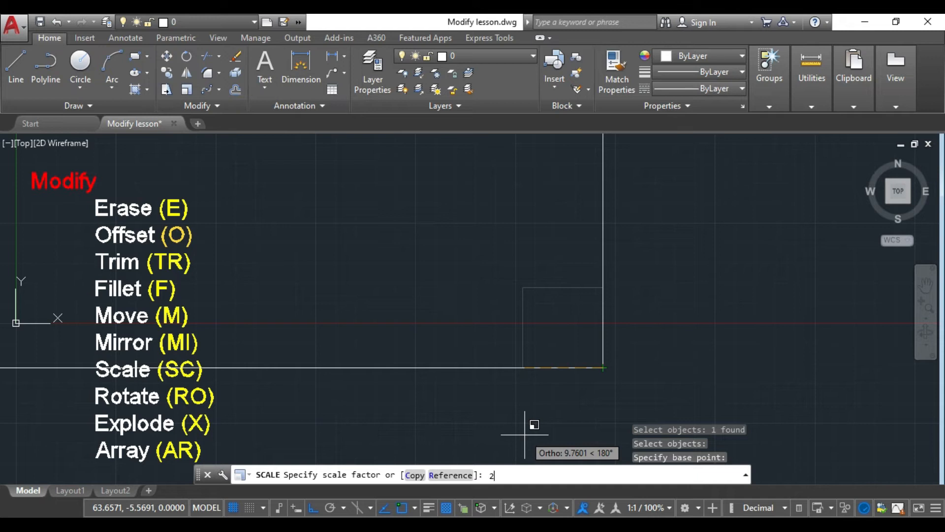
key("Return")
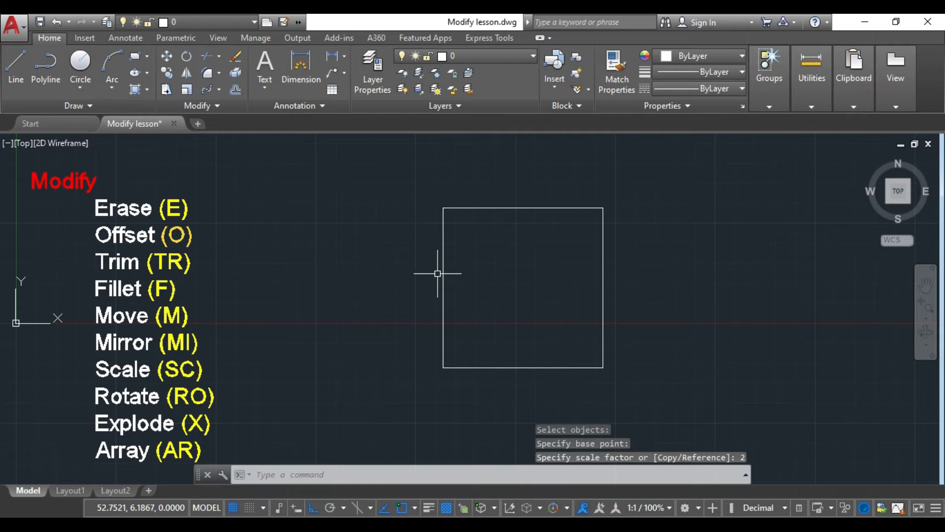
- Scale the square by a factor of .5 from its lower-right corner
key("Return")
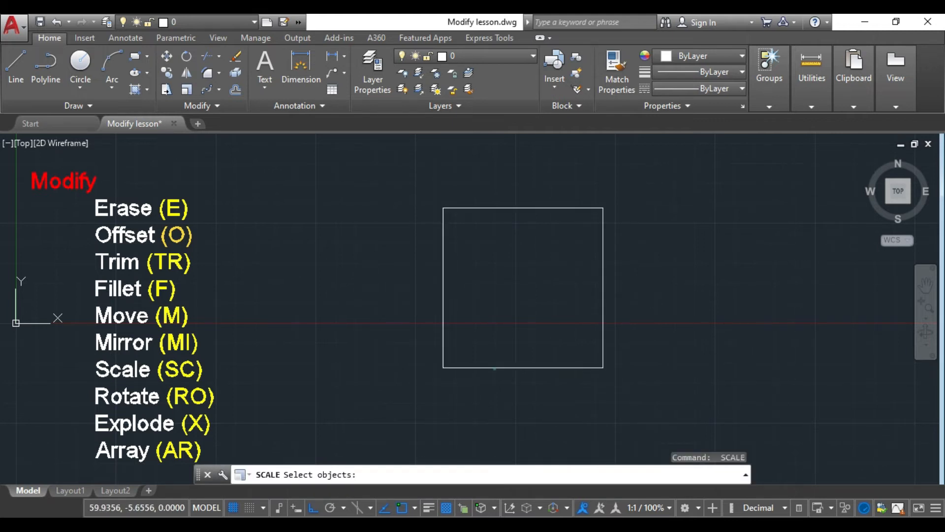
left_click(486, 365)
key("Return")
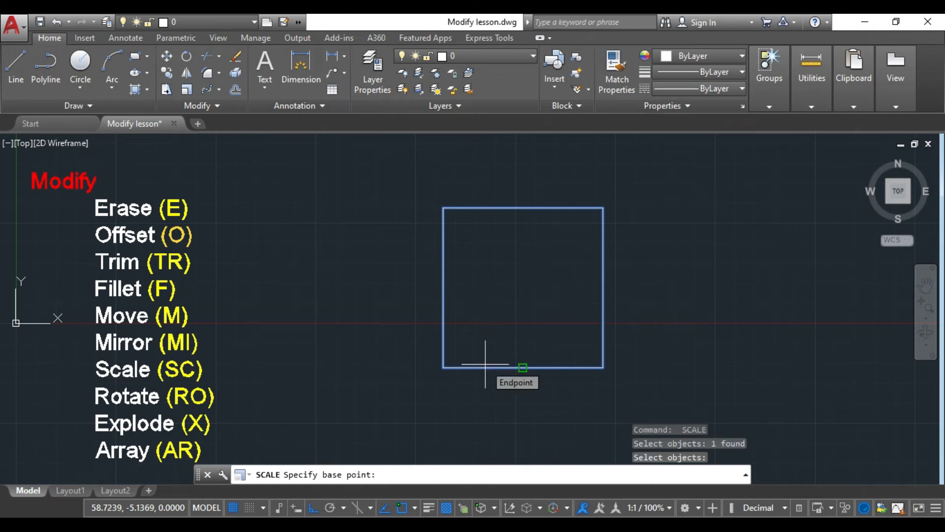
left_click(602, 368)
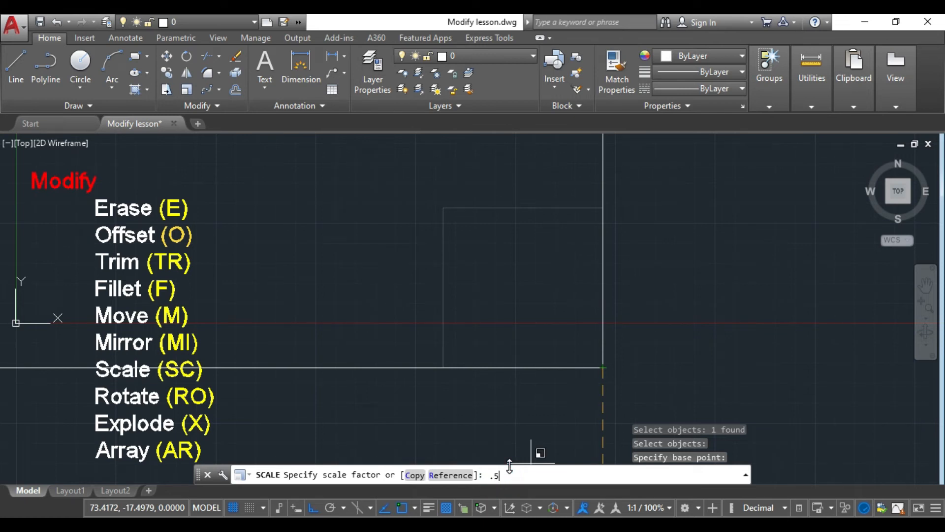
type(".5")
key("Return")
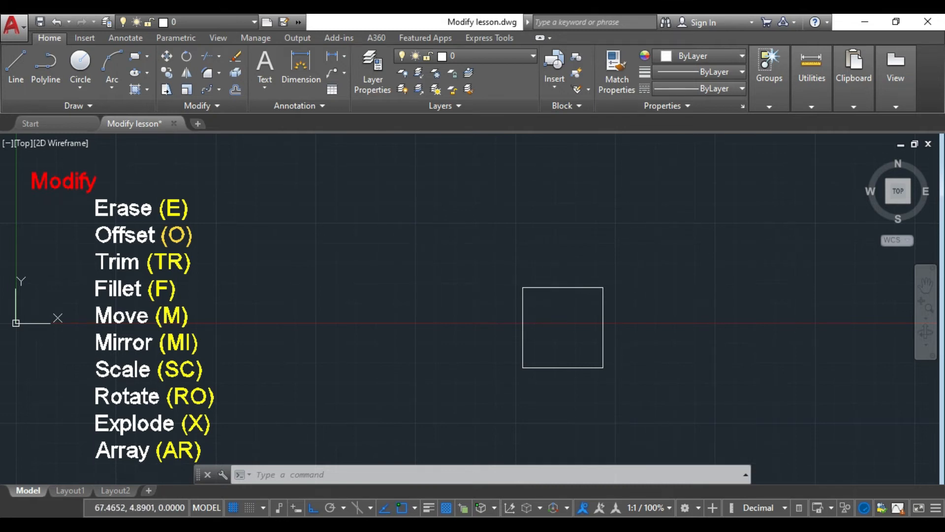
key("Escape")
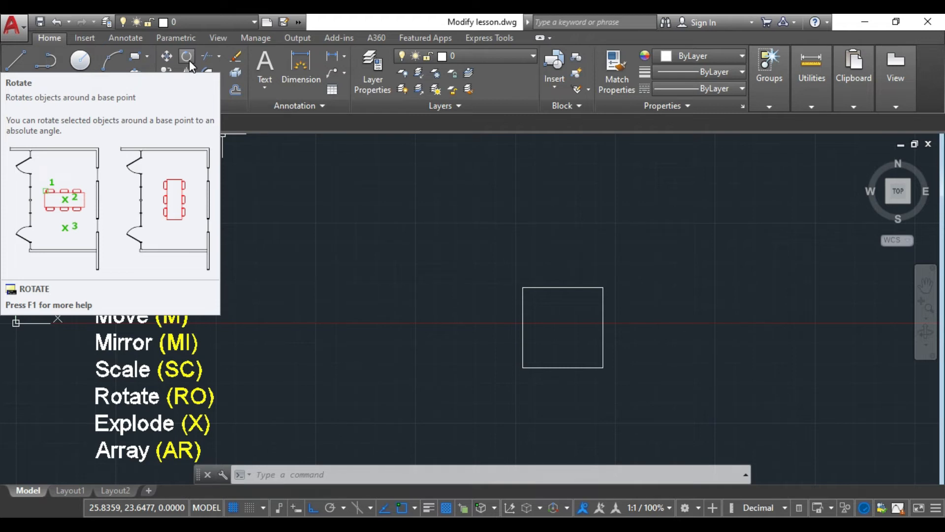
key("Escape")
key("Escape")
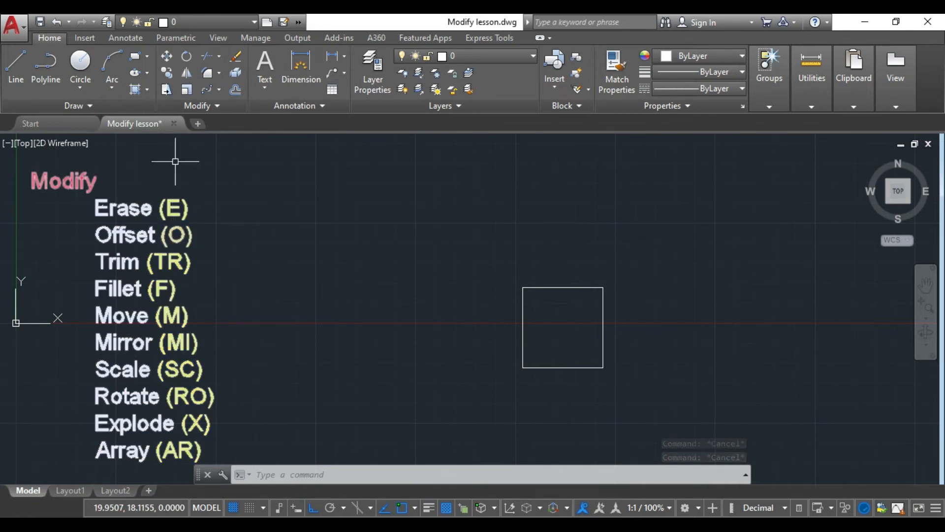
- Rotate the square by 45 degrees about its lower-right corner
left_click(189, 55)
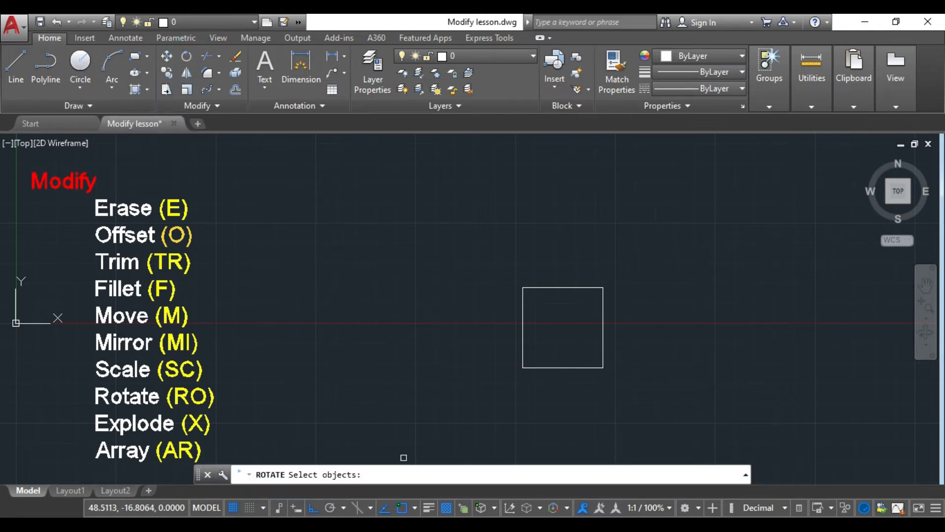
left_click(585, 366)
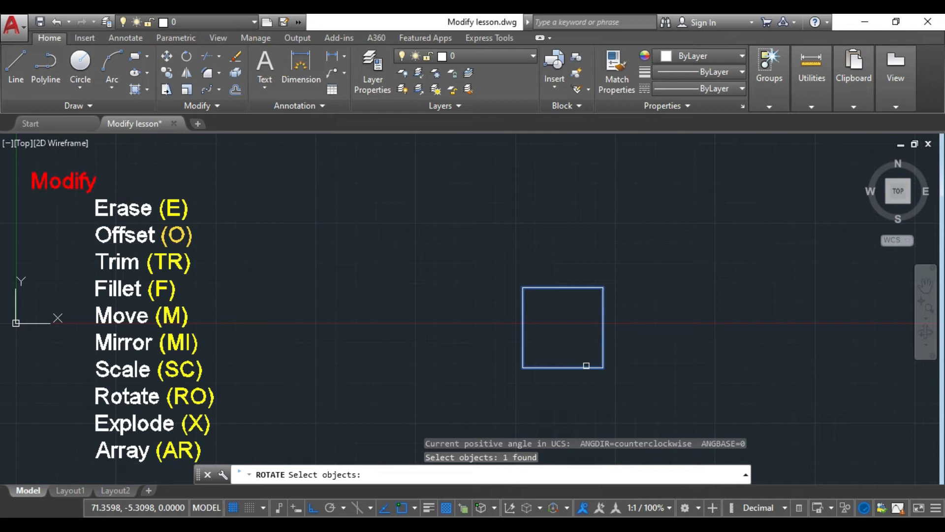
key("Return")
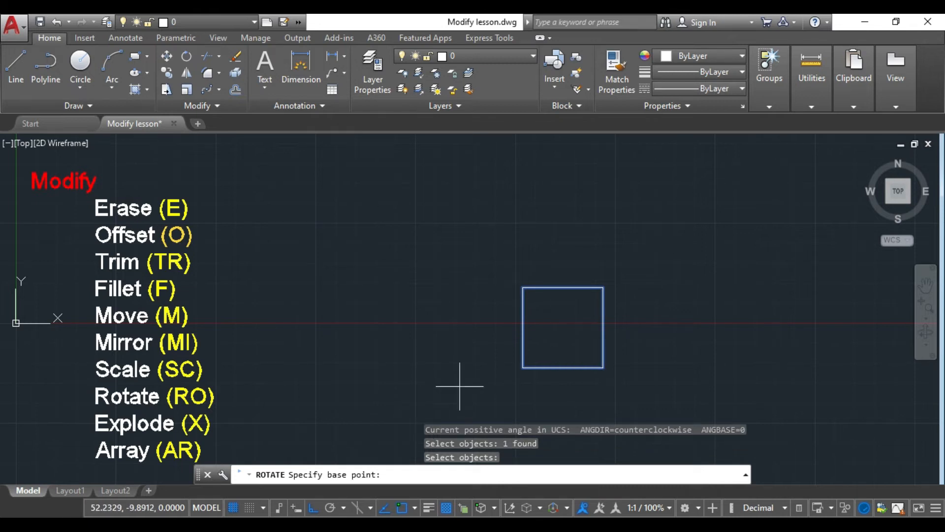
left_click(602, 368)
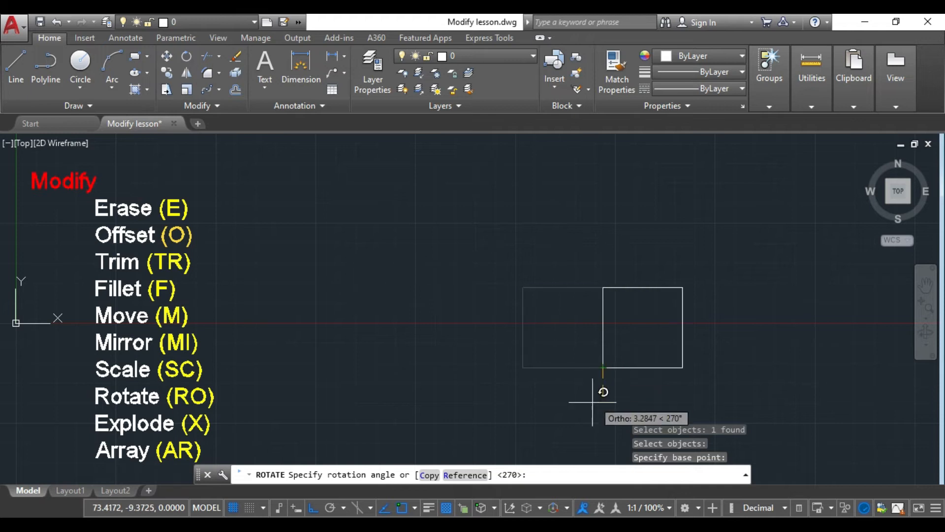
left_click(542, 475)
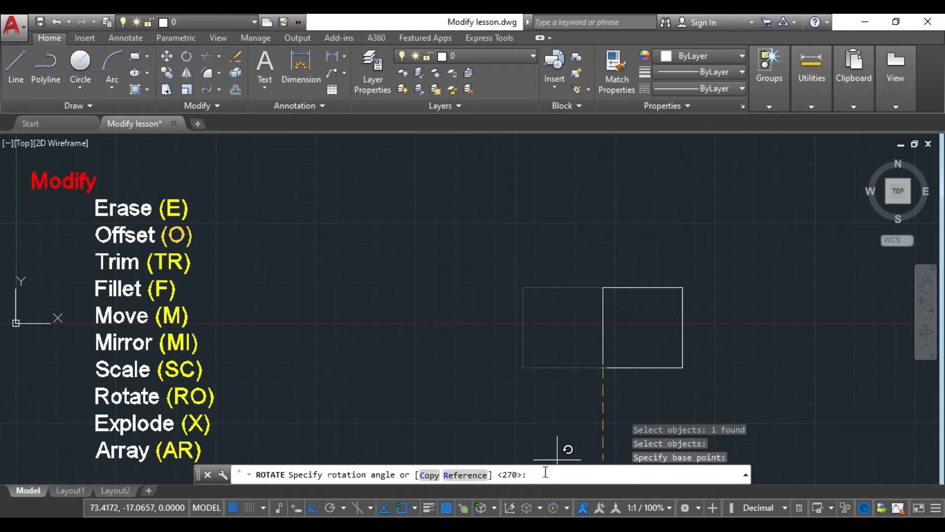
key("Return")
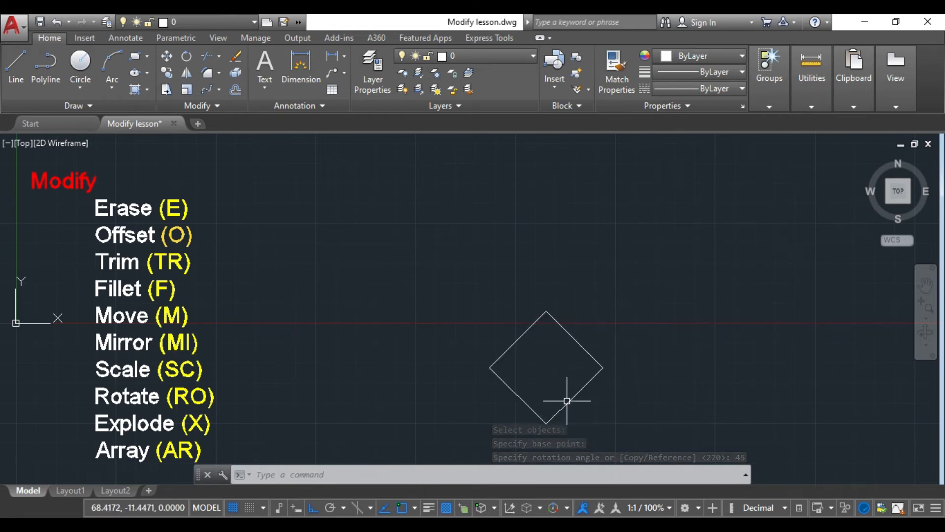
key("Escape")
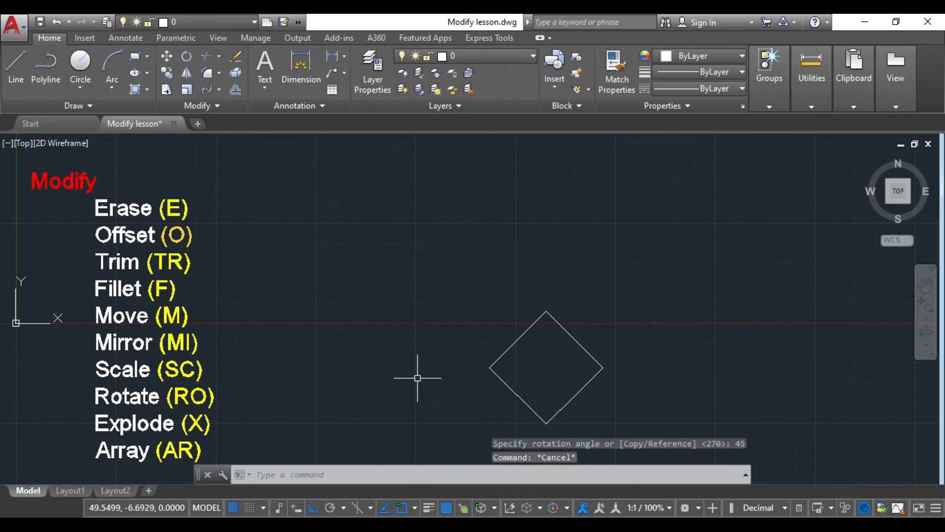
- Explode the rotated square's polyline into individual line segments
middle_click_drag(635, 394, 627, 345)
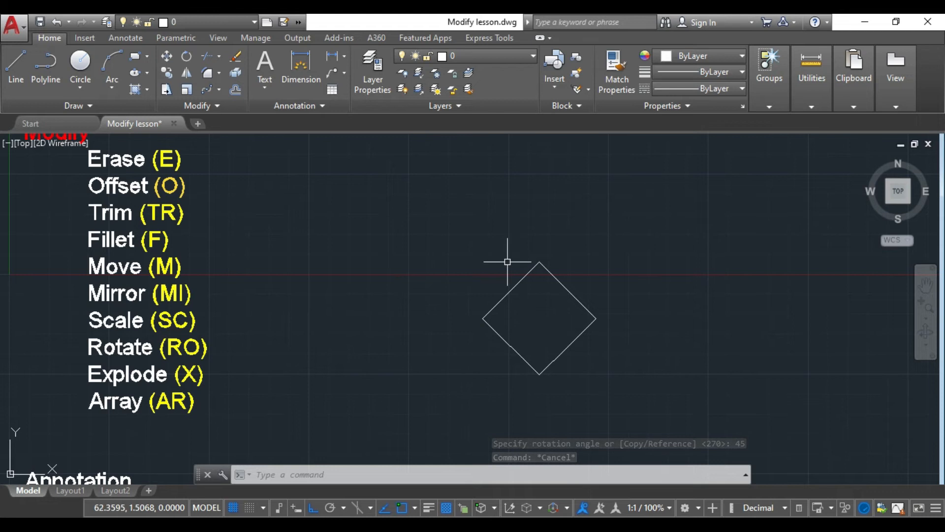
middle_click_drag(506, 261, 507, 270)
left_click(568, 298)
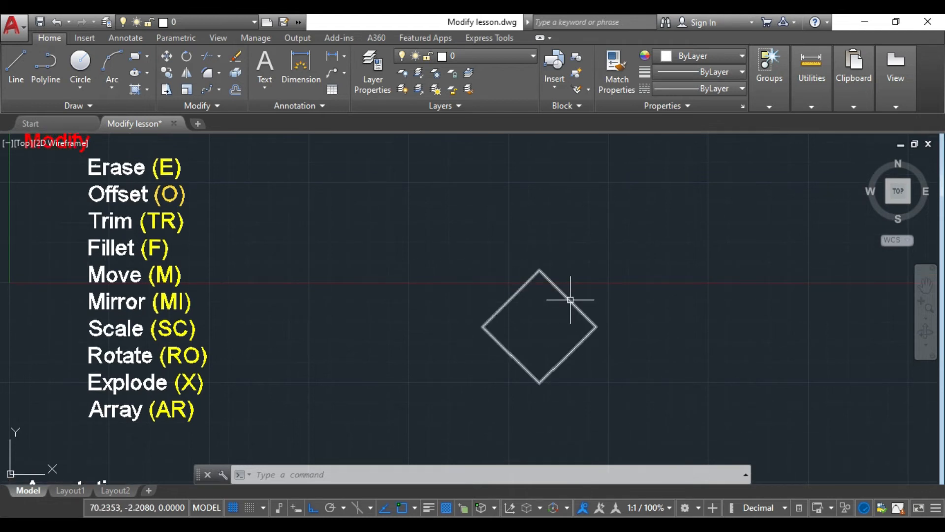
mouse_move(568, 298)
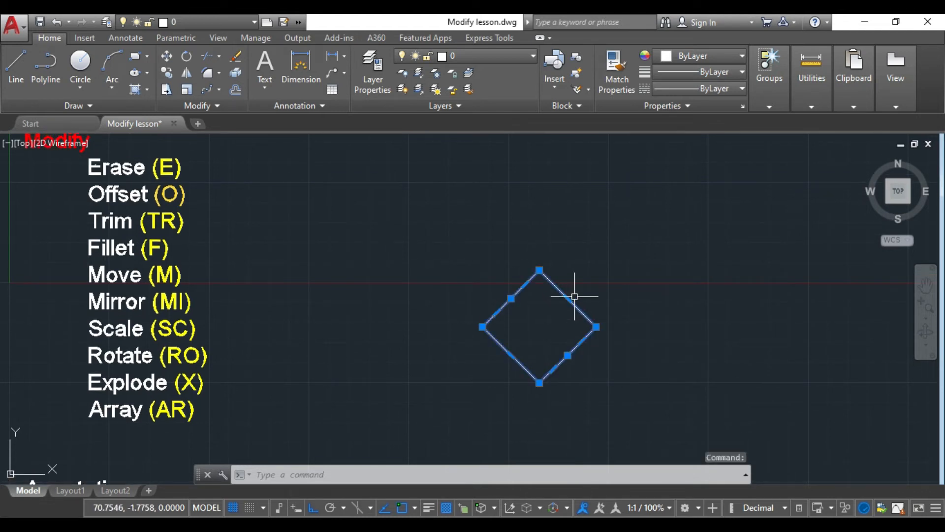
key("Escape")
key("Escape")
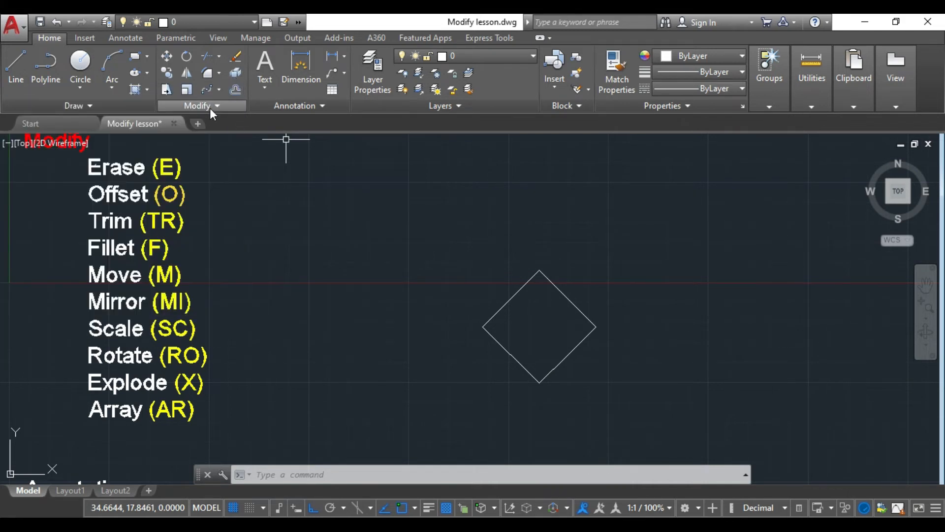
left_click(236, 75)
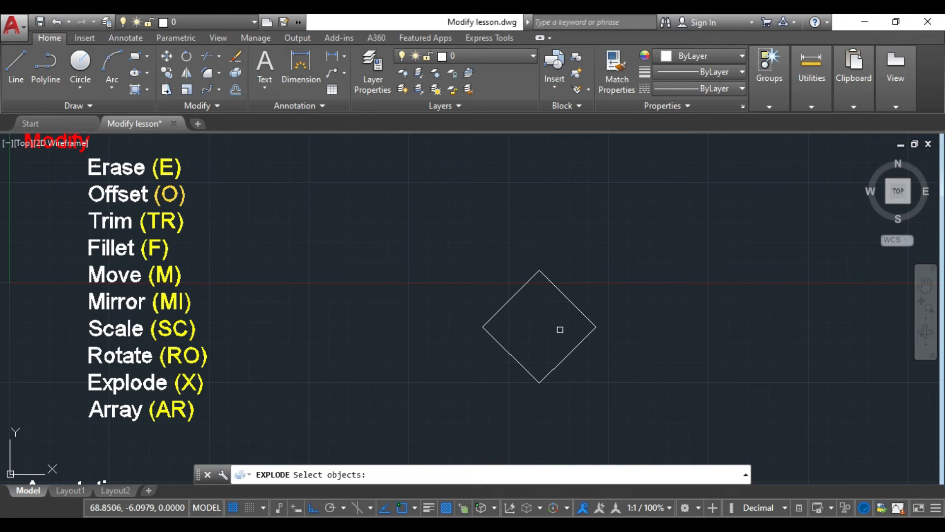
left_click(570, 302)
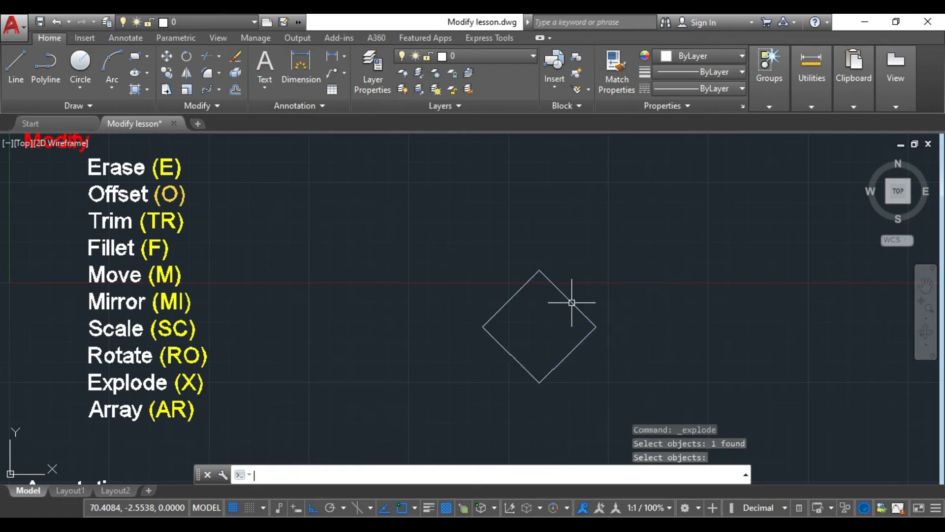
key("Return")
- Select the exploded square's segments one by one to check that they are separate objects, and clear the selection
left_click(564, 296)
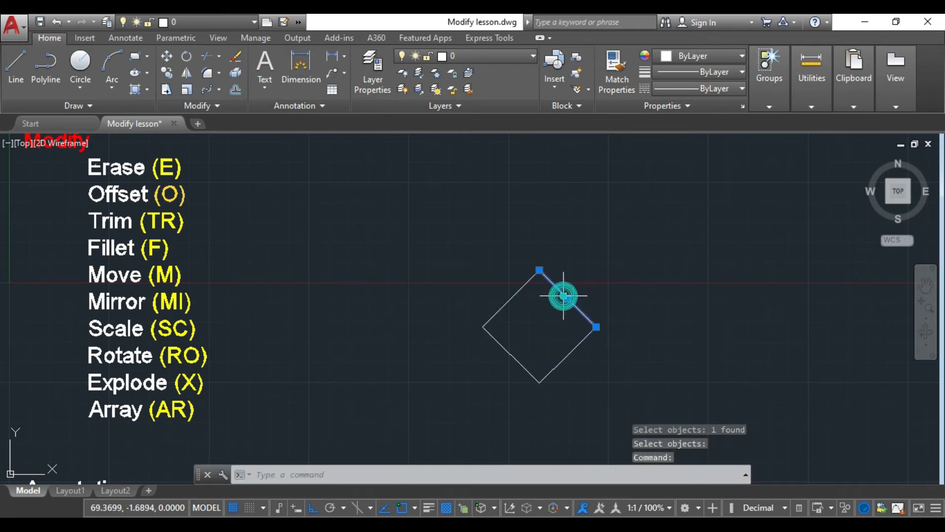
left_click(522, 287)
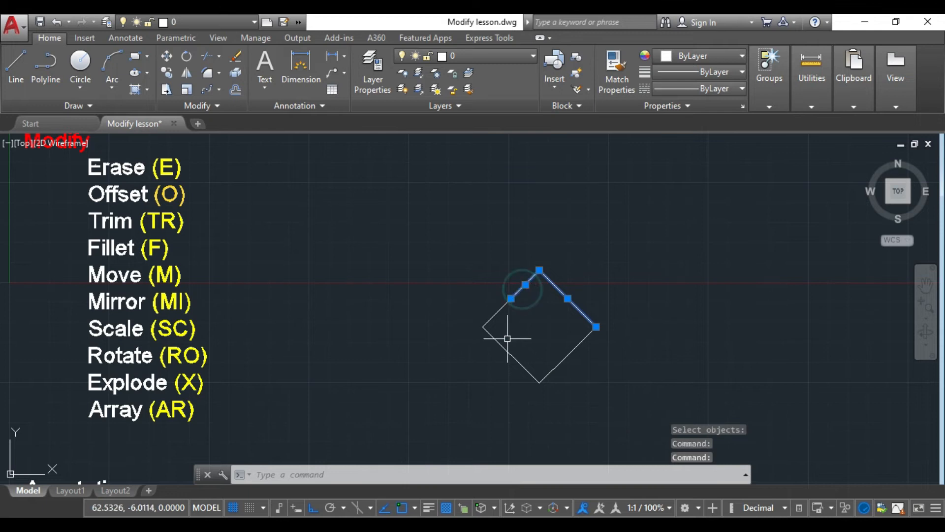
left_click(498, 312)
left_click(502, 347)
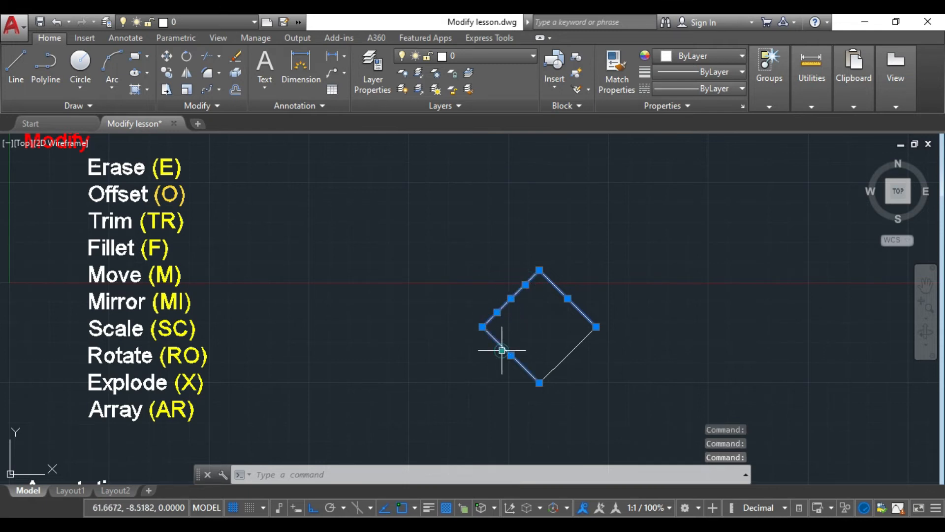
left_click(555, 362)
left_click(582, 340)
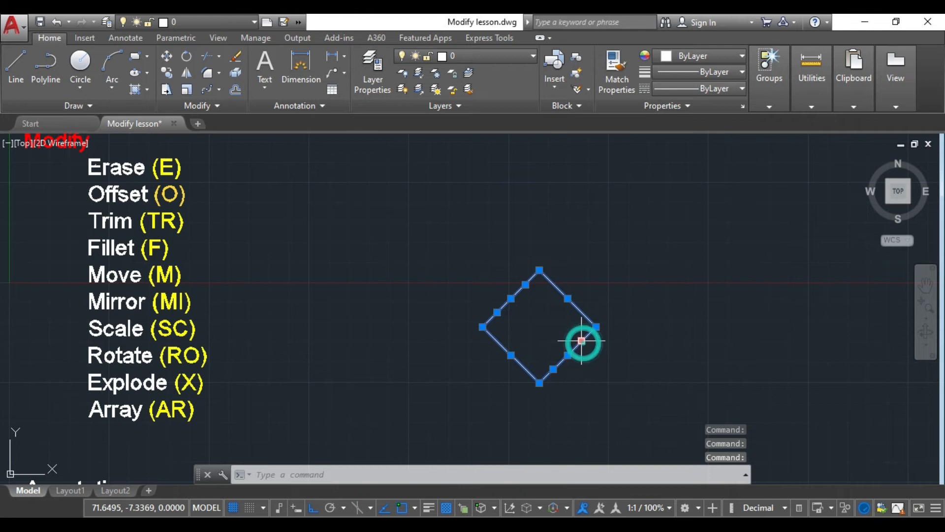
key("Escape")
key("Escape")
- Erase the upper-right line of the rotated square, followed by all of its remaining segments
left_click(570, 301)
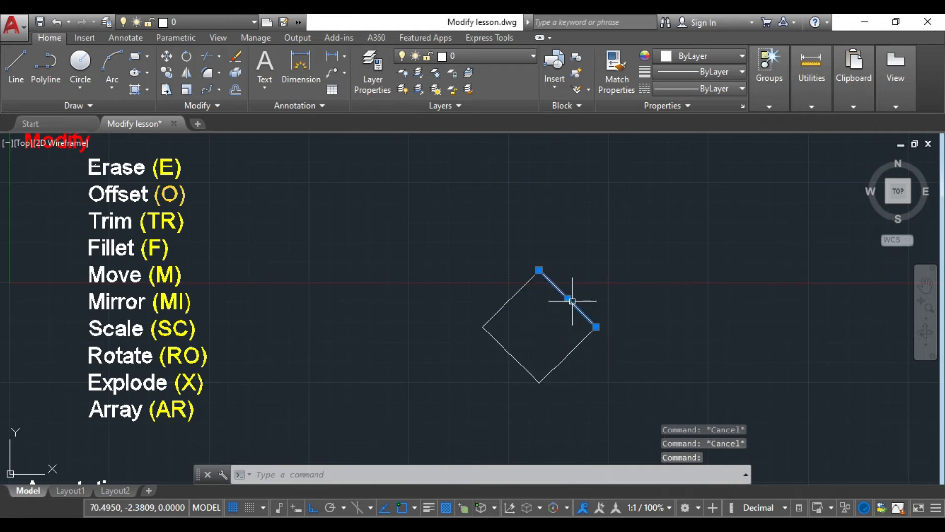
key("Delete")
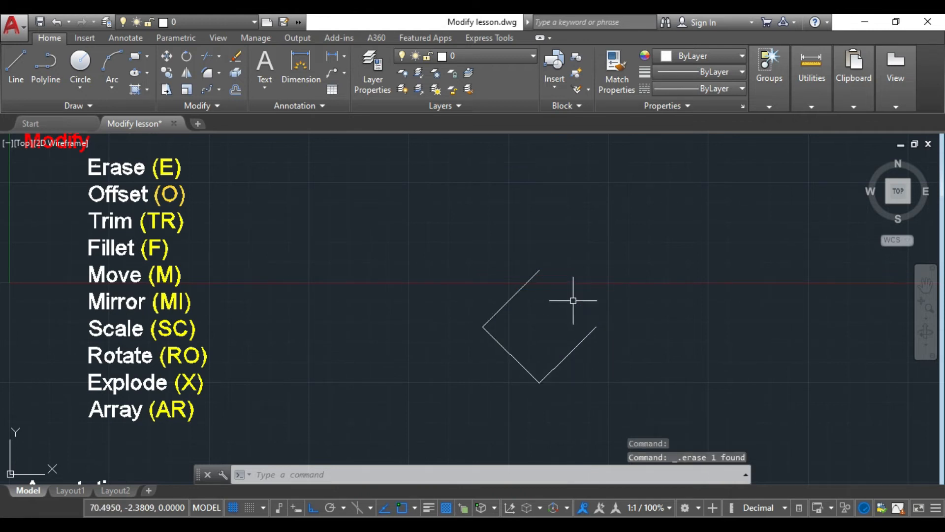
left_click(402, 218)
left_click(648, 432)
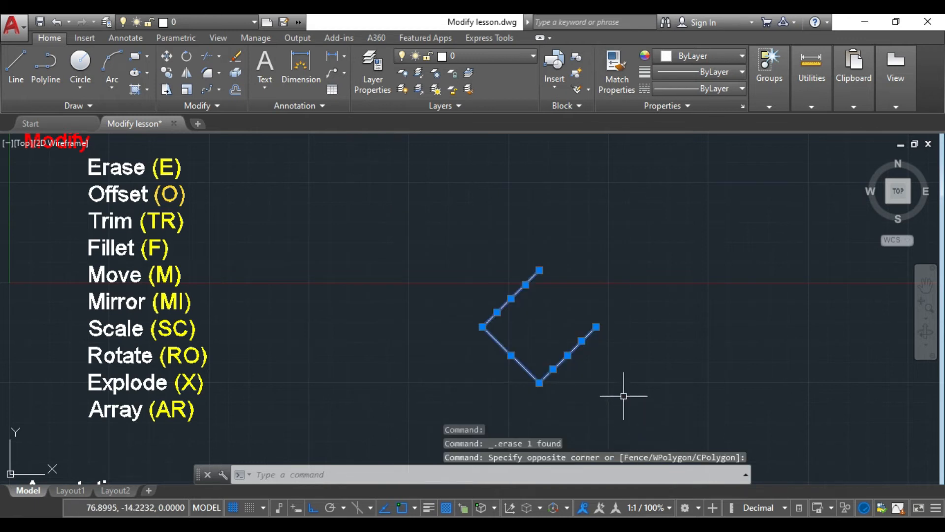
key("Delete")
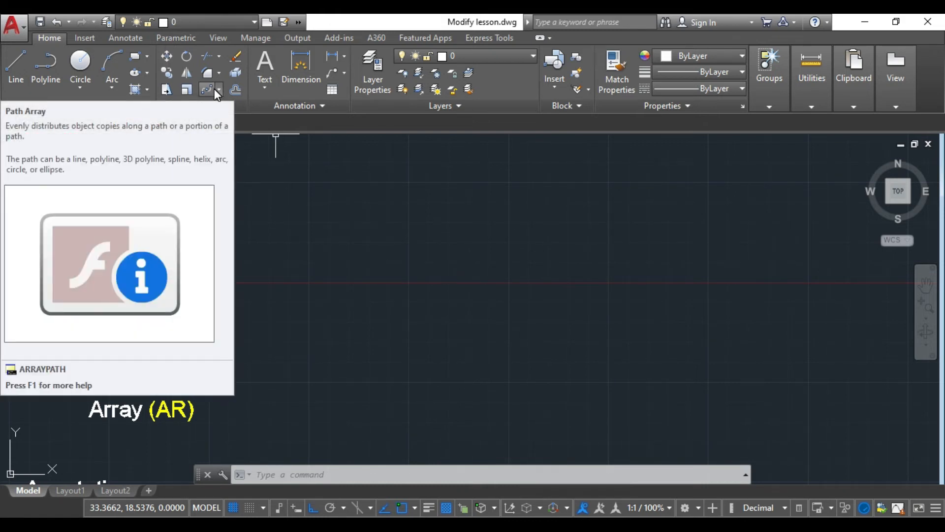
left_click(218, 89)
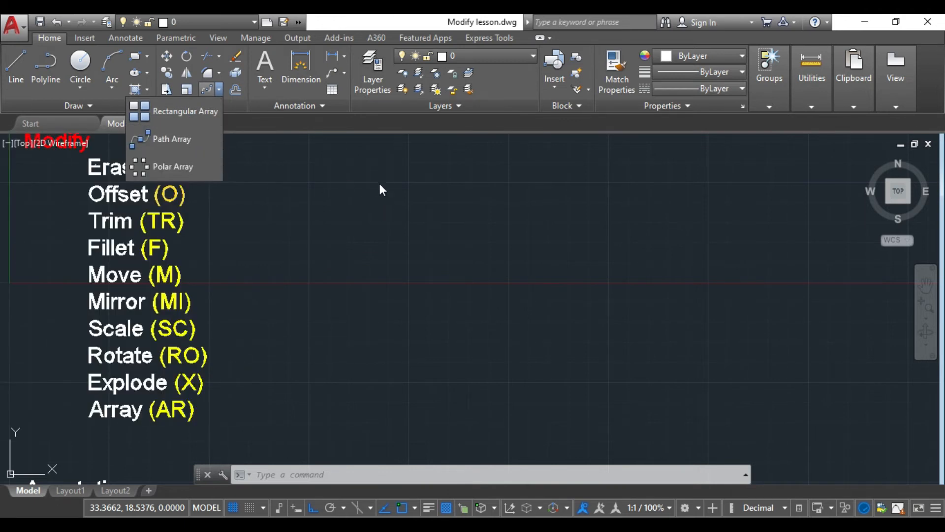
left_click(428, 187)
key("Escape")
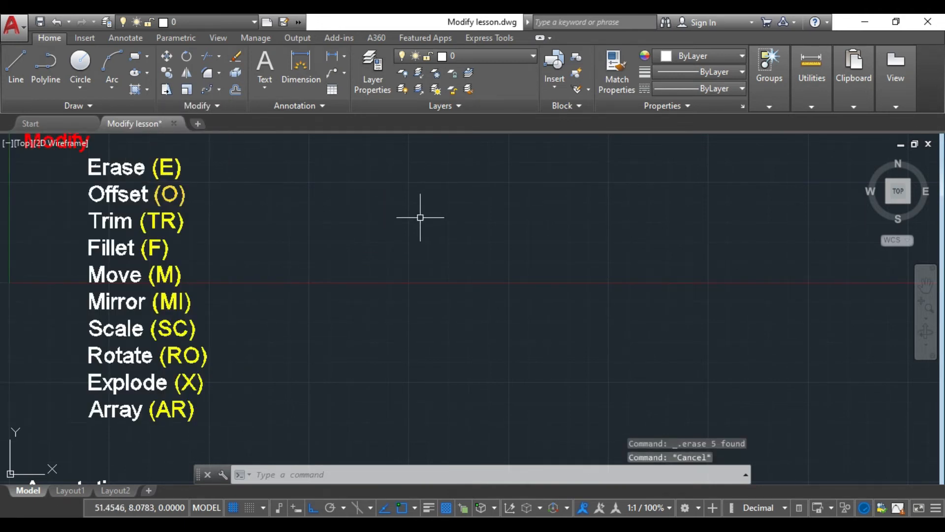
left_click(313, 474)
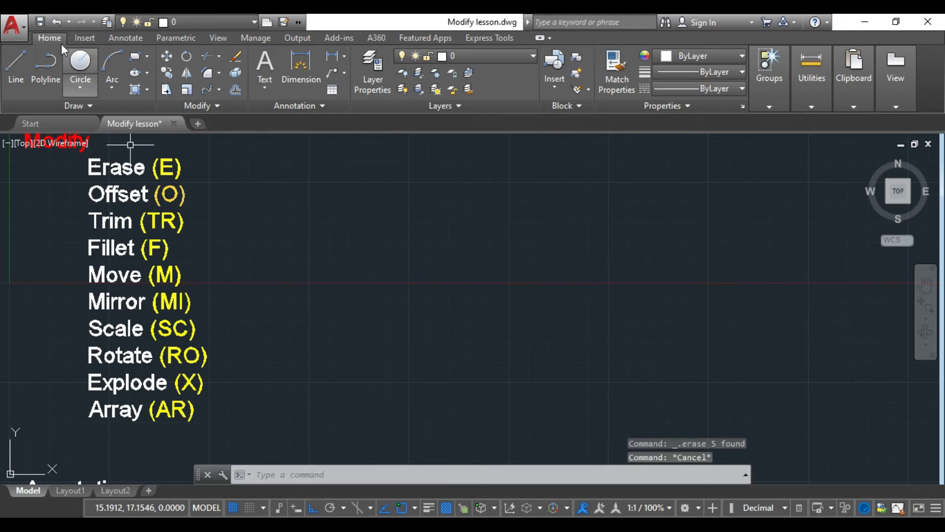
- Draw a circle of radius 2 in the empty area below the X axis, beside the command list
left_click(80, 61)
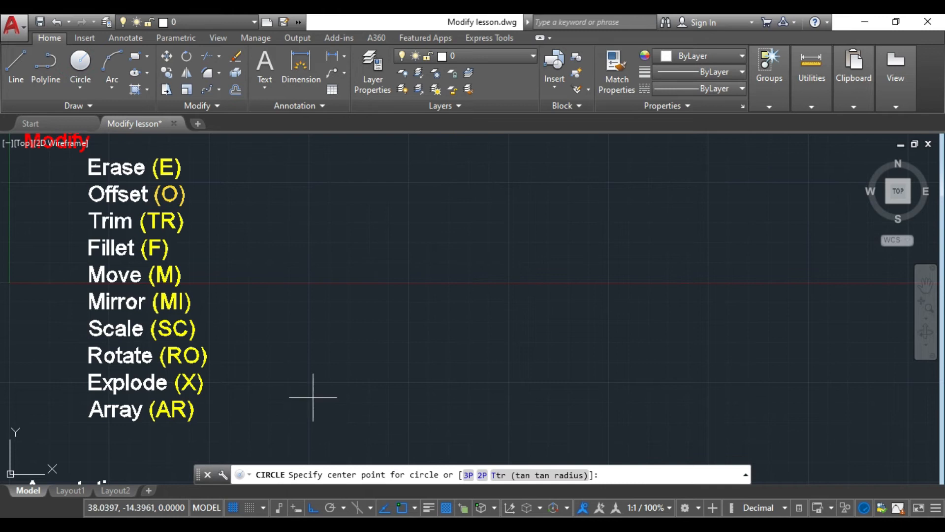
left_click(319, 382)
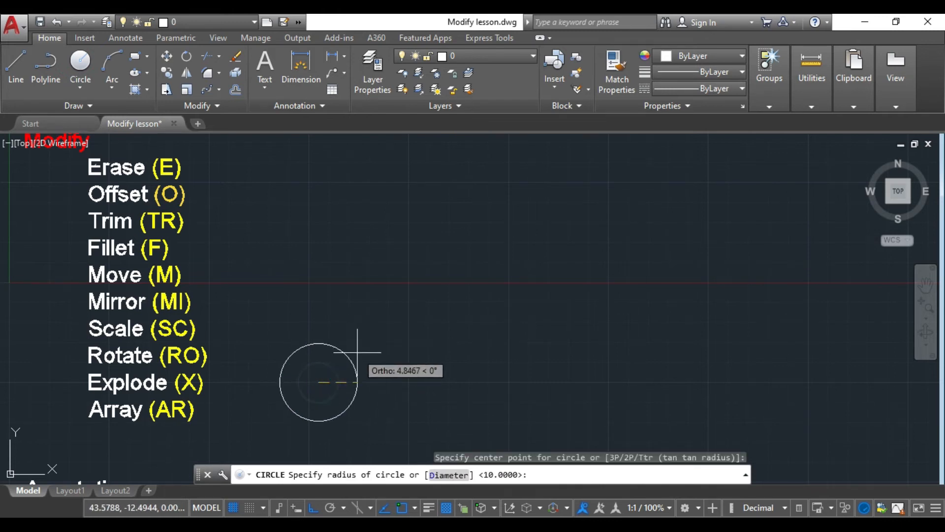
key("Return")
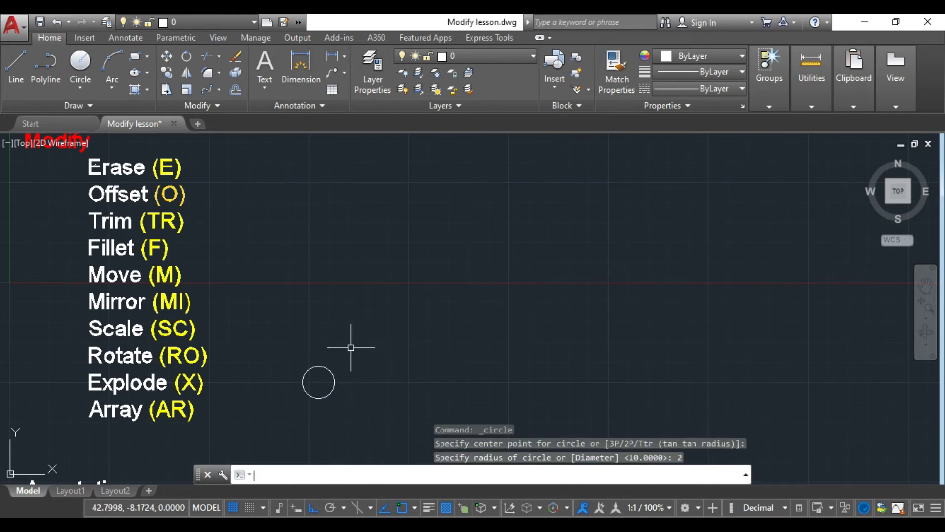
key("Escape")
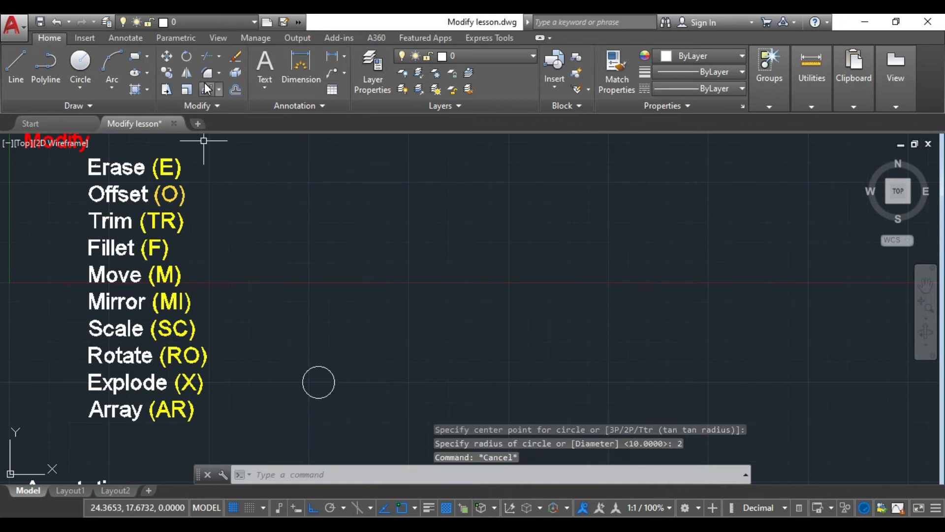
- Create a rectangular array of the circle with 5 columns and 5 rows
left_click(218, 91)
left_click(199, 112)
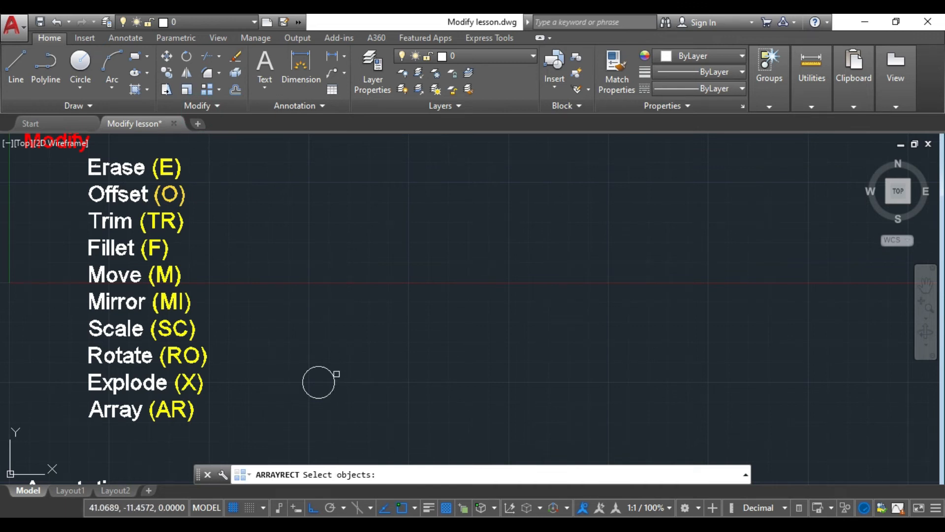
left_click(335, 376)
key("Return")
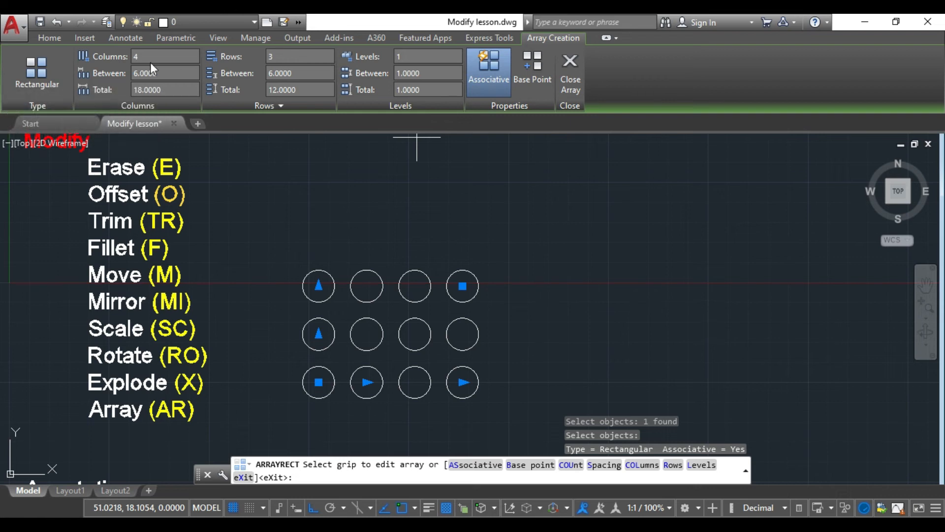
left_click(135, 56)
type("5")
left_click(270, 57)
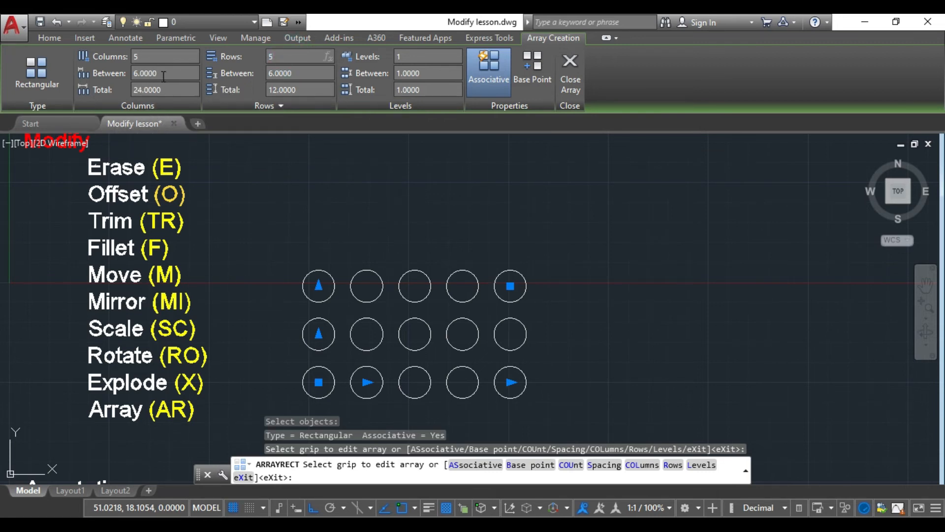
type("5")
key("Return")
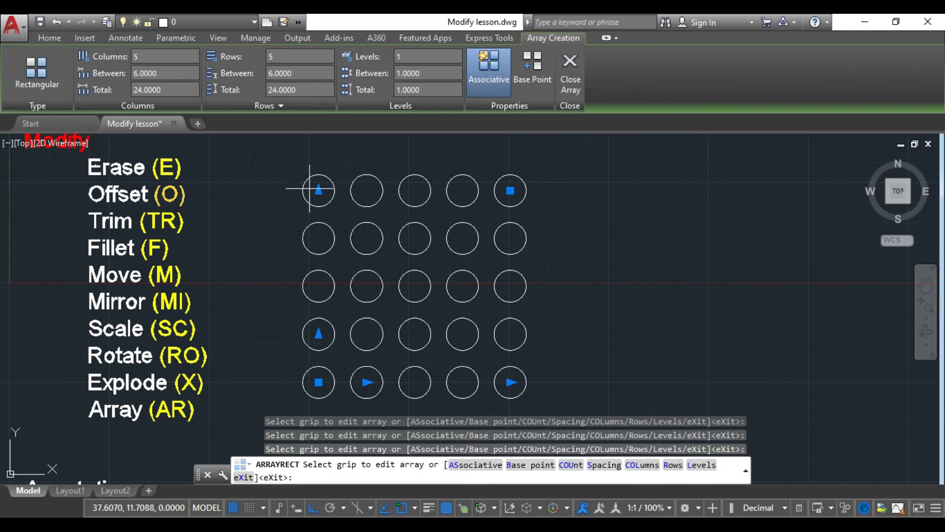
- Set the spacing between the array's columns and between its rows to 4
left_click(168, 77)
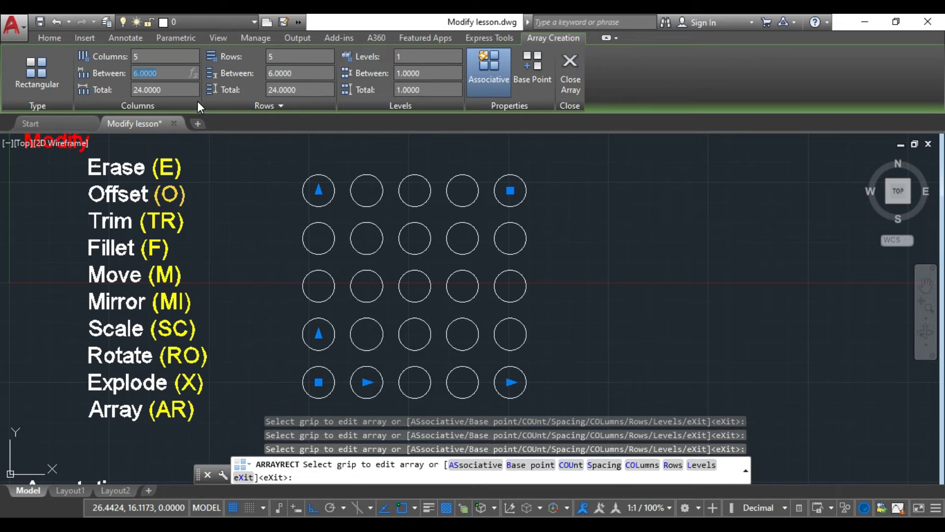
type("4")
key("Return")
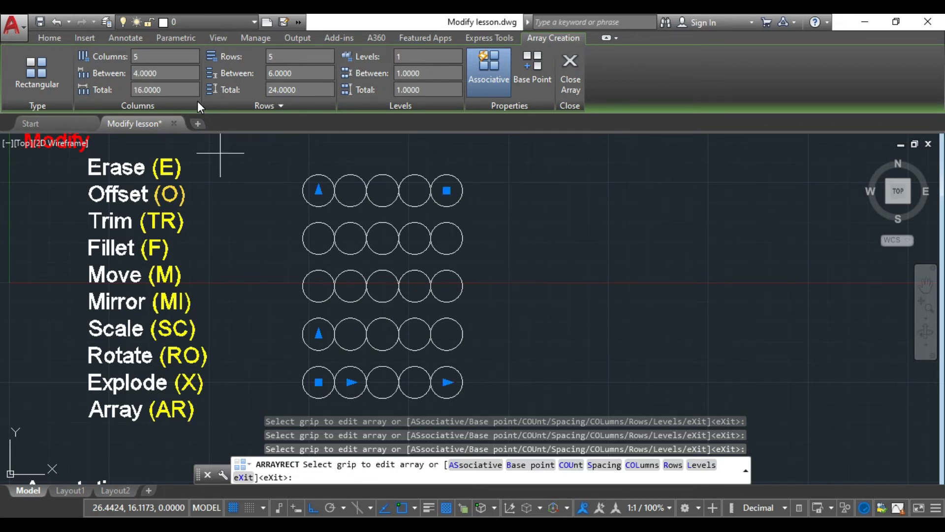
left_click(289, 73)
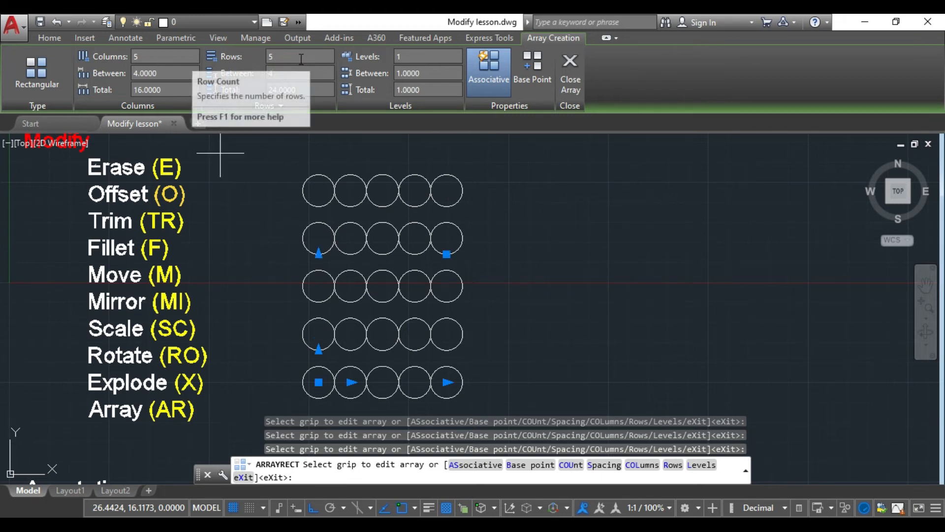
key("Return")
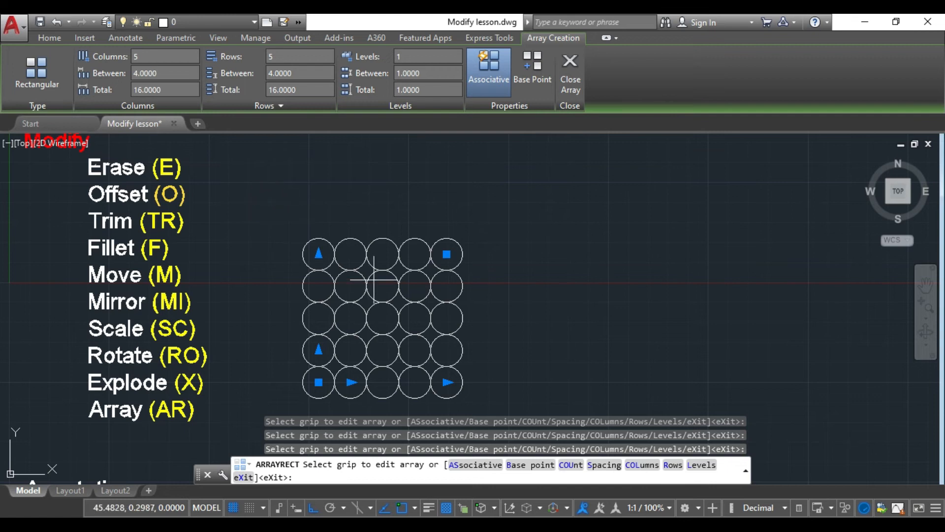
- Set both the column spacing and the row spacing of the circle array to 6
left_click(168, 75)
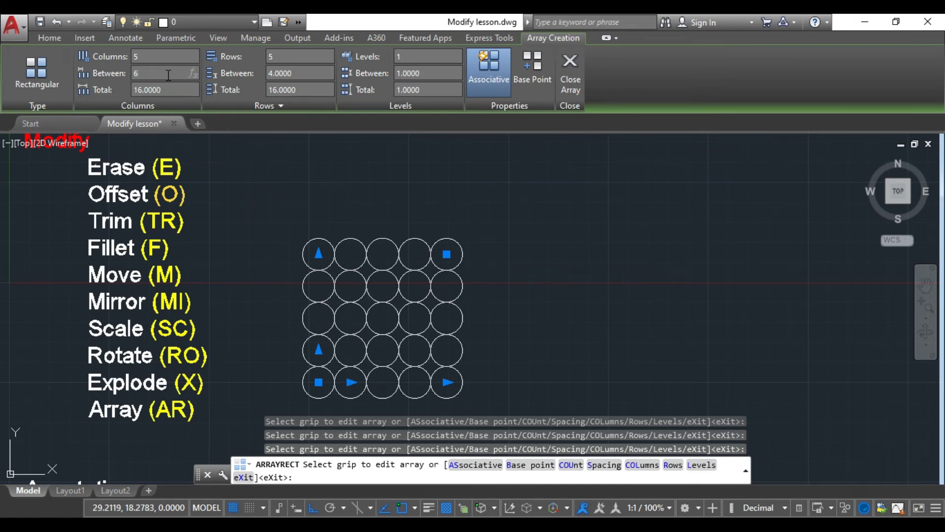
left_click(297, 74)
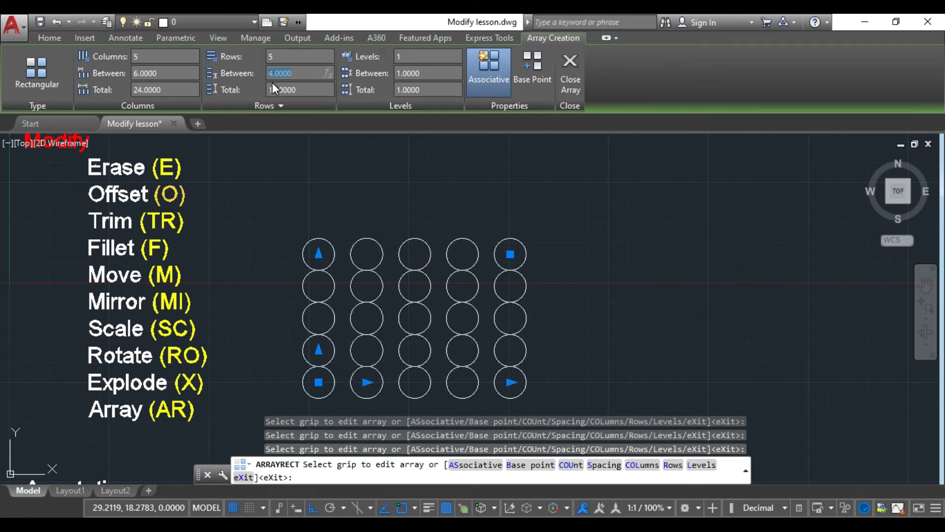
left_click(367, 165)
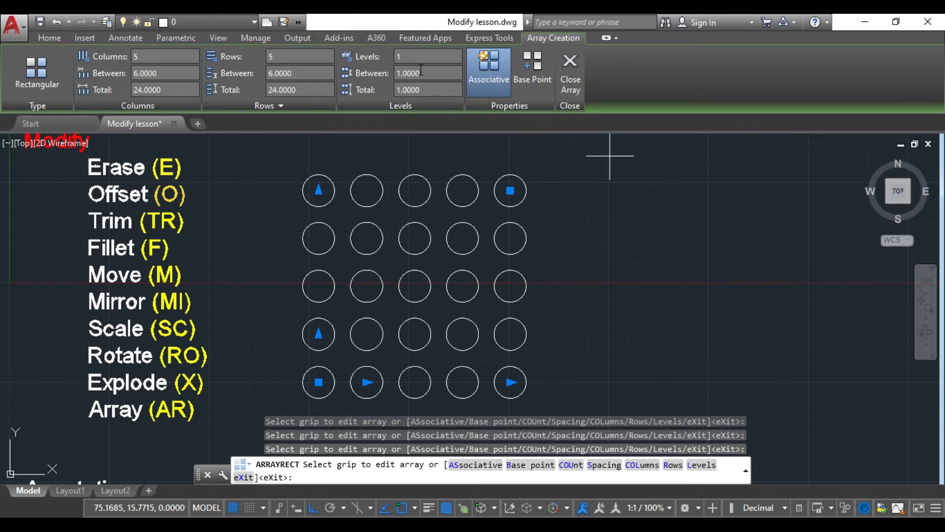
- Set the number of levels of the circle array to 2
left_click(409, 57)
type("2")
key("Return")
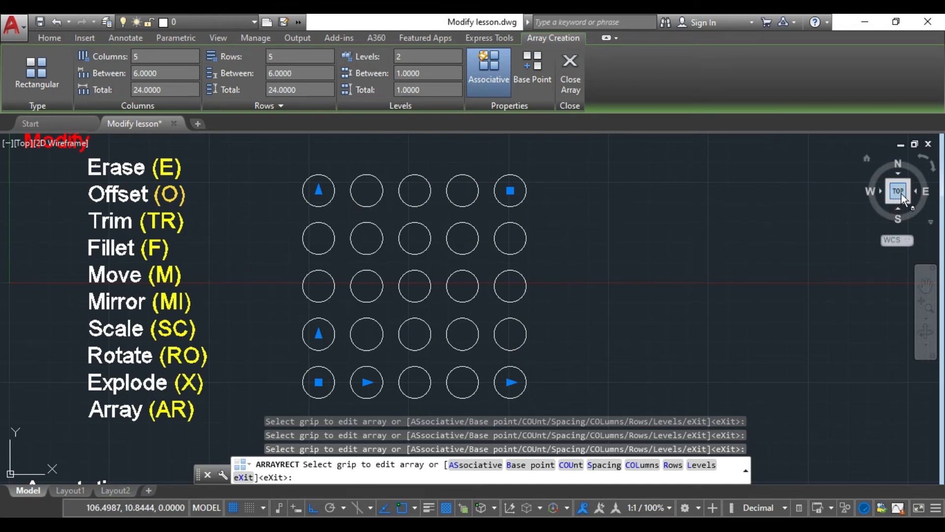
- Examine the array's stacked levels edge-on from the right and back views
left_click(917, 190)
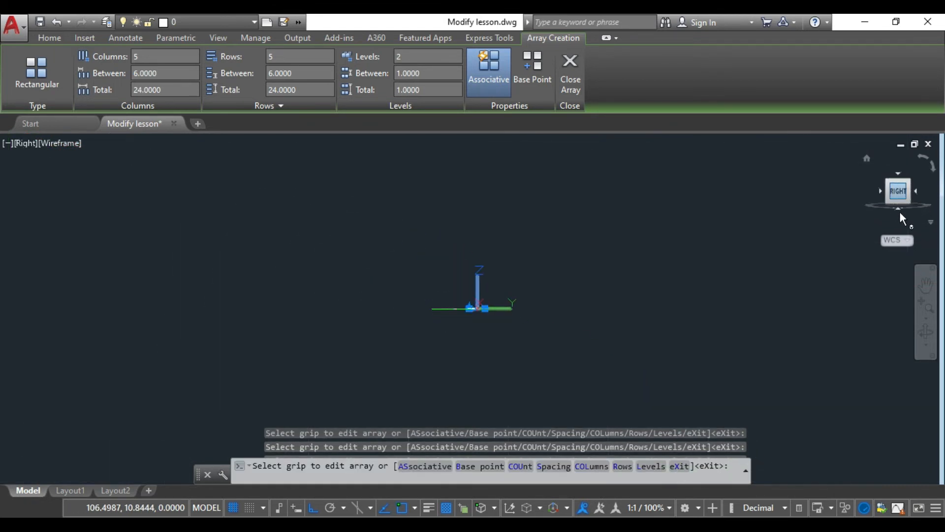
left_click(914, 192)
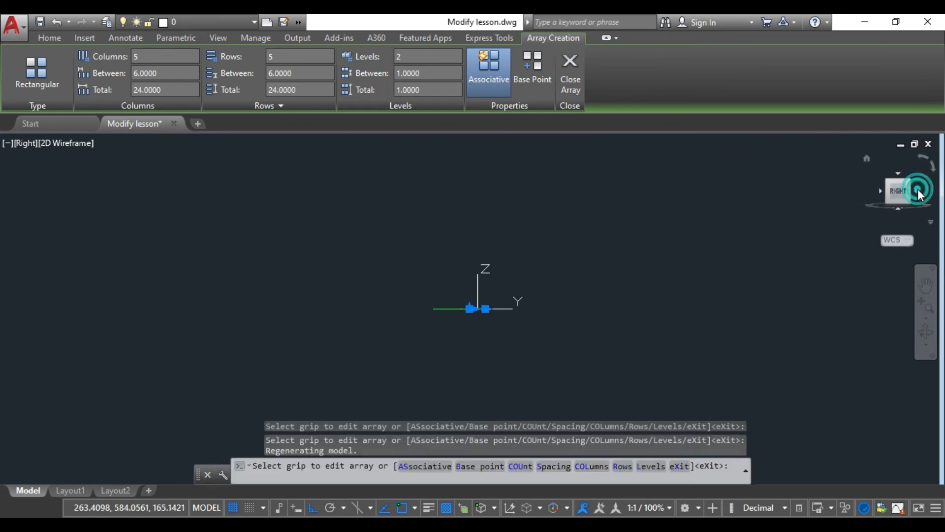
scroll(489, 347, "up", 14)
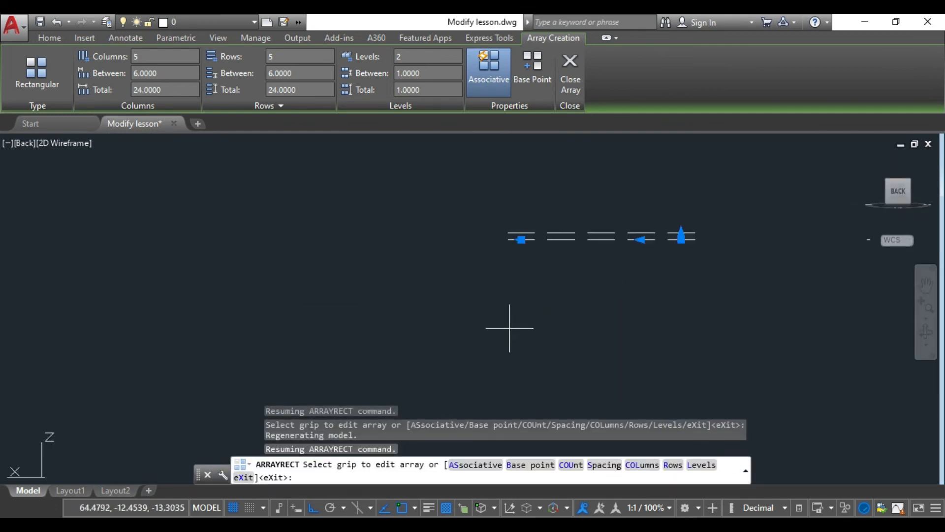
middle_click_drag(599, 225, 538, 371)
middle_click_drag(557, 251, 539, 333)
scroll(568, 251, "up", 1)
middle_click_drag(586, 257, 601, 362)
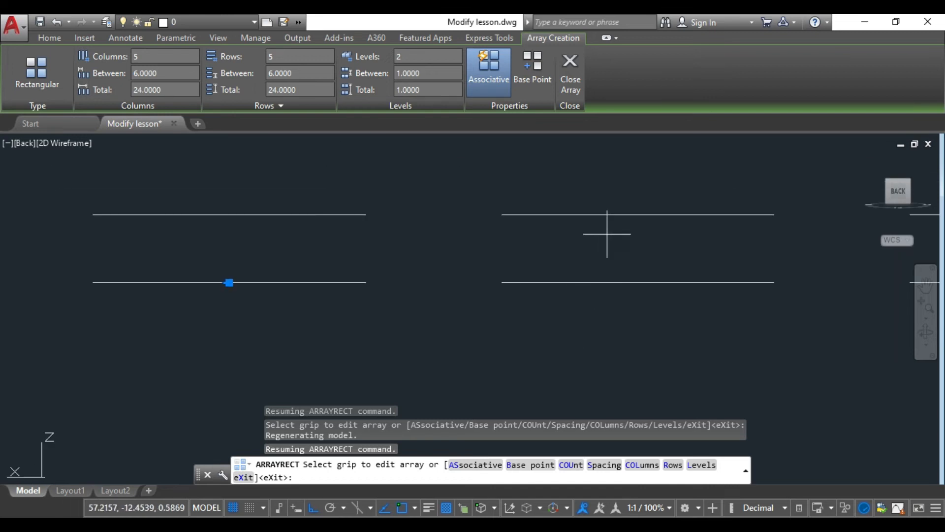
- Examine the stacked circles of the array up close in the isometric home view
left_click(867, 155)
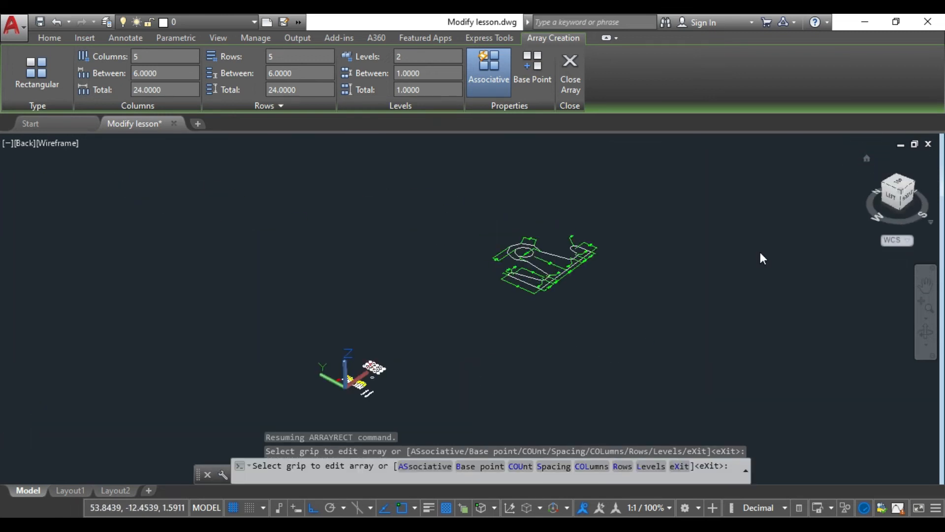
scroll(449, 345, "up", 4)
middle_click_drag(350, 331, 659, 230)
middle_click_drag(357, 368, 861, 203)
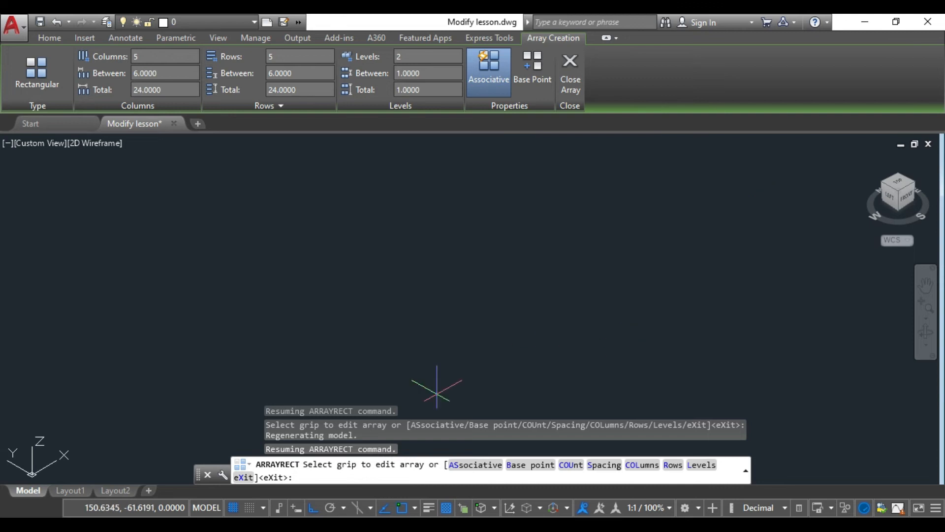
middle_click_drag(233, 331, 915, 125)
middle_click_drag(232, 343, 932, 298)
middle_click_drag(29, 417, 590, 158)
middle_click_drag(82, 358, 729, 219)
scroll(622, 266, "down", 8)
scroll(622, 268, "down", 4)
scroll(460, 300, "up", 6)
scroll(535, 263, "up", 4)
middle_click_drag(630, 273, 576, 297)
scroll(876, 277, "up", 2)
scroll(653, 266, "up", 2)
scroll(483, 193, "up", 2)
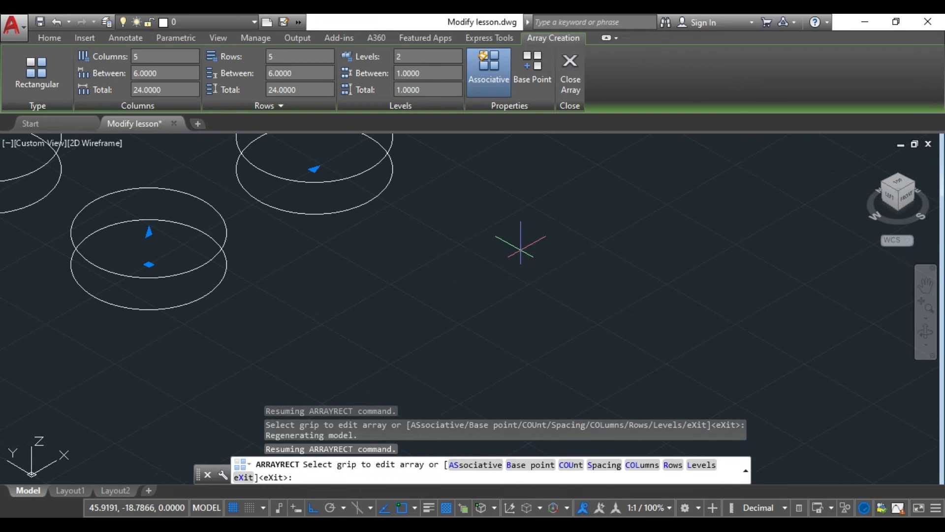
middle_click_drag(416, 212, 646, 328)
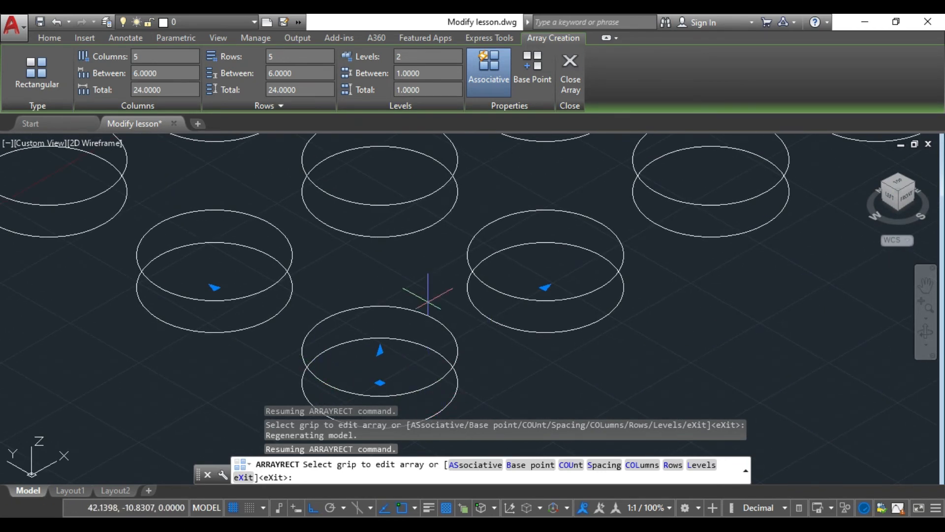
- Set the array's levels to 1 and finish the array in the top view
left_click(403, 54)
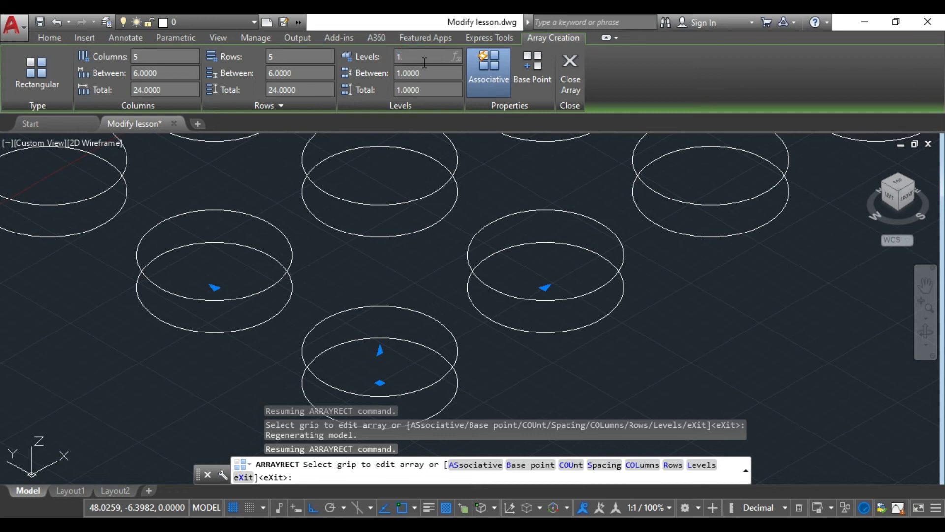
left_click(897, 186)
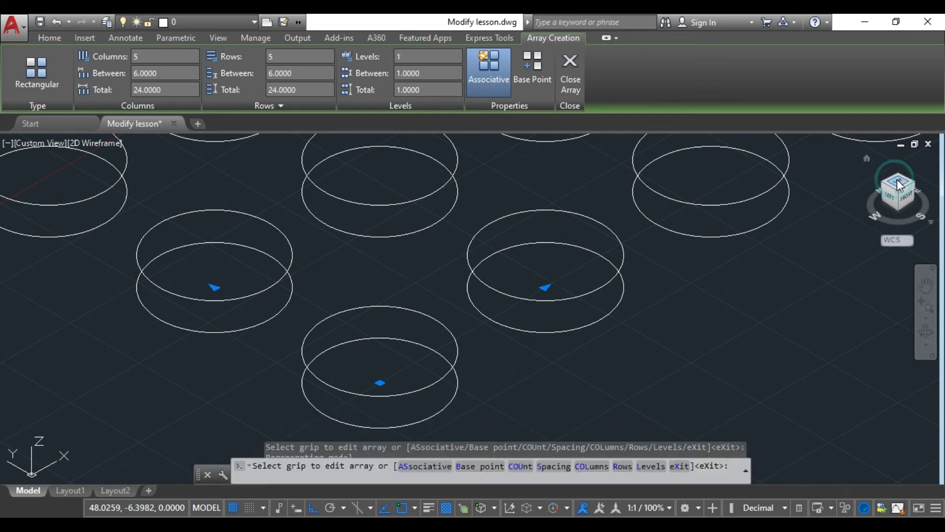
scroll(341, 291, "up", 6)
middle_click_drag(363, 282, 639, 108)
middle_click_drag(441, 363, 610, 222)
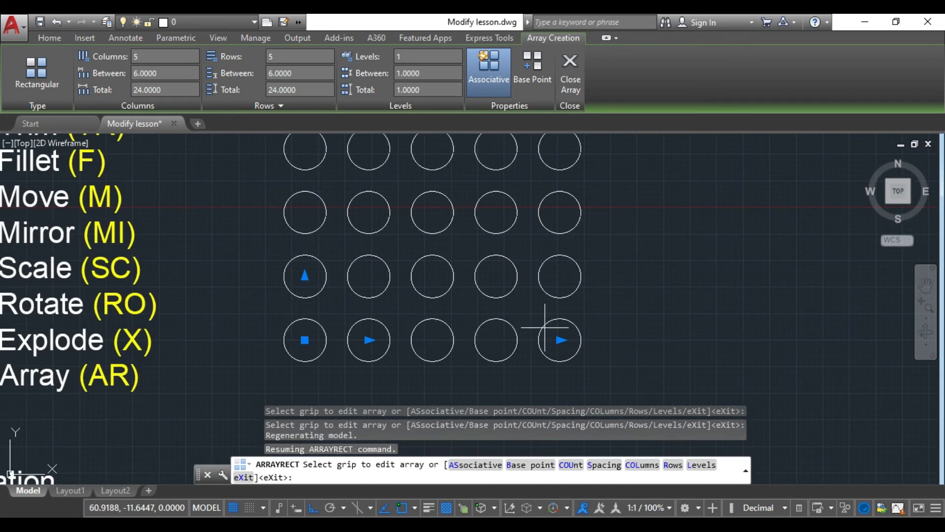
scroll(598, 274, "down", 2)
middle_click_drag(622, 261, 527, 297)
key("Escape")
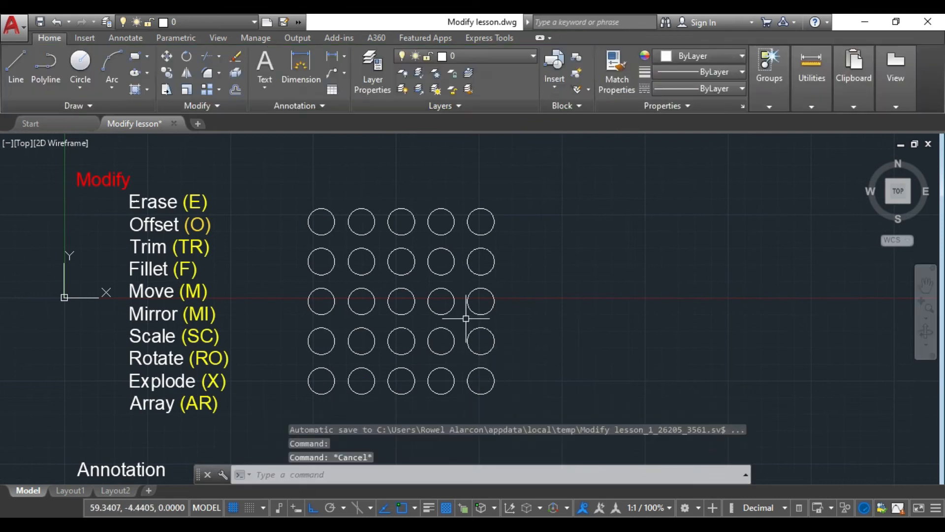
- Erase the whole circle array beside the command list
left_click(511, 397)
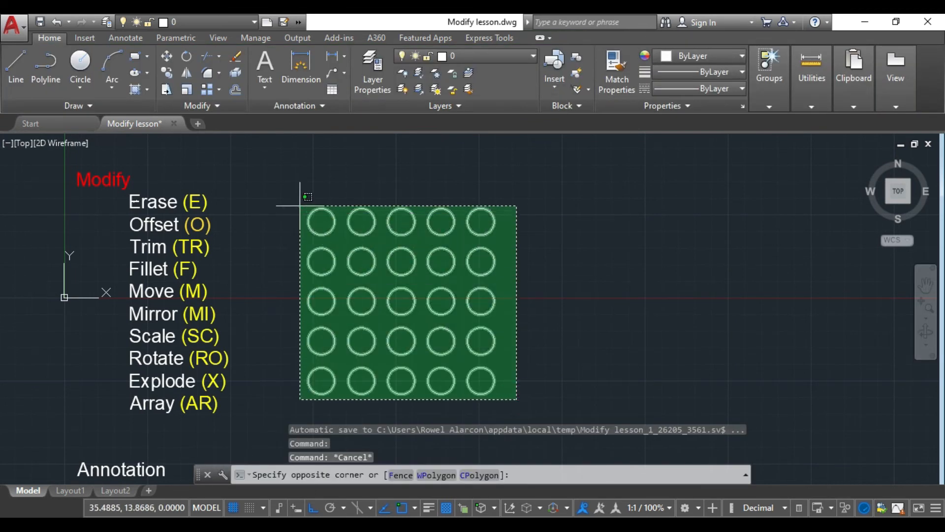
left_click(302, 199)
key("Delete")
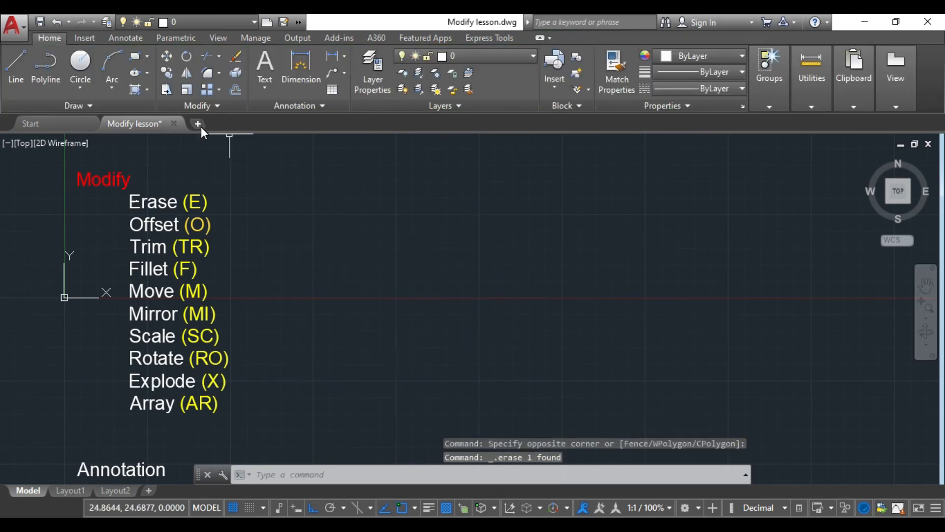
left_click(219, 89)
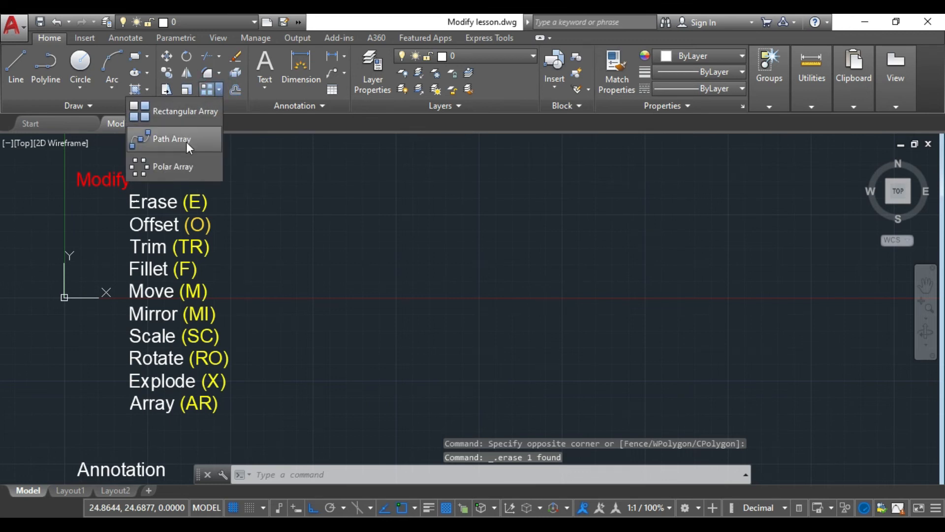
key("Escape")
key("Escape")
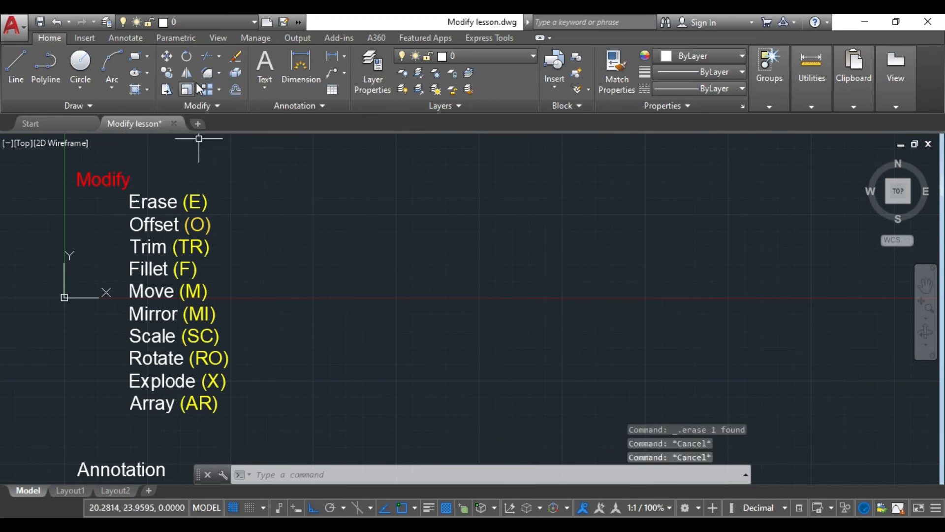
left_click(218, 90)
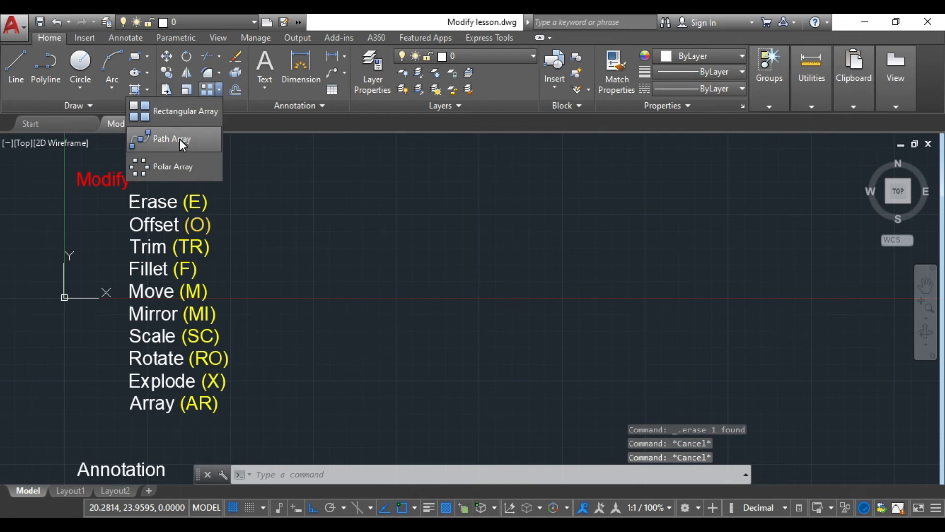
left_click(179, 139)
left_click(215, 92)
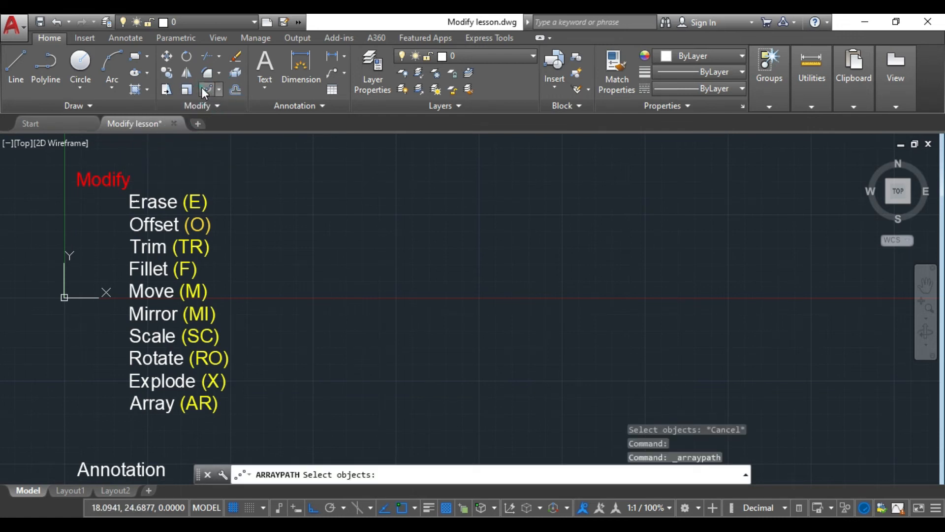
left_click(217, 89)
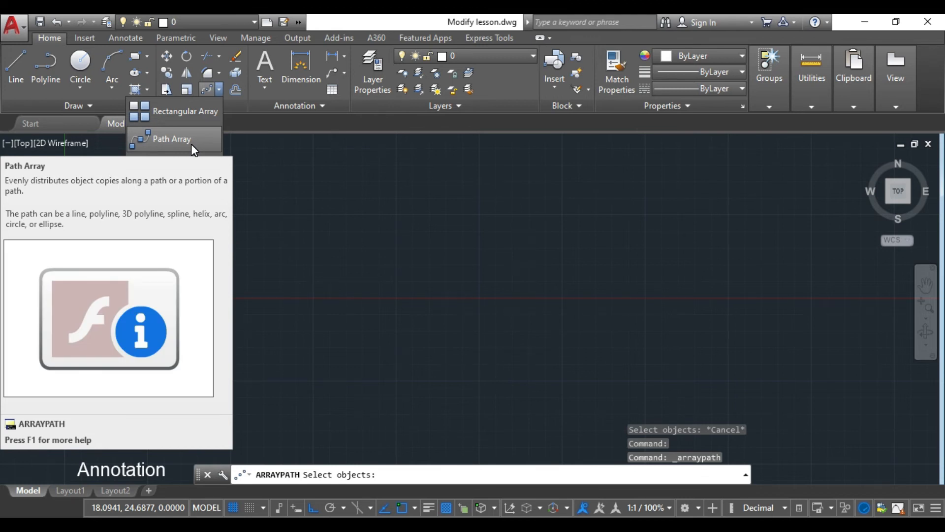
left_click(199, 144)
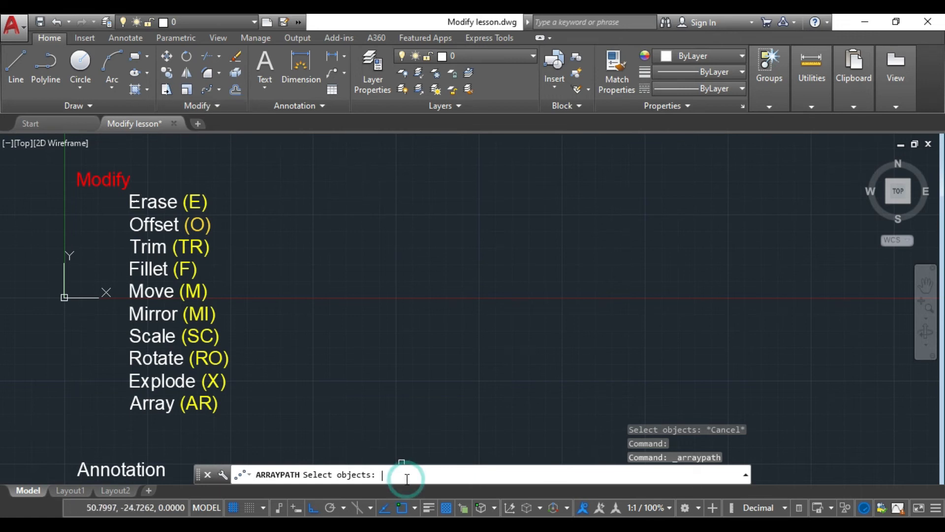
key("Escape")
key("Escape")
key("Escape")
key("Escape")
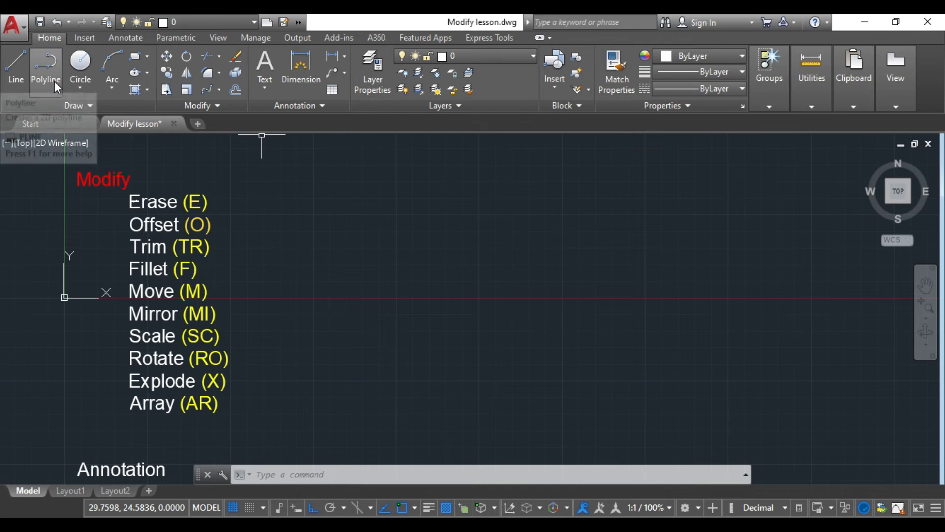
- Draw a horizontal line 50 units long in the empty area beside the command list
left_click(17, 67)
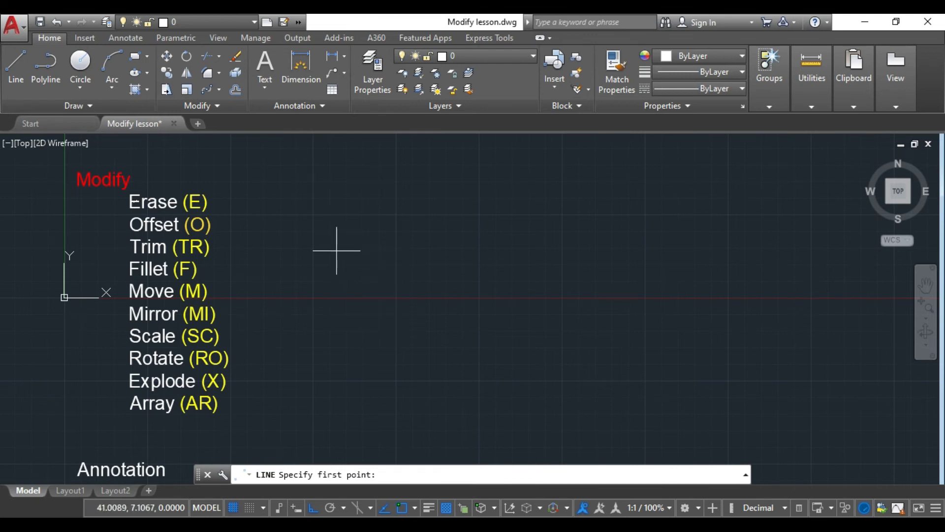
left_click(327, 262)
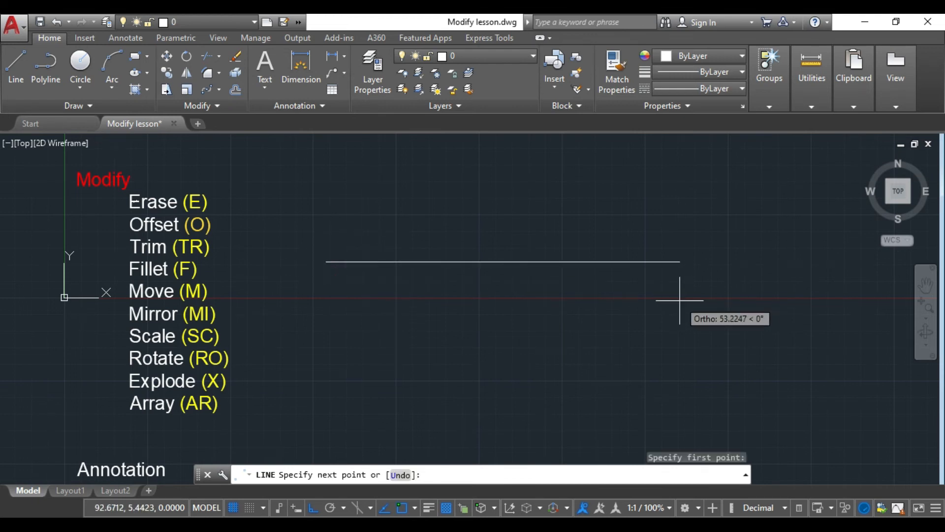
key("Return")
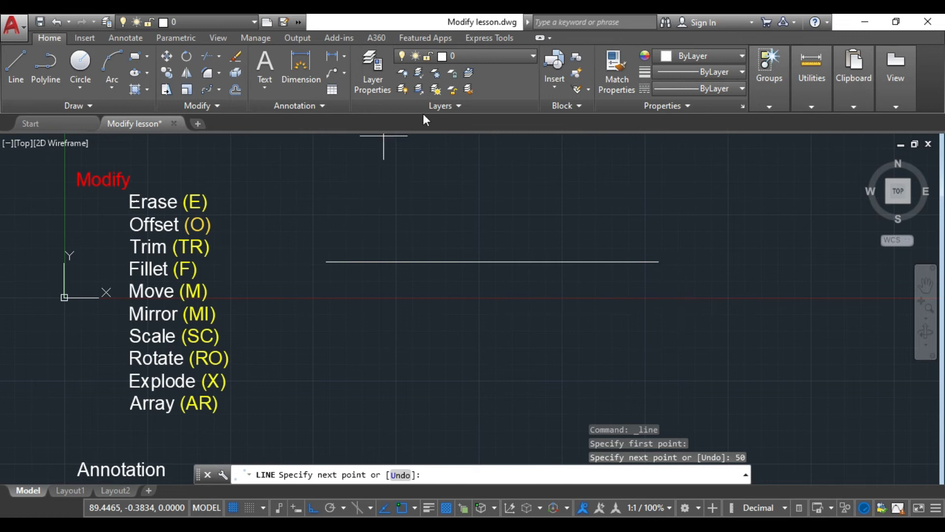
key("Escape")
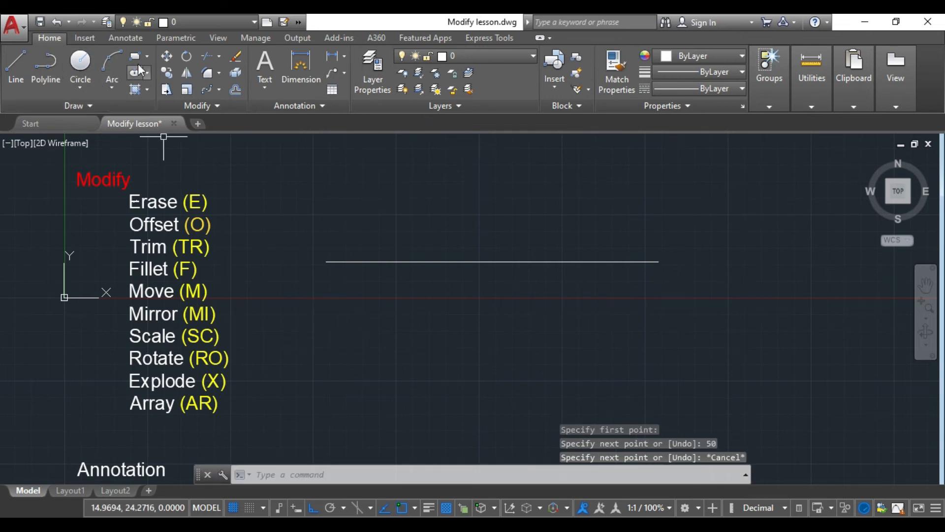
left_click(80, 62)
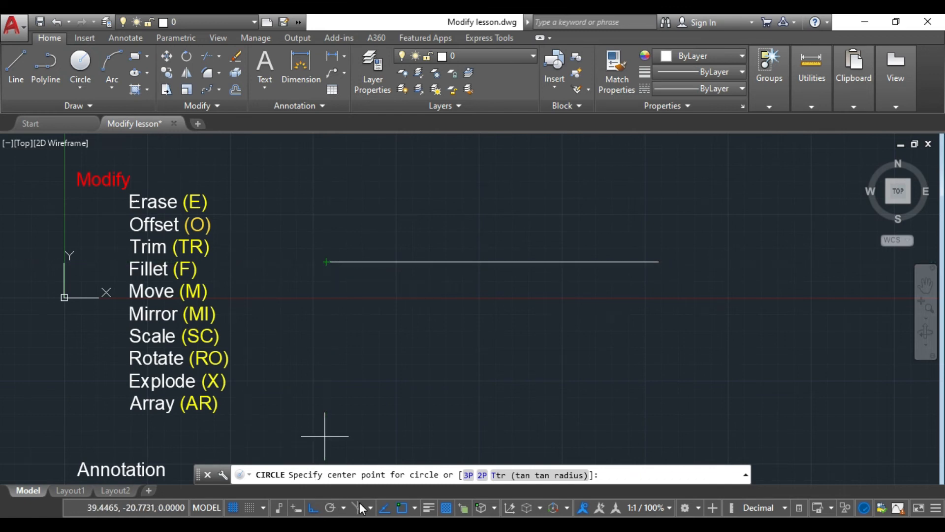
left_click(415, 507)
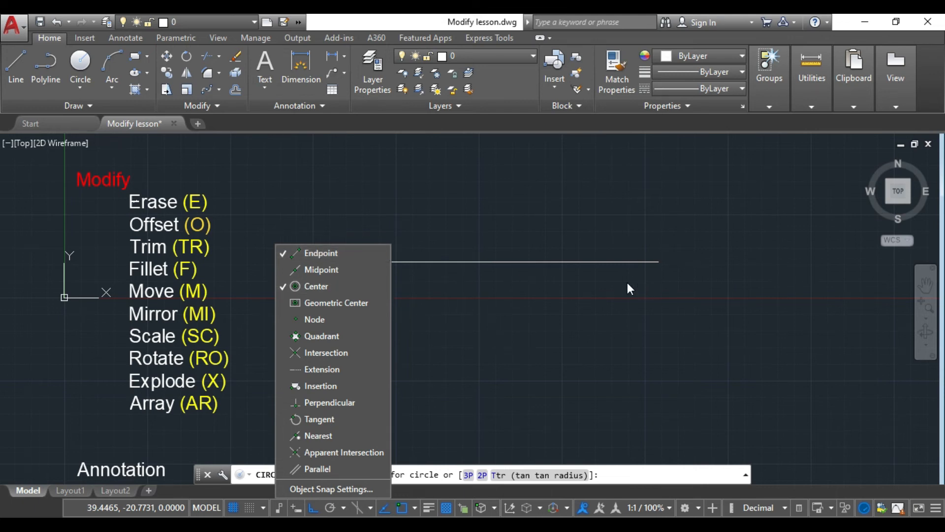
key("Escape")
key("Escape")
key("Escape")
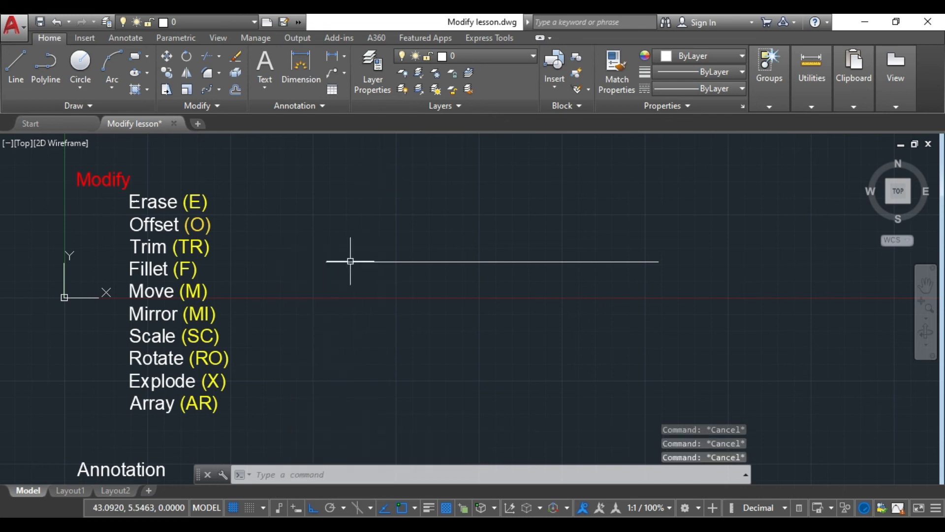
- Draw a circle of radius 2 centred on the line's left endpoint
left_click(79, 61)
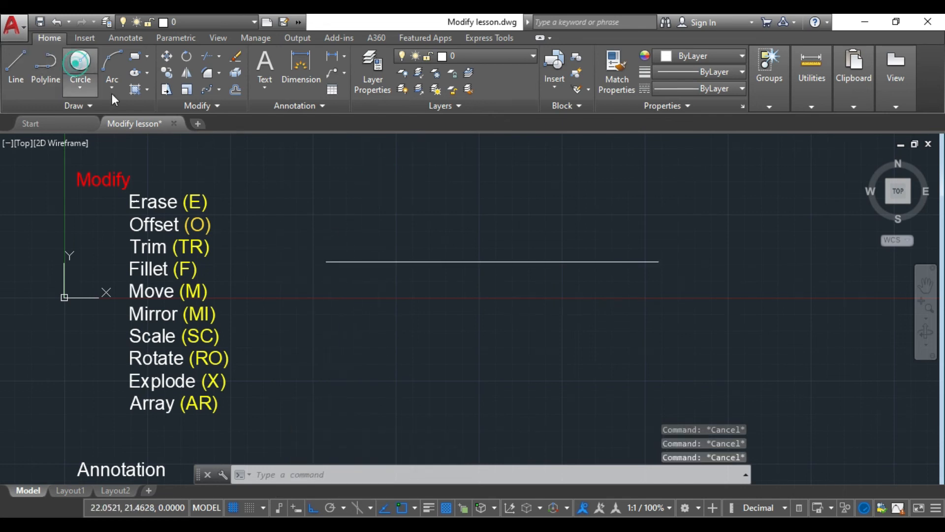
left_click(326, 262)
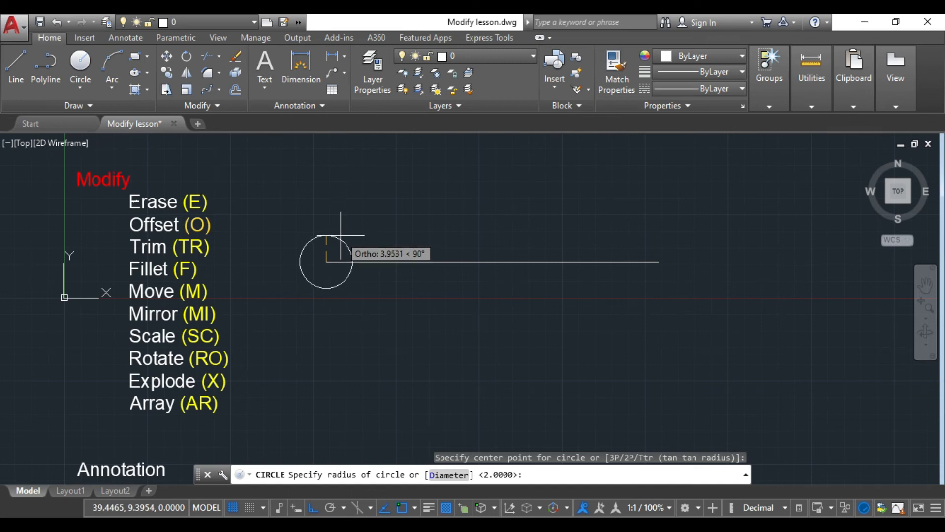
key("Return")
key("Escape")
key("Escape")
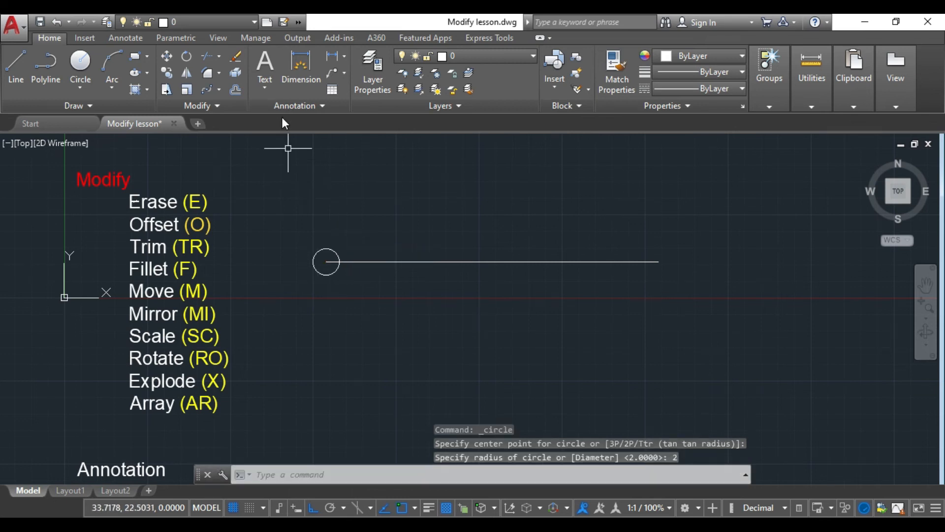
key("Escape")
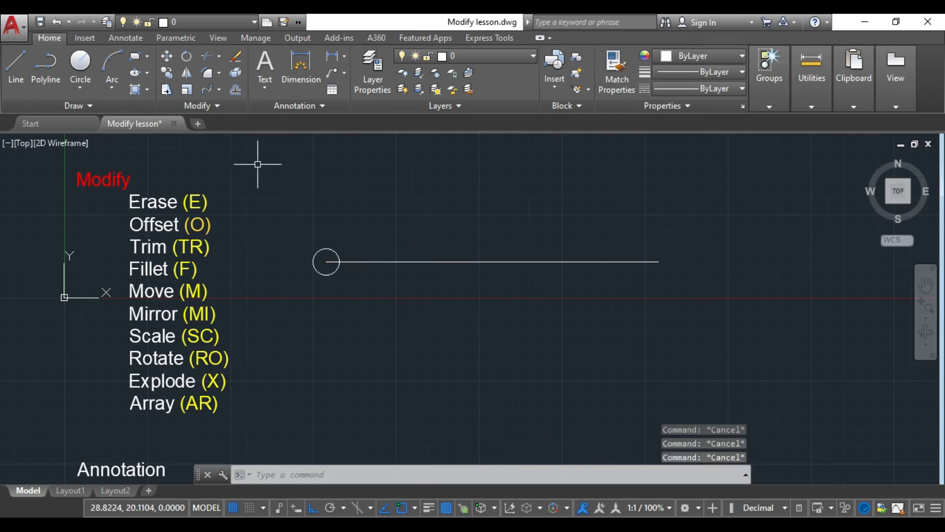
- Create a Path Array of the circle using the horizontal line as the path curve
left_click(216, 90)
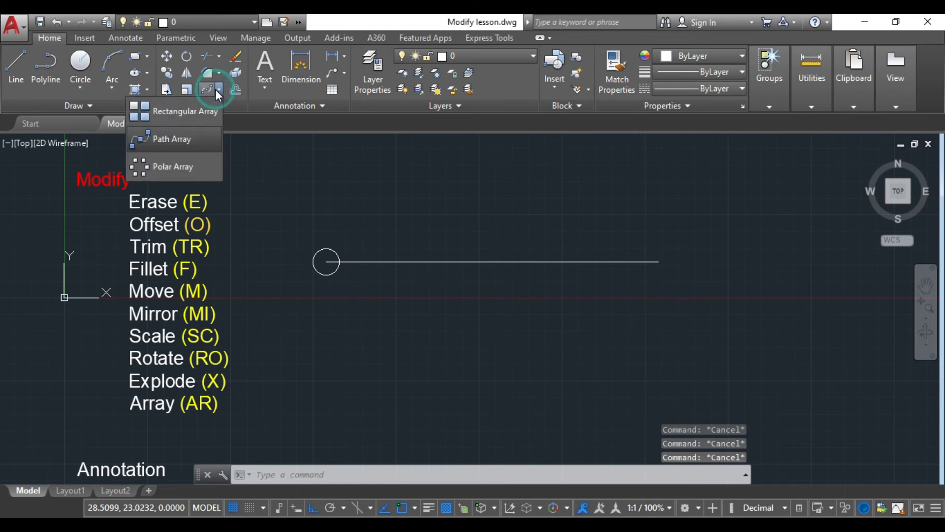
left_click(175, 140)
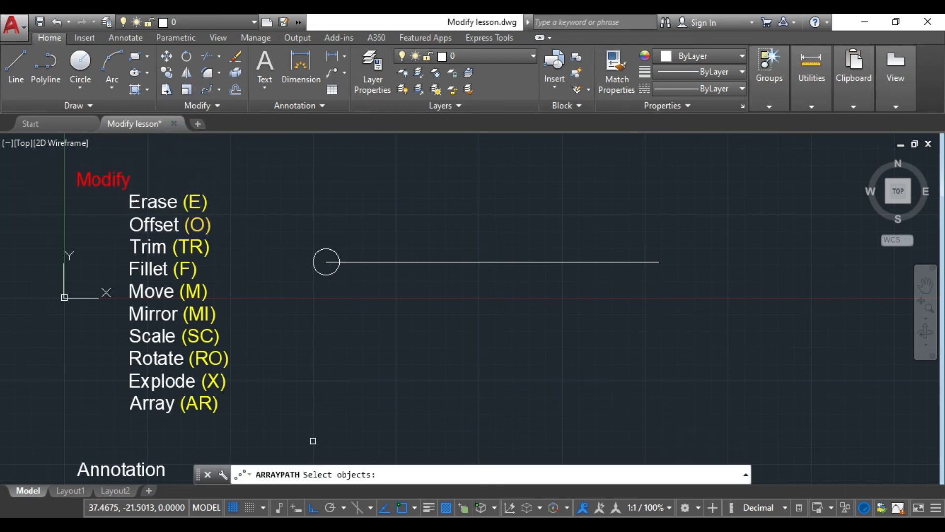
left_click(336, 251)
key("Return")
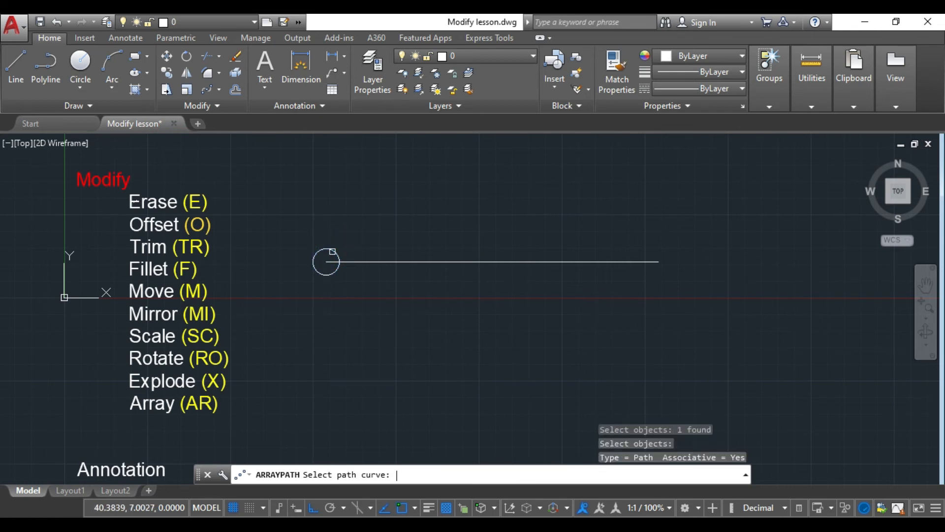
left_click(418, 262)
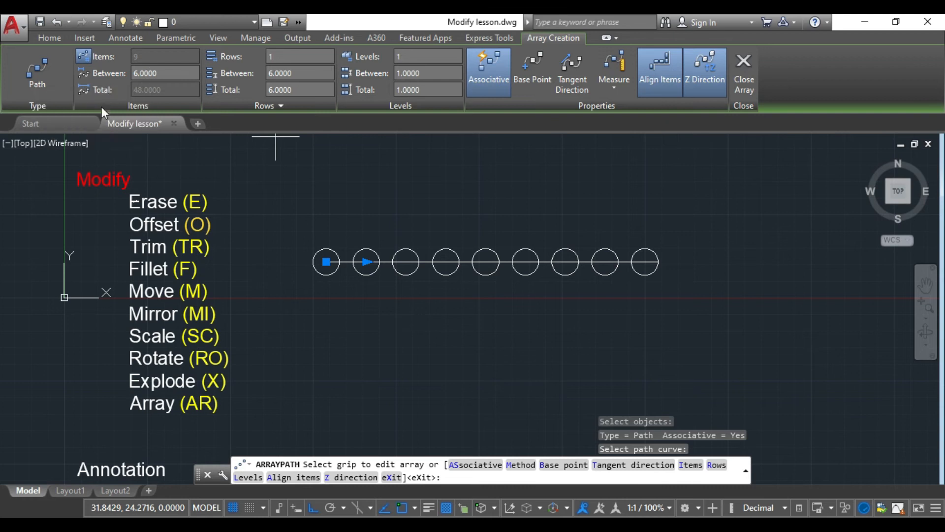
- Set the distance between the path array's items to 5
left_click(164, 75)
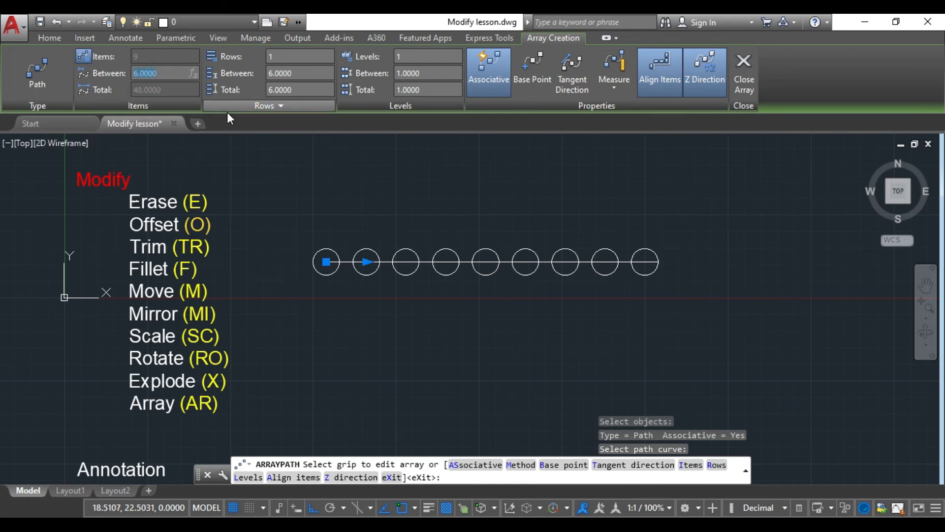
type("5")
key("Return")
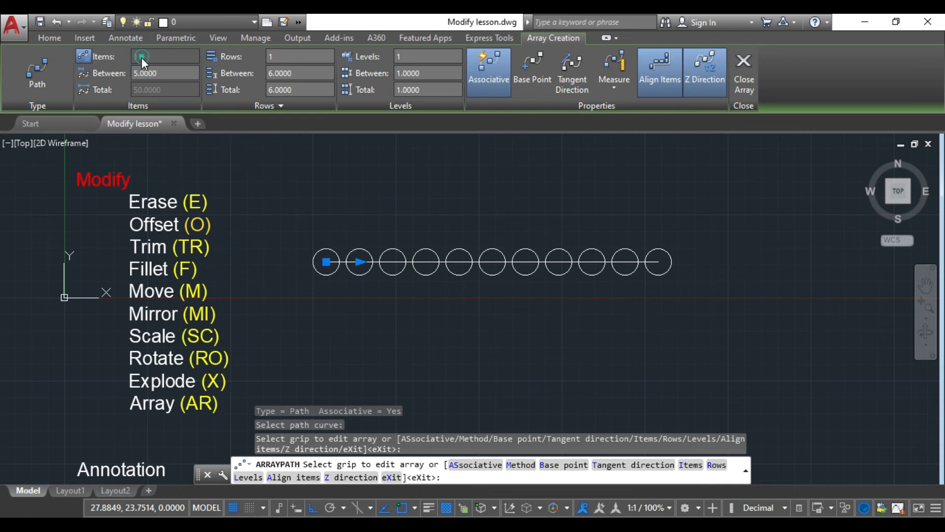
- Set the distance between the path array's items to 10 and leave the array command
left_click(162, 74)
type("10")
key("Return")
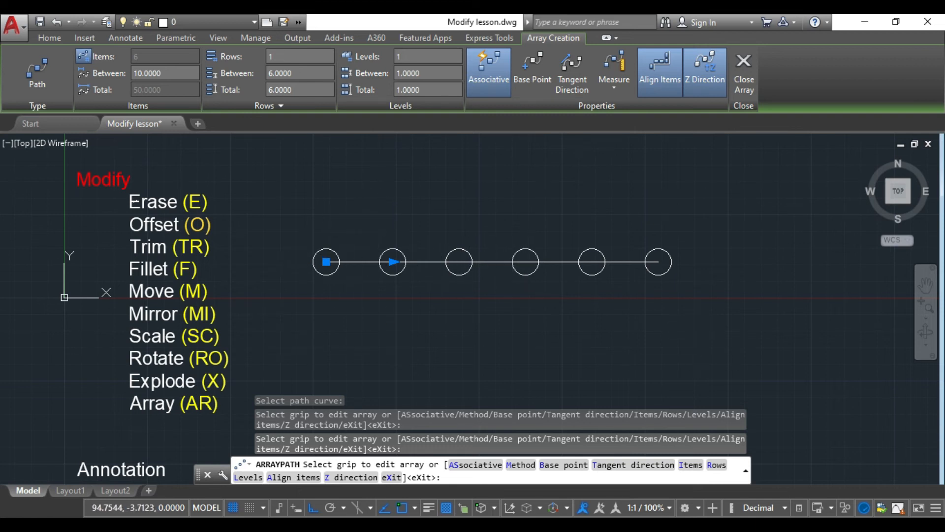
key("Escape")
- Erase the path array of circles together with its path line
left_click(696, 321)
left_click(312, 190)
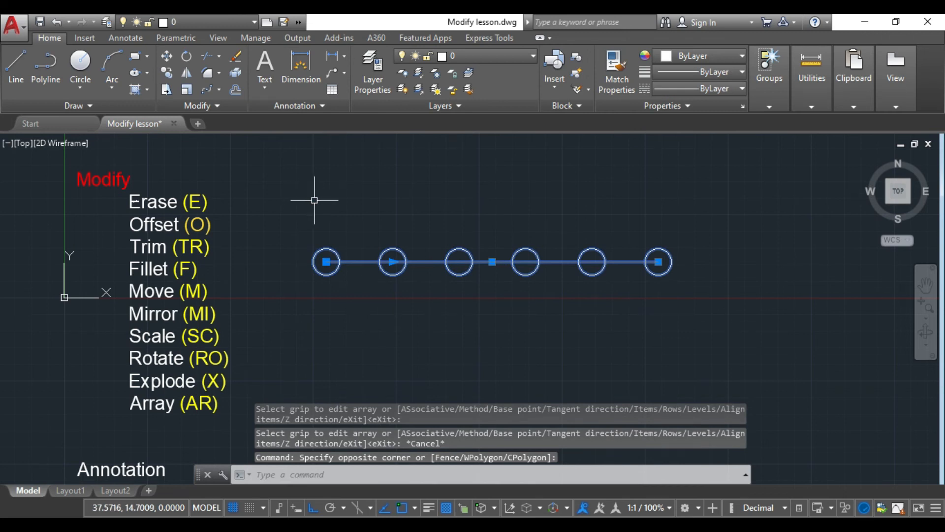
key("Delete")
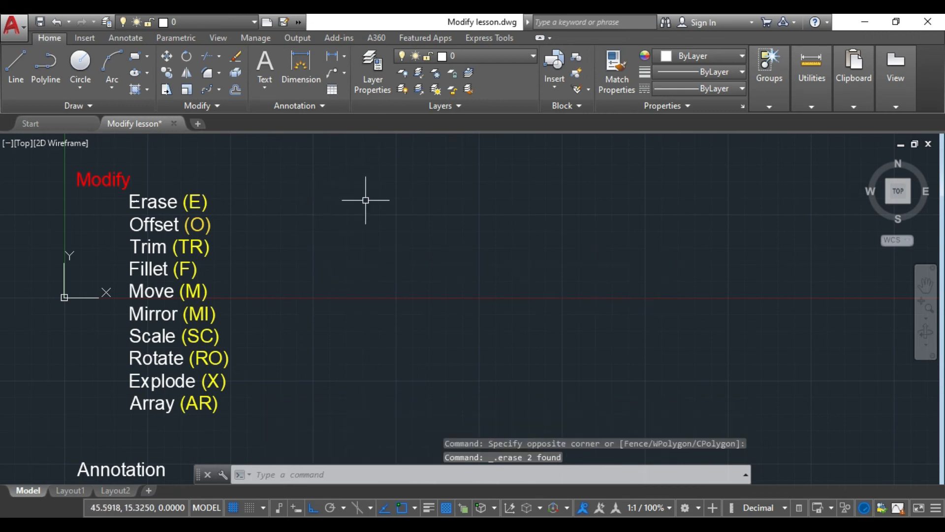
left_click(218, 90)
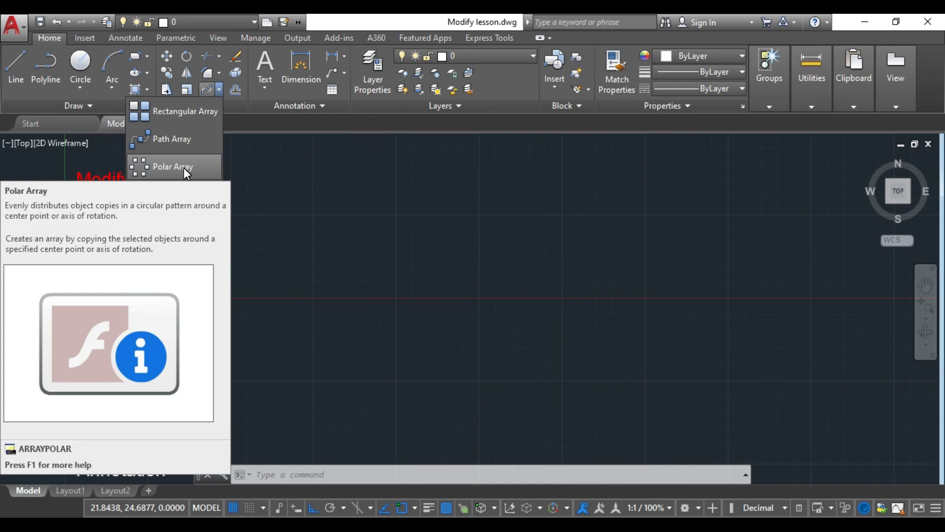
key("Escape")
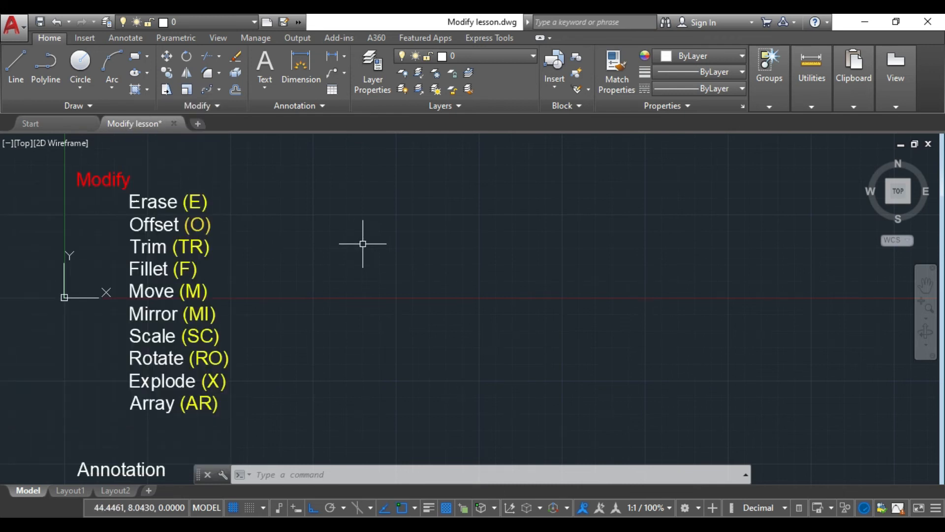
- Draw a circle of radius 25 in the empty area beside the command list
left_click(87, 63)
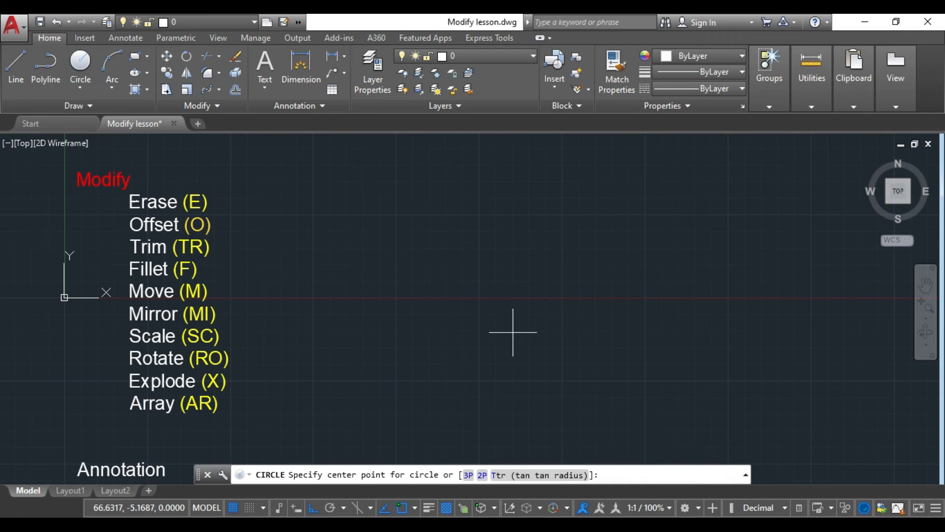
left_click(491, 301)
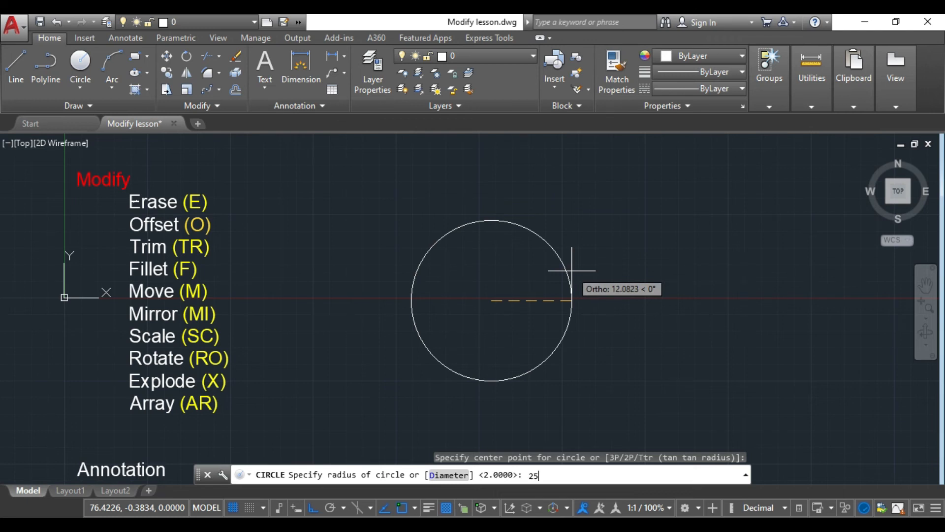
key("Return")
scroll(570, 268, "down", 2)
scroll(609, 220, "up", 2)
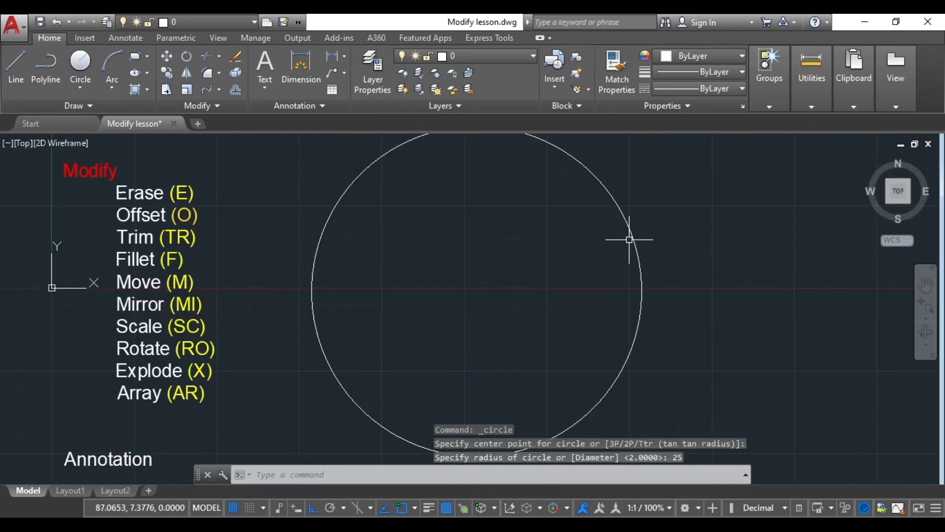
scroll(680, 247, "down", 3)
middle_click_drag(686, 253, 598, 269)
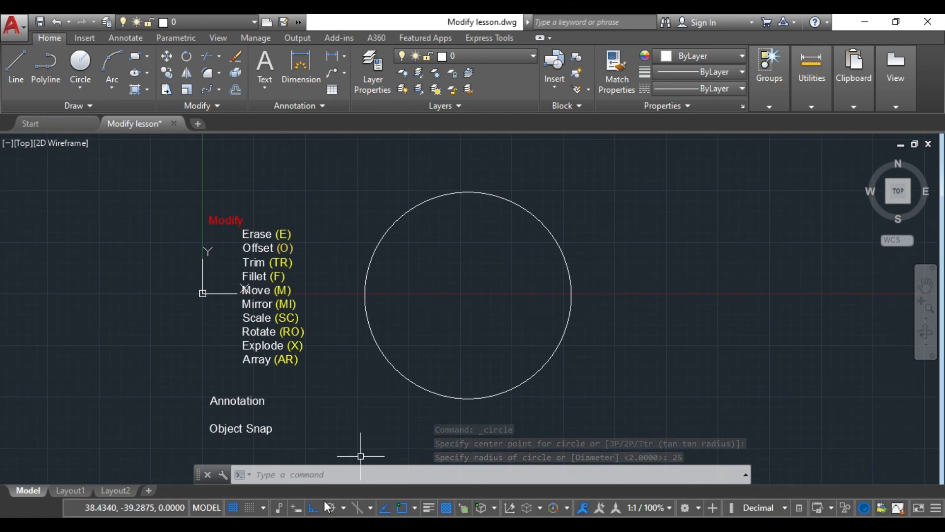
- Turn on the Quadrant object snap
left_click(415, 508)
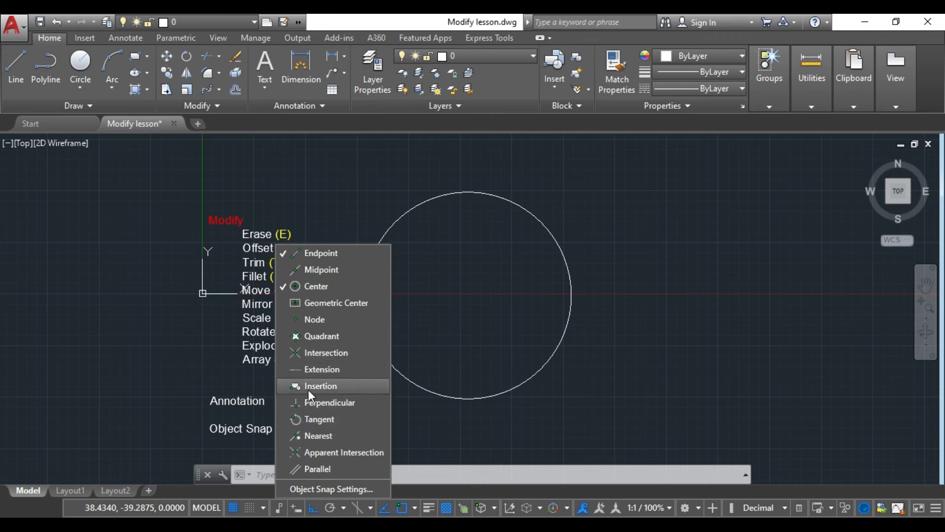
left_click(283, 337)
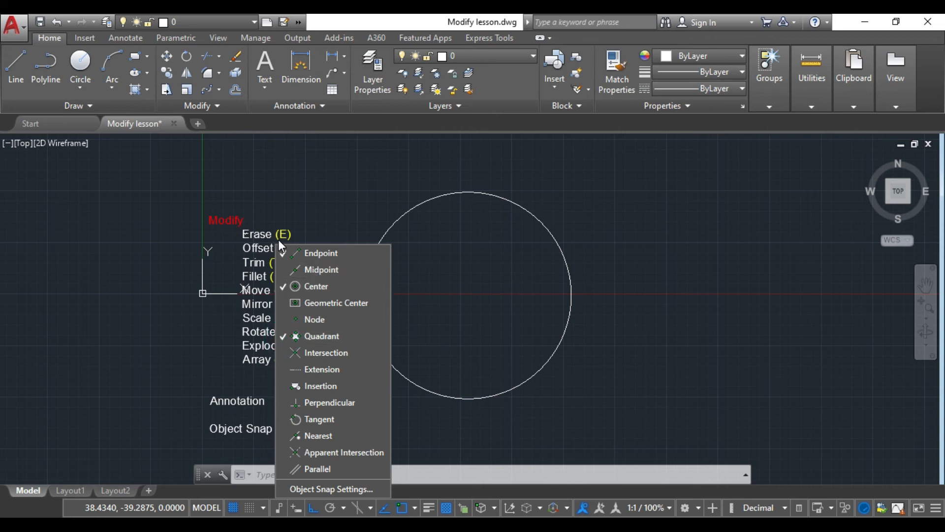
left_click(281, 254)
key("Escape")
key("Escape")
left_click(629, 342)
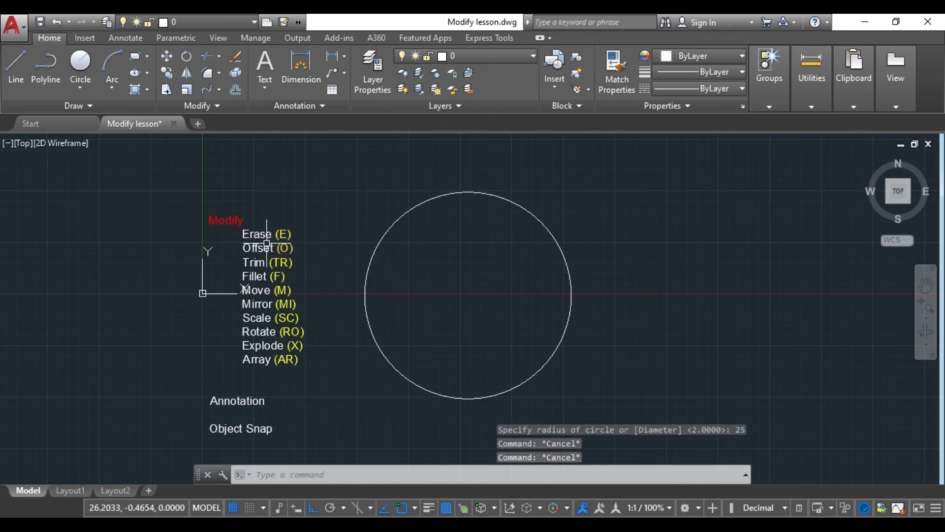
- Draw a circle of radius 1 centred on the top quadrant of the large circle
left_click(81, 68)
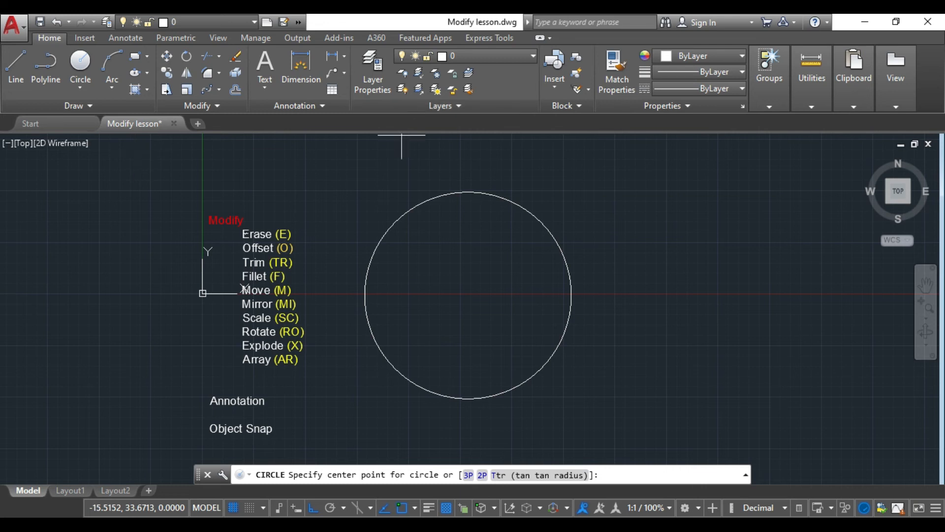
left_click(468, 192)
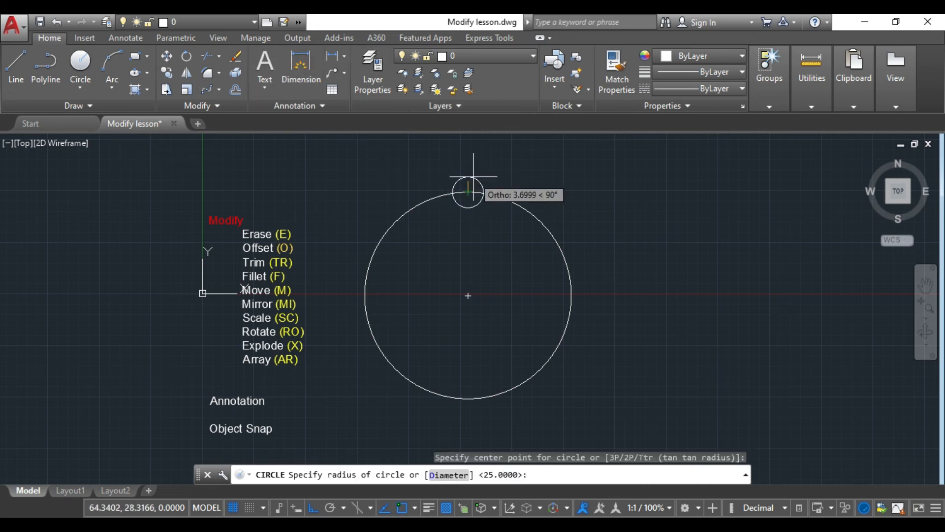
key("Return")
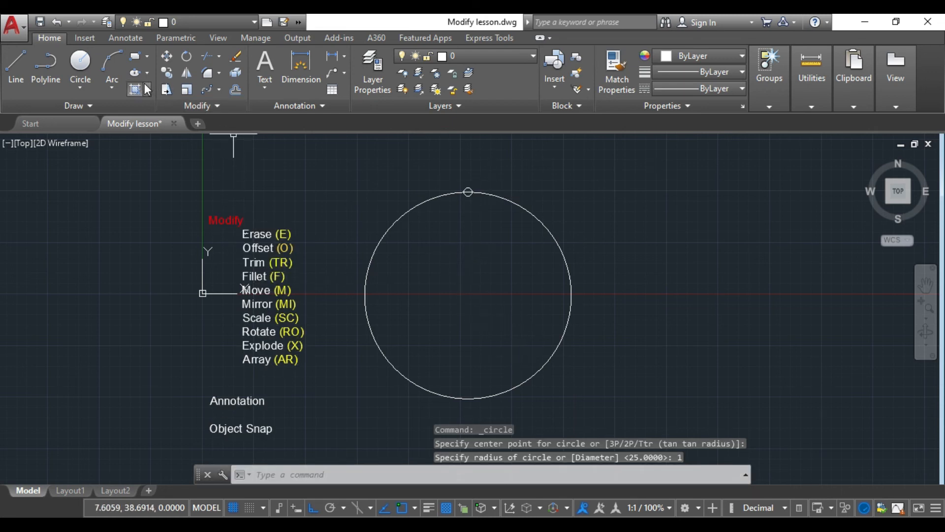
- Create a polar array of the radius-1 circle around the centre of the large circle
left_click(218, 90)
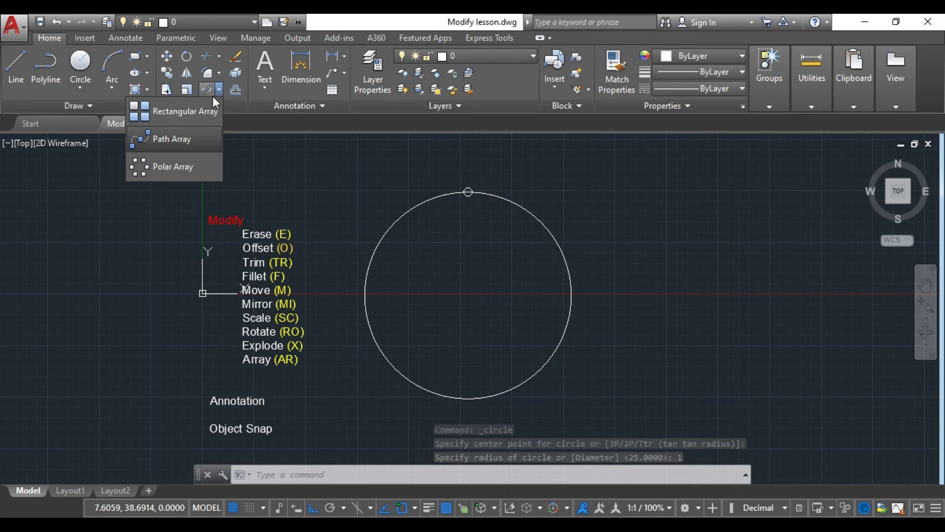
left_click(173, 167)
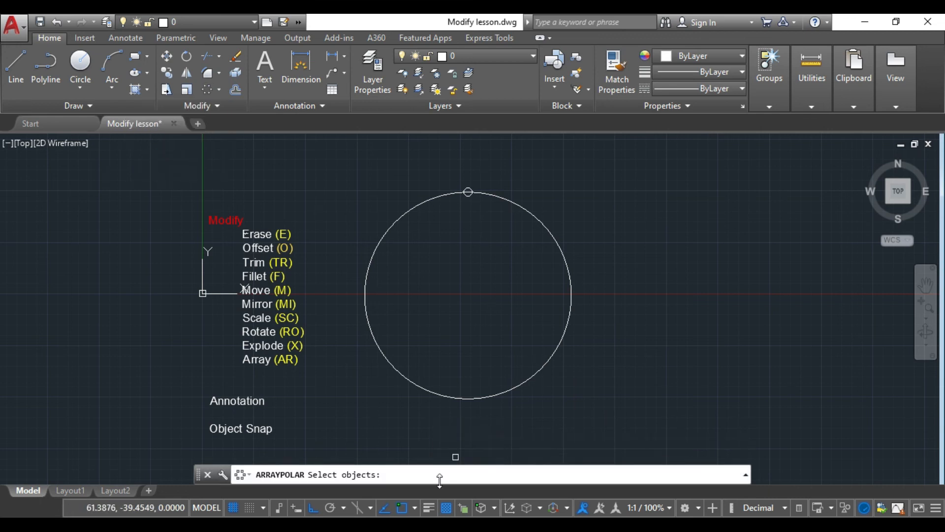
scroll(466, 216, "up", 2)
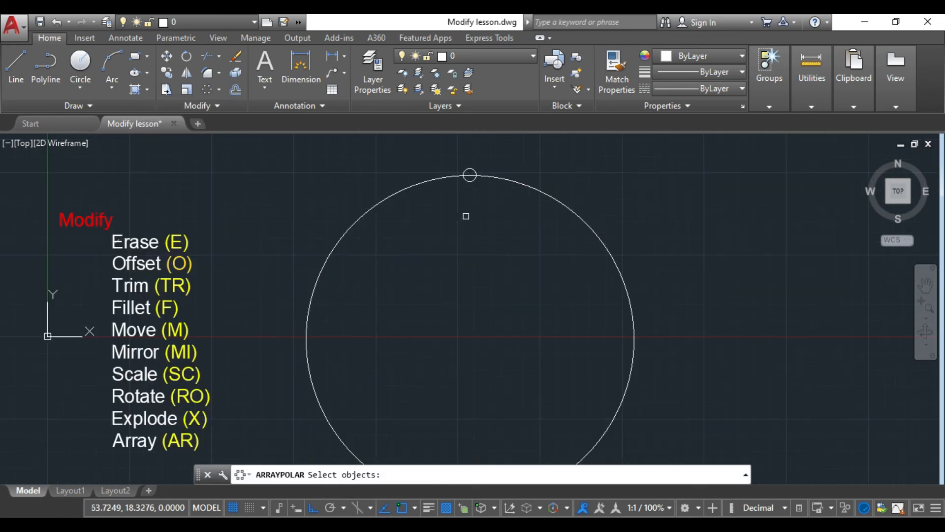
left_click(469, 176)
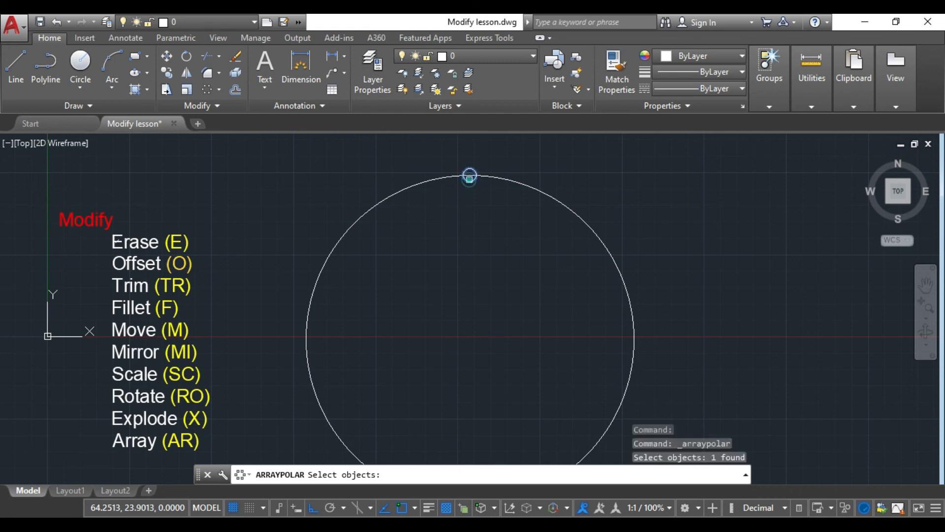
key("Return")
scroll(506, 228, "down", 2)
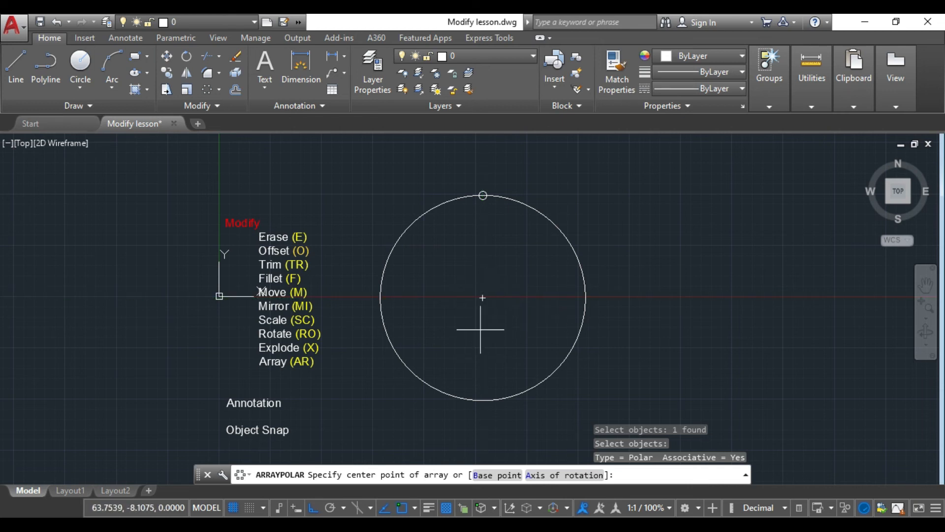
left_click(483, 297)
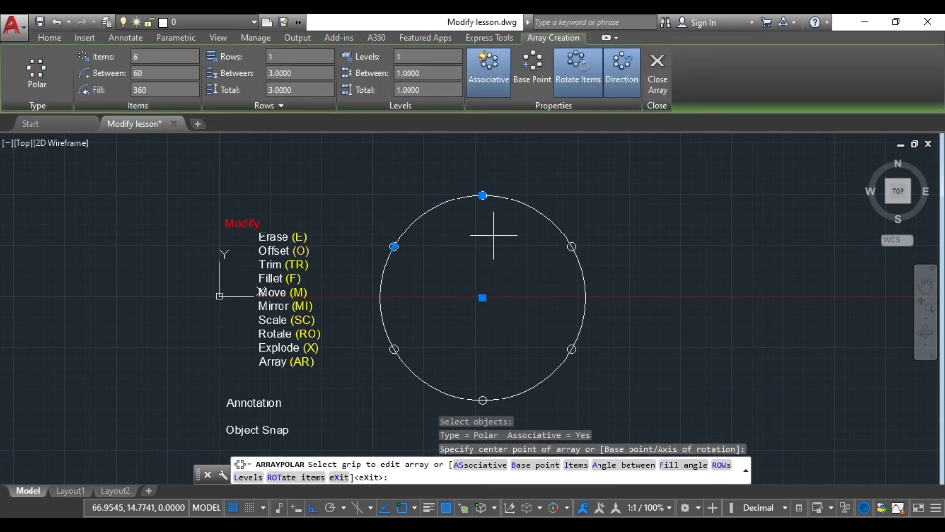
- Set the number of items in the polar array to 10
left_click(144, 55)
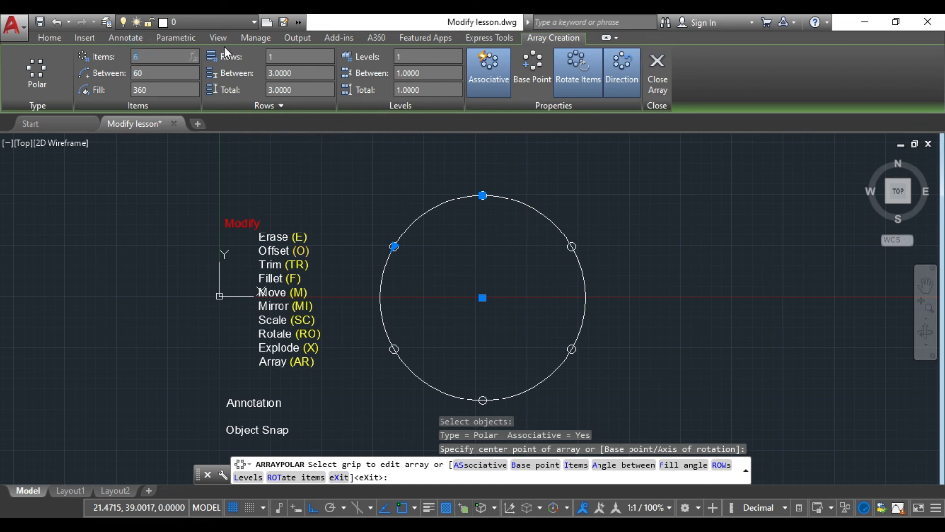
type("10")
key("Return")
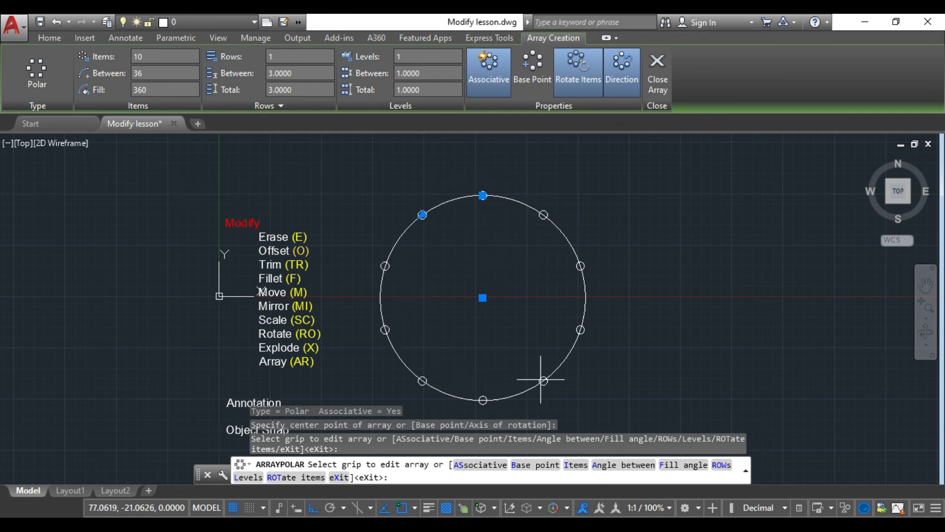
- Try to set the angle between the polar array items to 45 degrees, and end the array editing
left_click(144, 70)
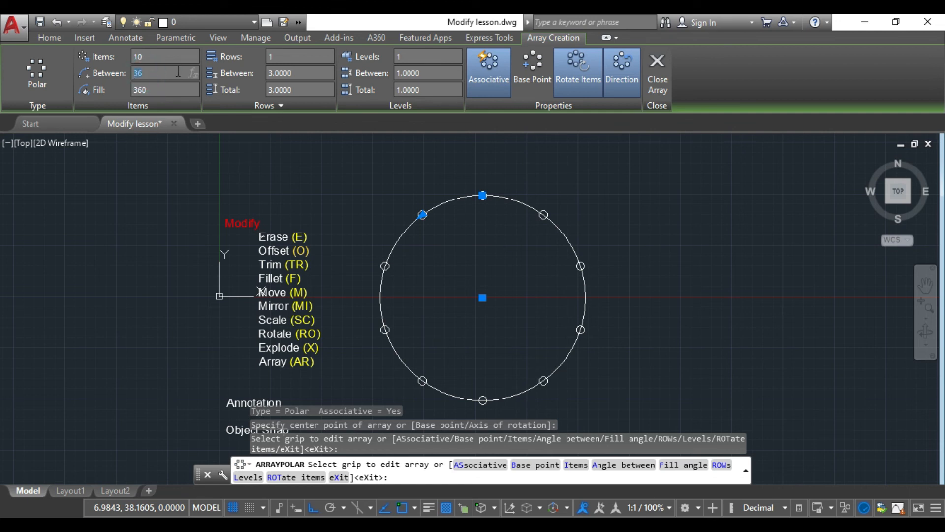
type("45")
key("Return")
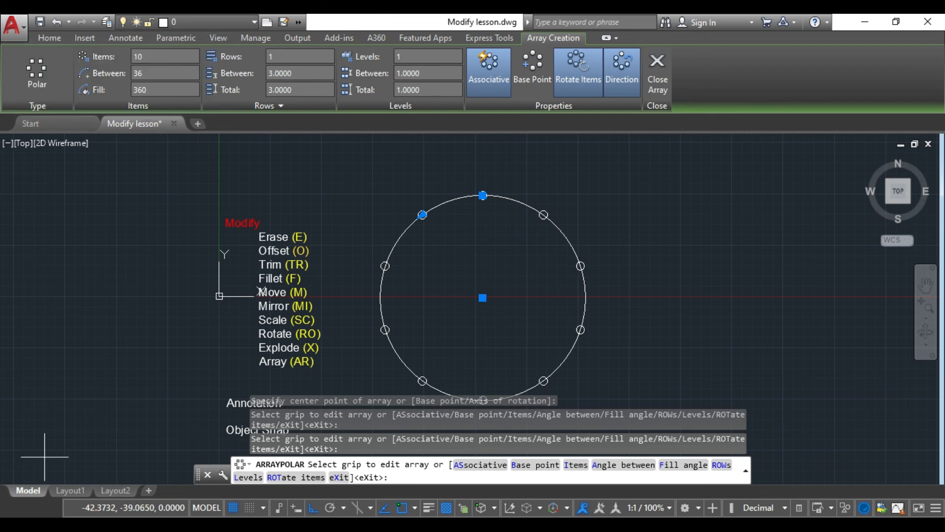
key("Escape")
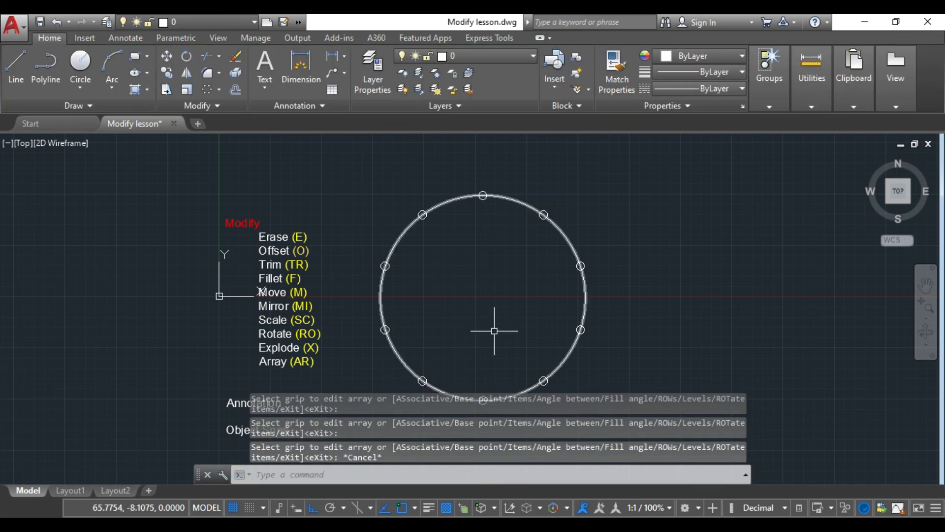
- Erase the large circle and the polar array of small circles
left_click(562, 360)
key("Delete")
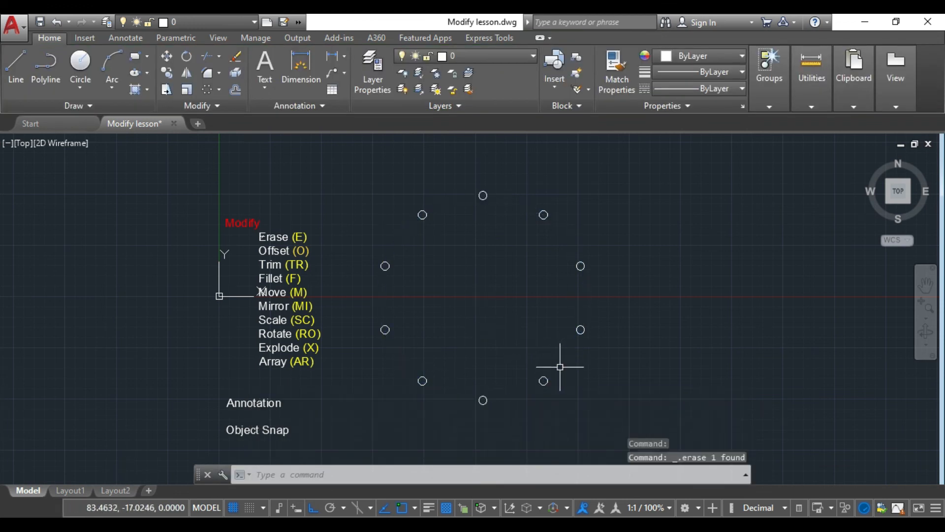
left_click(573, 424)
left_click(371, 181)
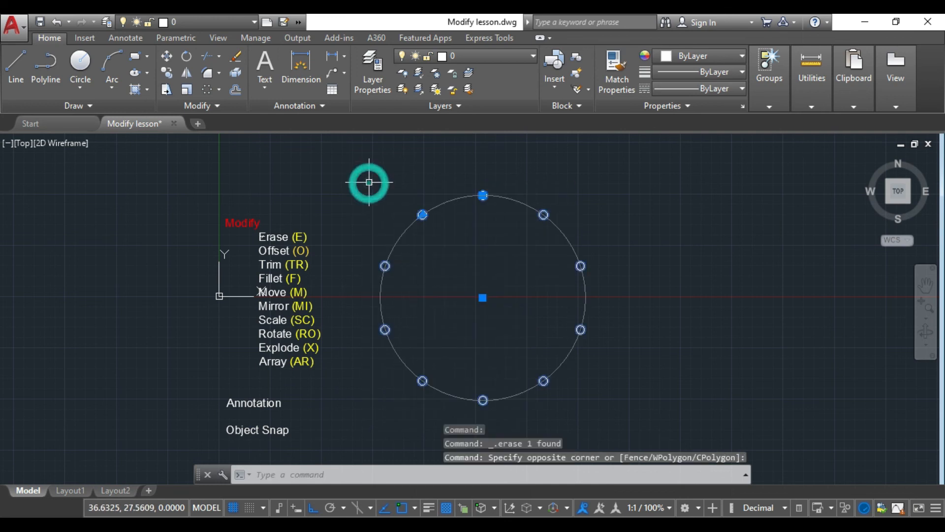
key("Escape")
scroll(512, 216, "up", 2)
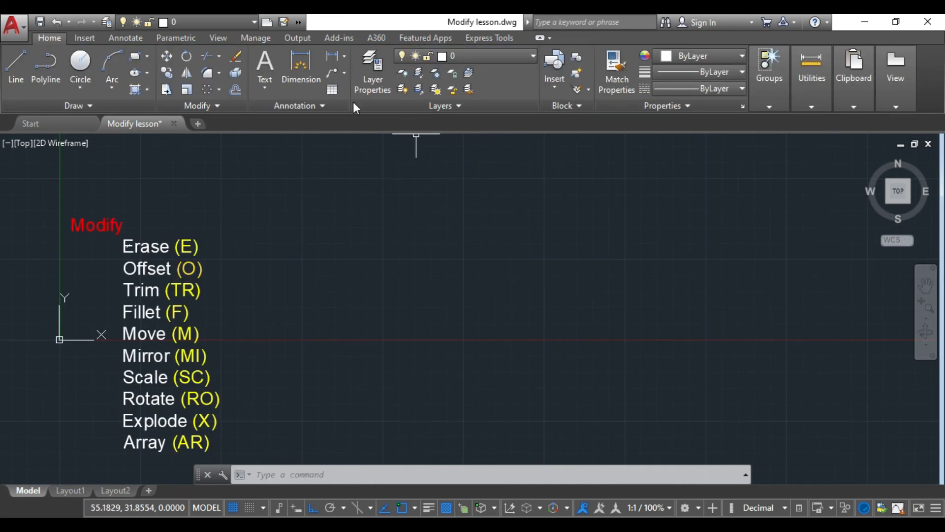
- Draw a circle of radius 20 in the empty area beside the command list
left_click(219, 90)
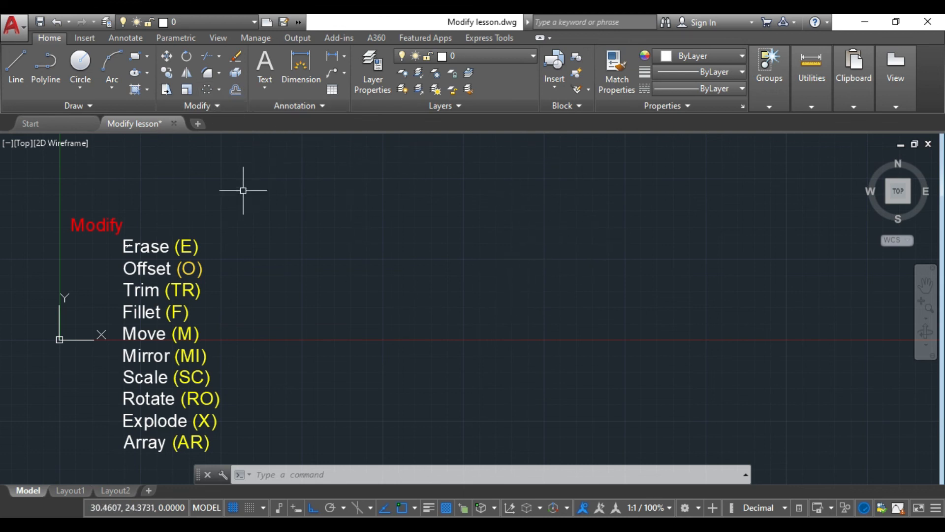
left_click(81, 62)
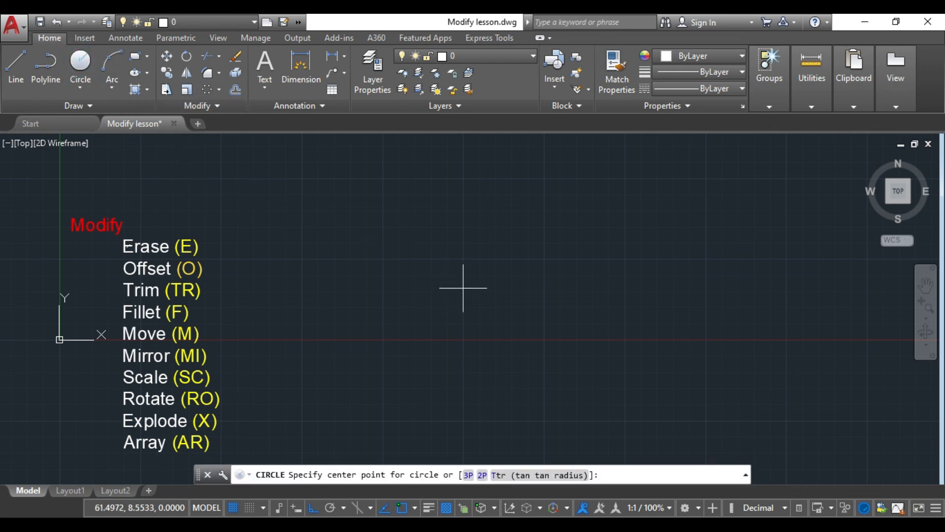
left_click(469, 276)
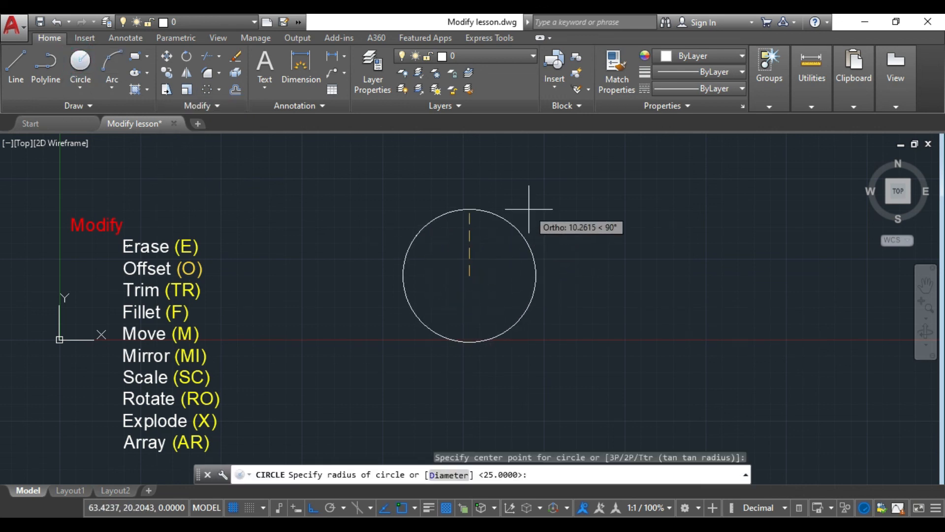
type("20")
key("Return")
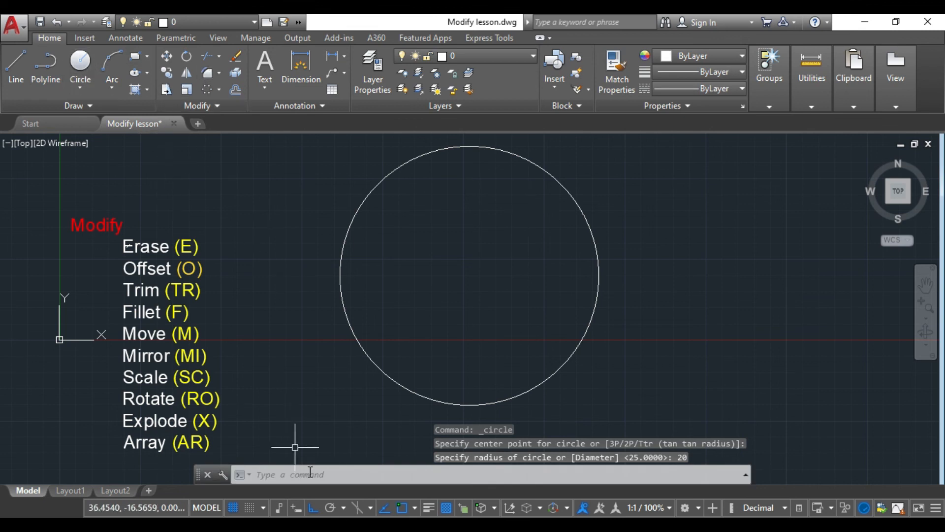
- Check the active object snap modes and draw a circle of radius 1.5 centred on the top quadrant of the large circle
left_click(415, 510)
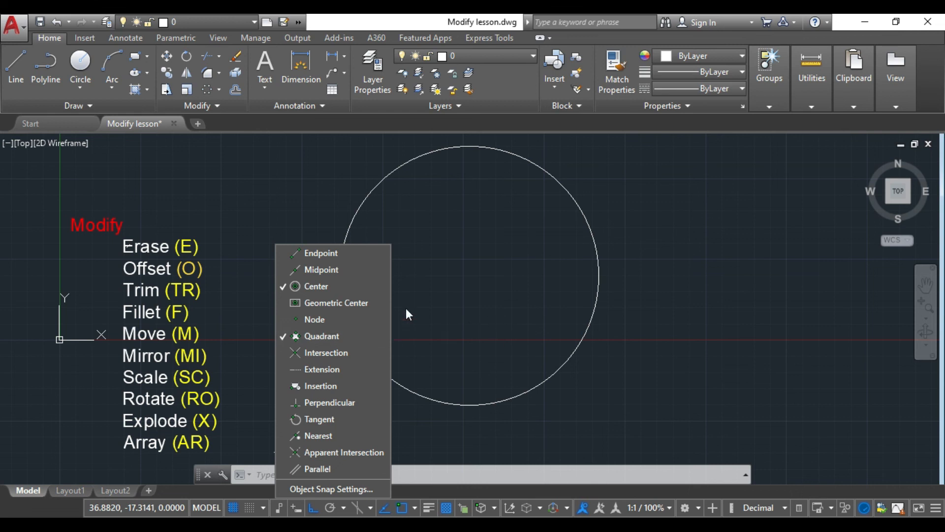
left_click(286, 194)
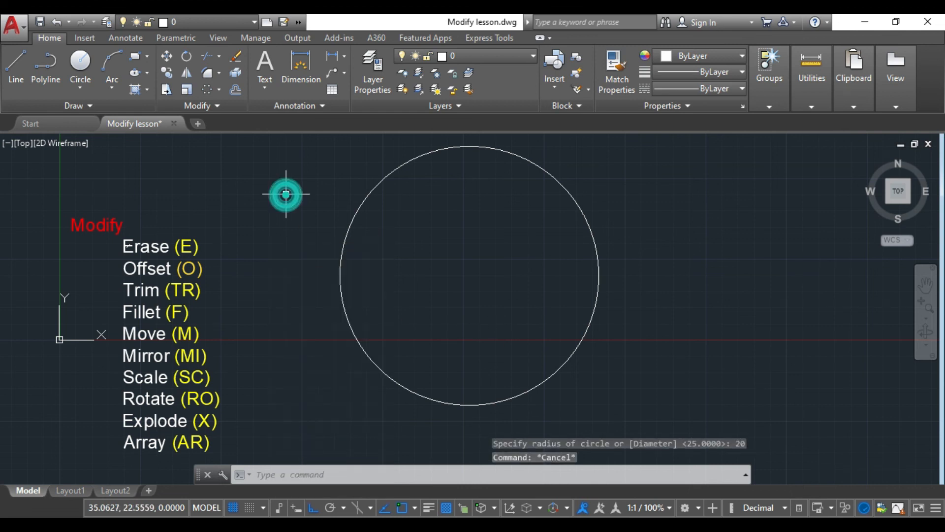
key("Escape")
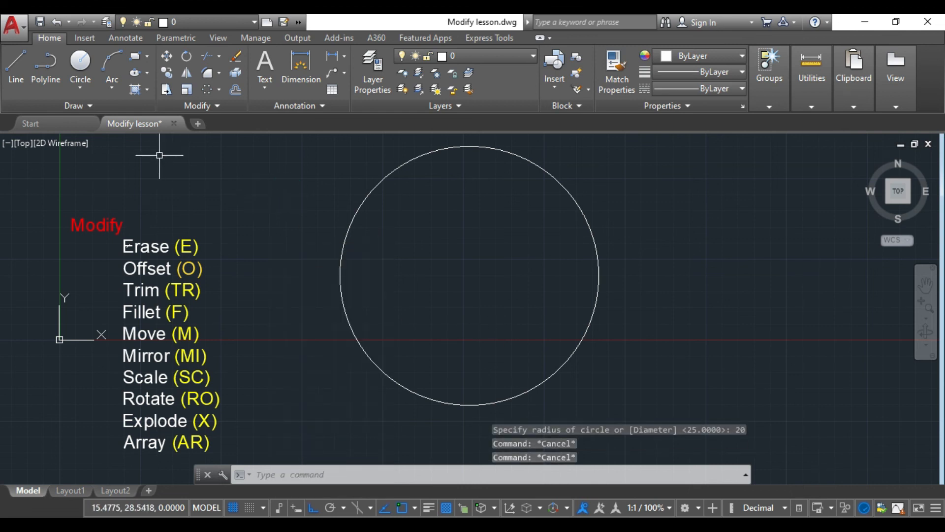
left_click(79, 87)
left_click(64, 115)
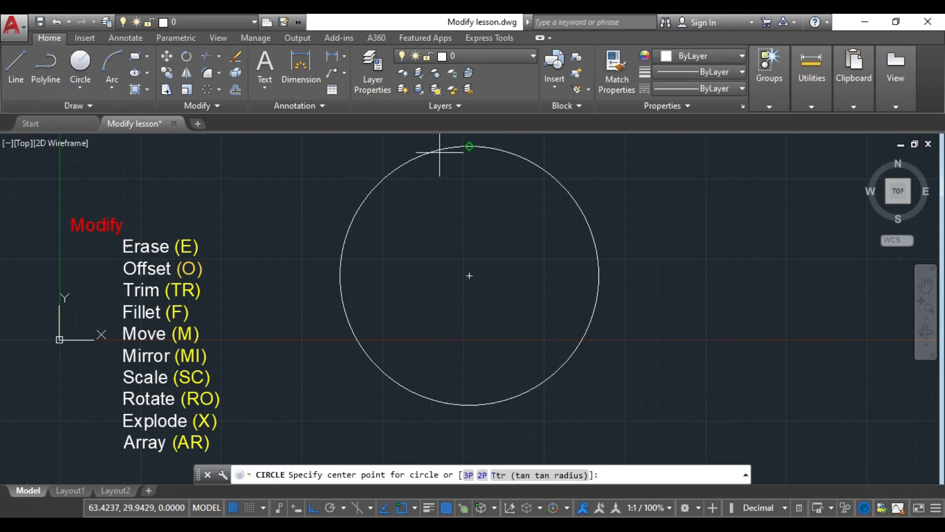
left_click(469, 147)
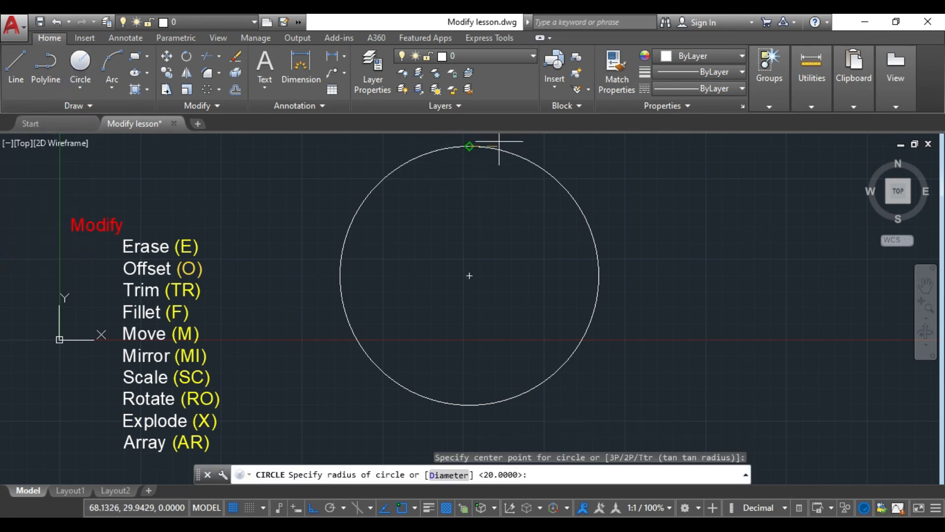
middle_click_drag(483, 174, 466, 201)
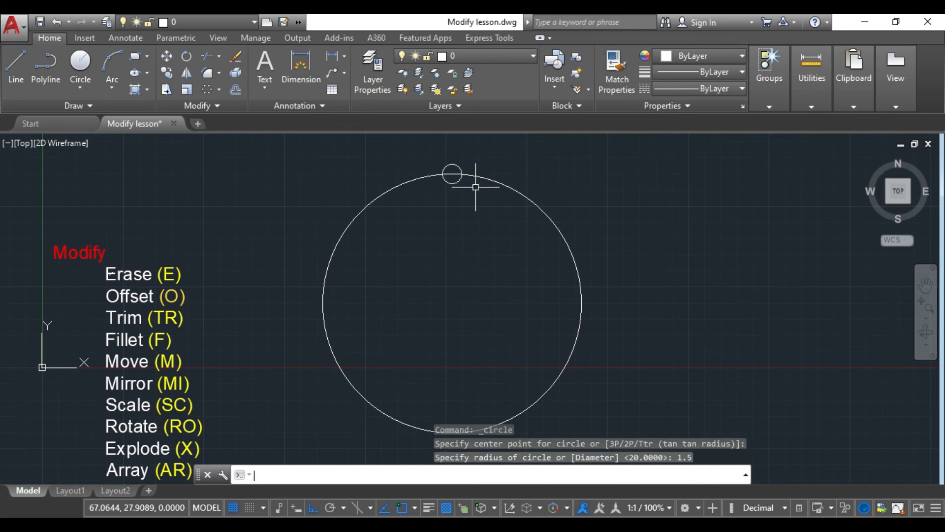
key("Return")
key("Escape")
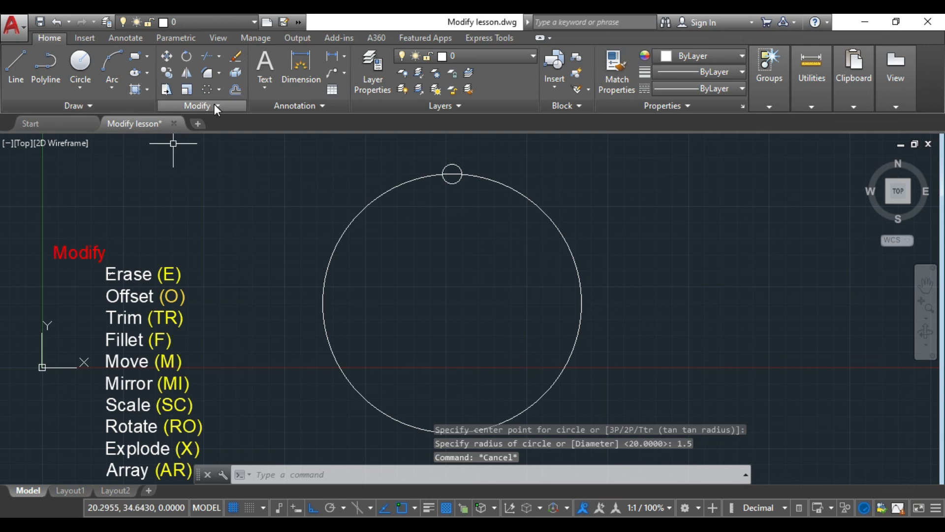
- Create a polar array of the radius-1.5 circle around the centre of the radius-20 circle
left_click(219, 89)
left_click(178, 162)
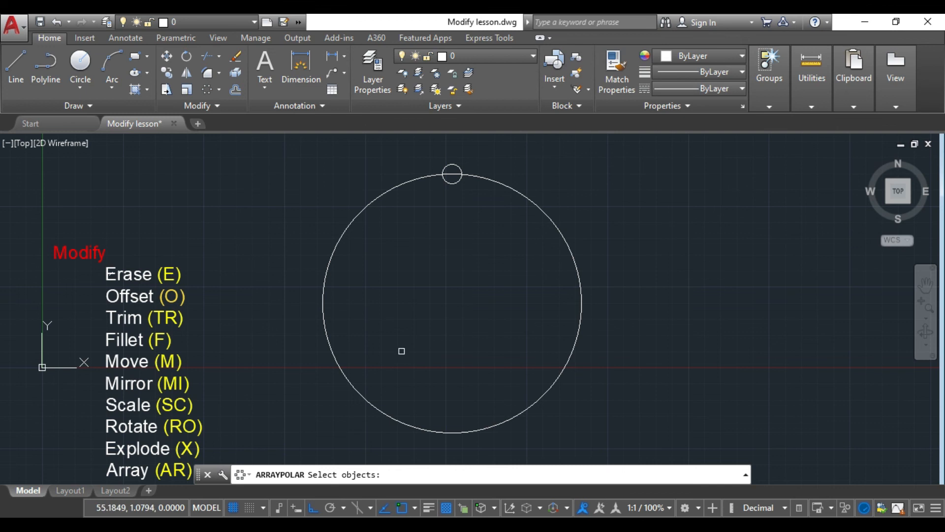
left_click(453, 174)
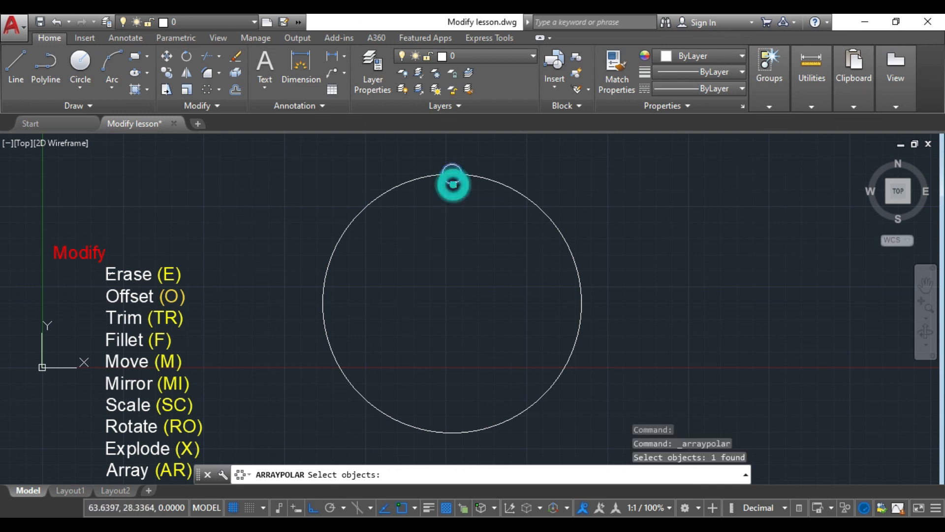
key("Return")
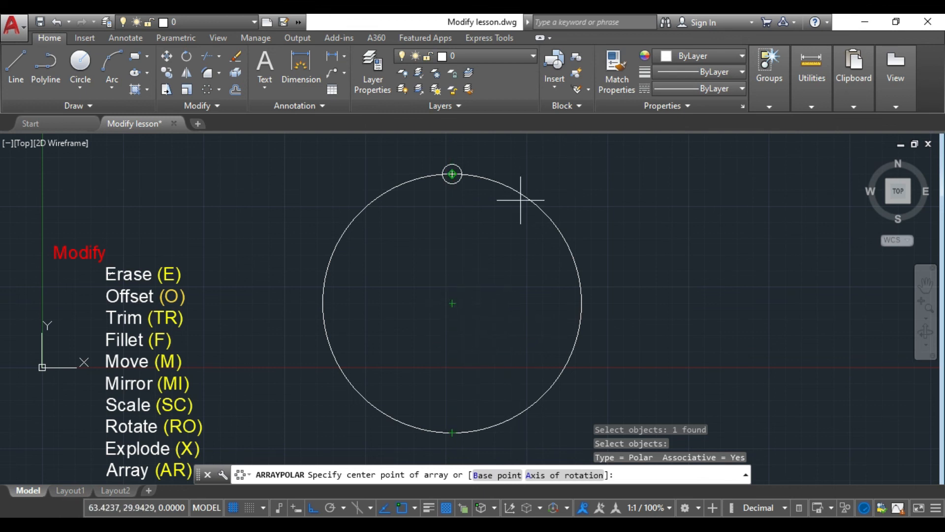
left_click(452, 303)
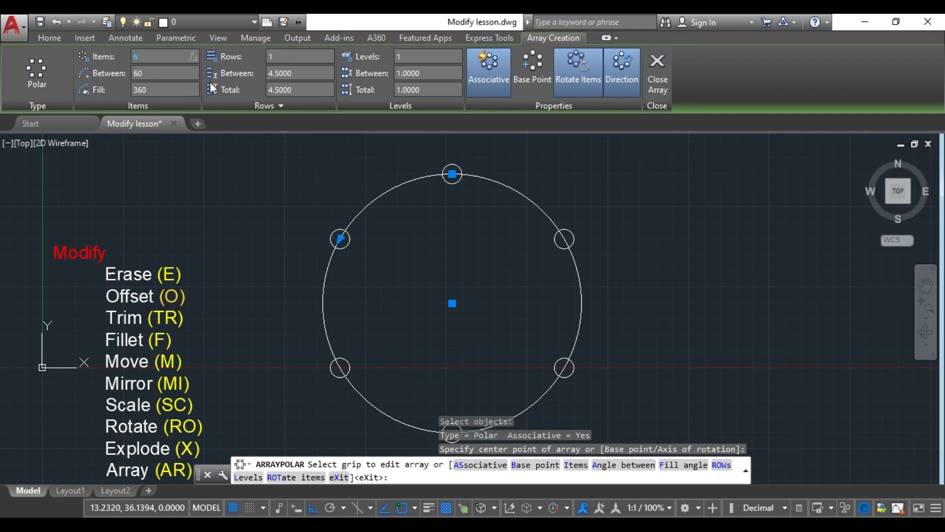
- Set the number of items in the new polar array to 5
type("5")
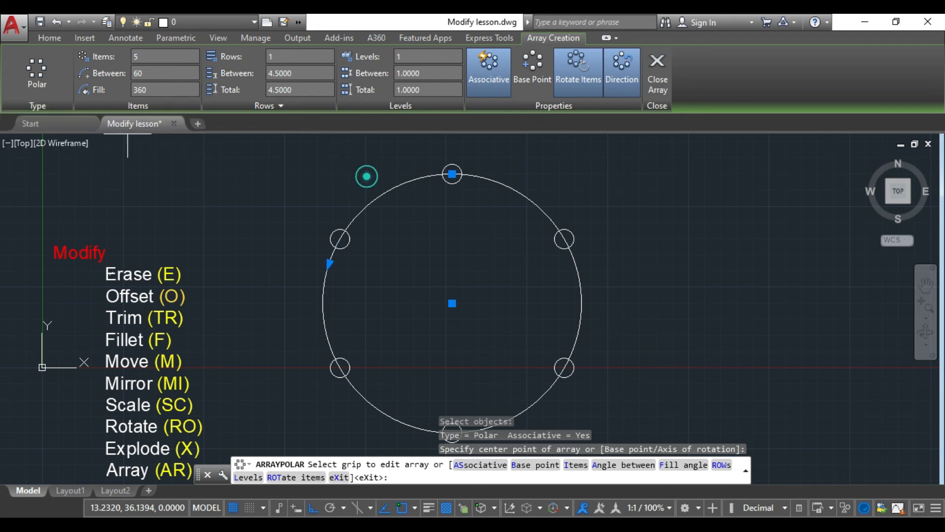
left_click(366, 176)
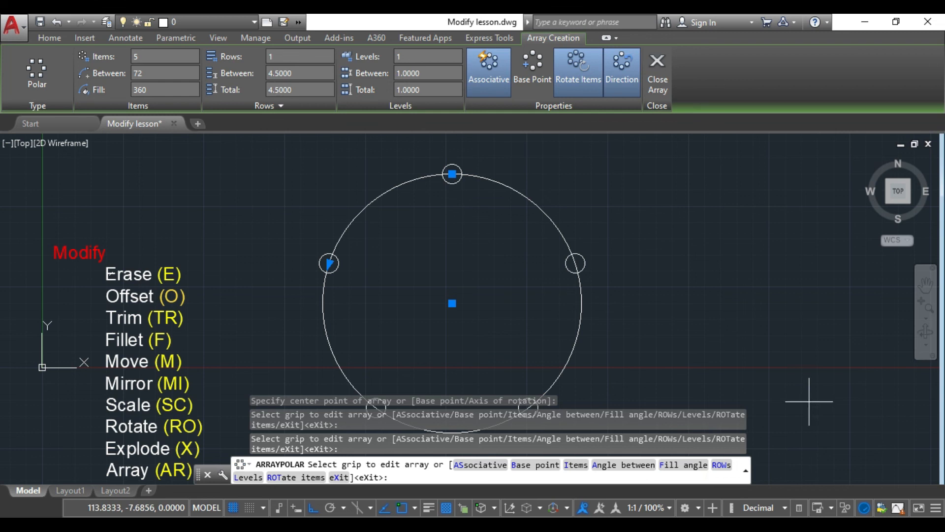
scroll(485, 345, "down", 1)
scroll(495, 347, "up", 1)
middle_click_drag(495, 347, 473, 302)
middle_click_drag(502, 250, 482, 253)
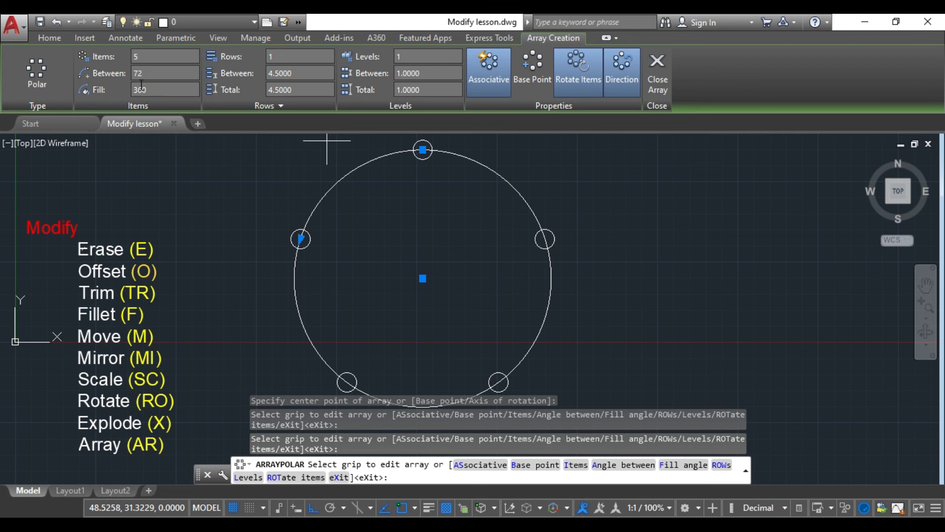
- Try 6 items in the polar array and restore the item count to 5
left_click(130, 55)
key("Return")
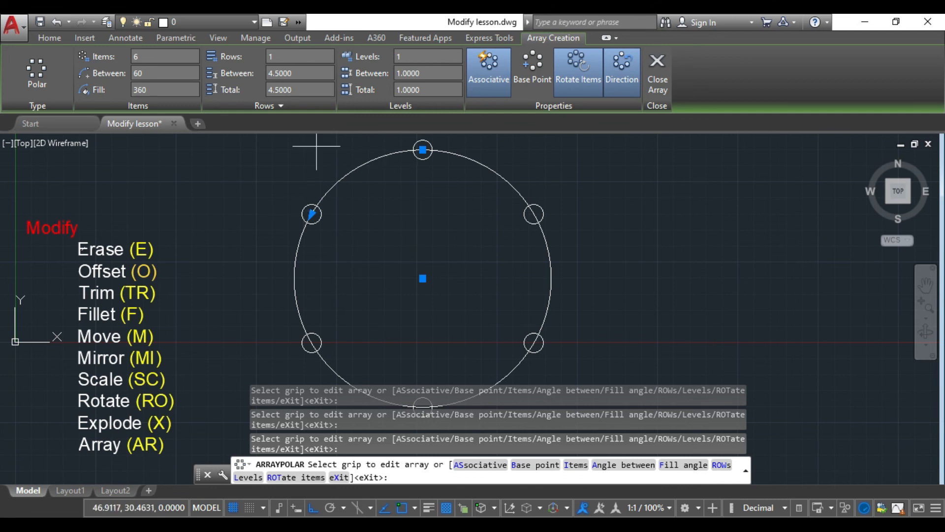
left_click(133, 56)
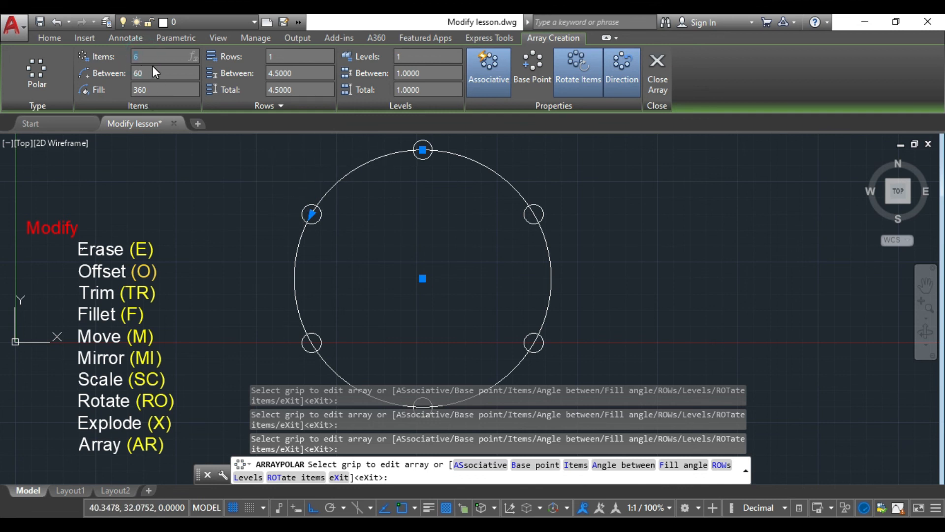
type("5")
key("Return")
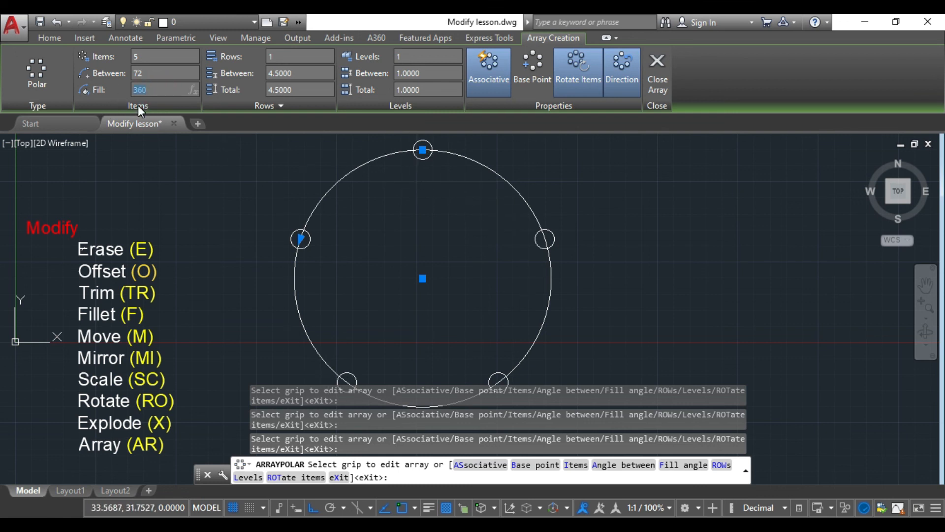
- Set the fill angle of the polar array to 180 degrees and finish the array
type("0")
key("Return")
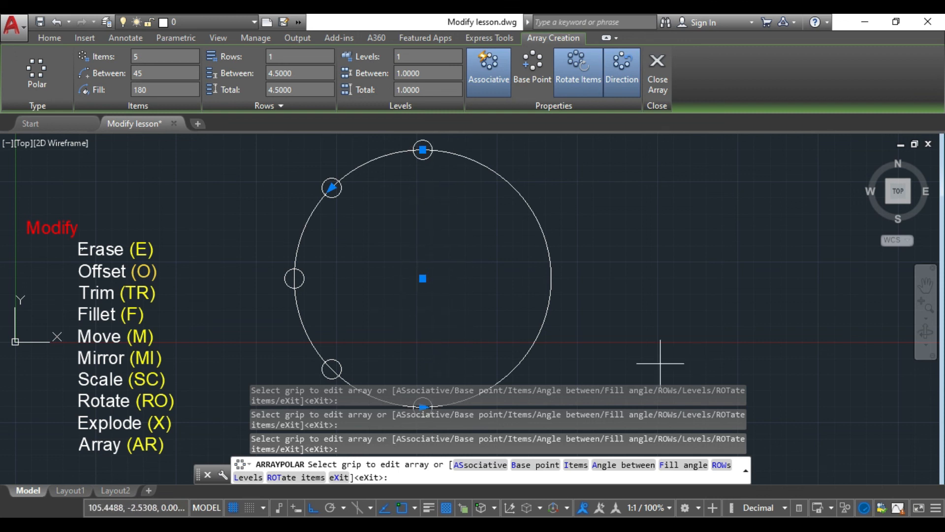
mouse_move(403, 317)
middle_mouse_down()
mouse_move(420, 291)
mouse_move(405, 315)
middle_mouse_up()
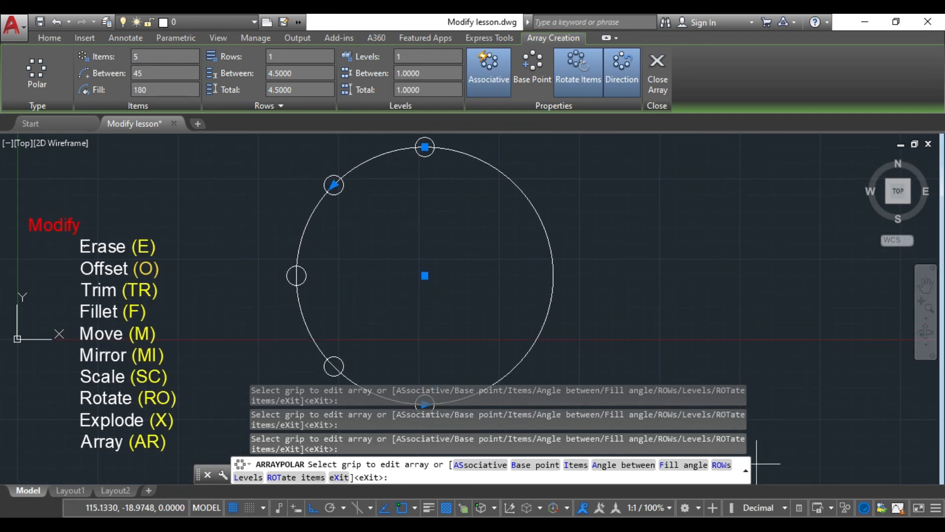
key("Escape")
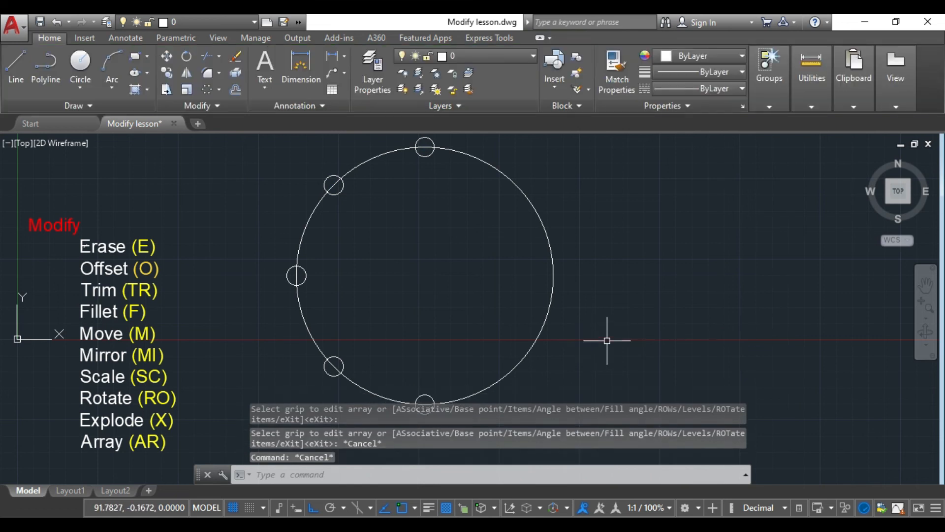
key("Escape")
key("Escape")
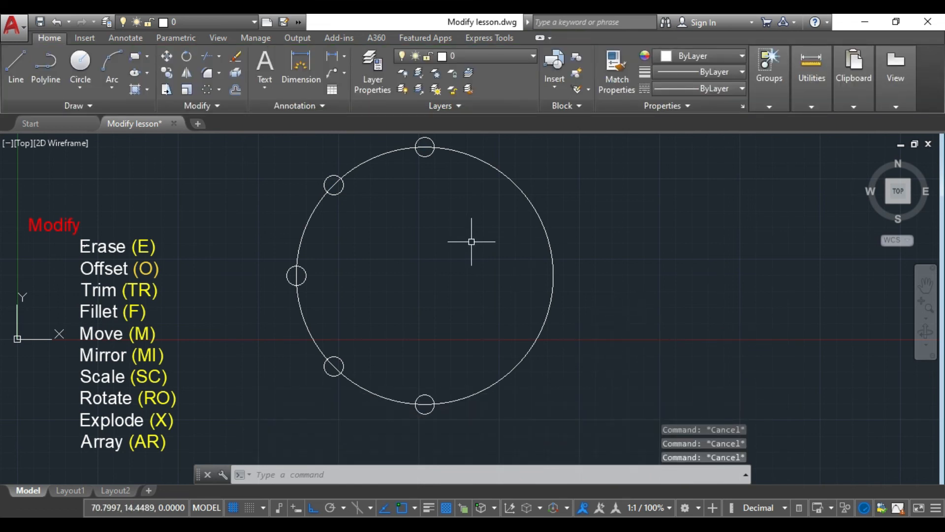